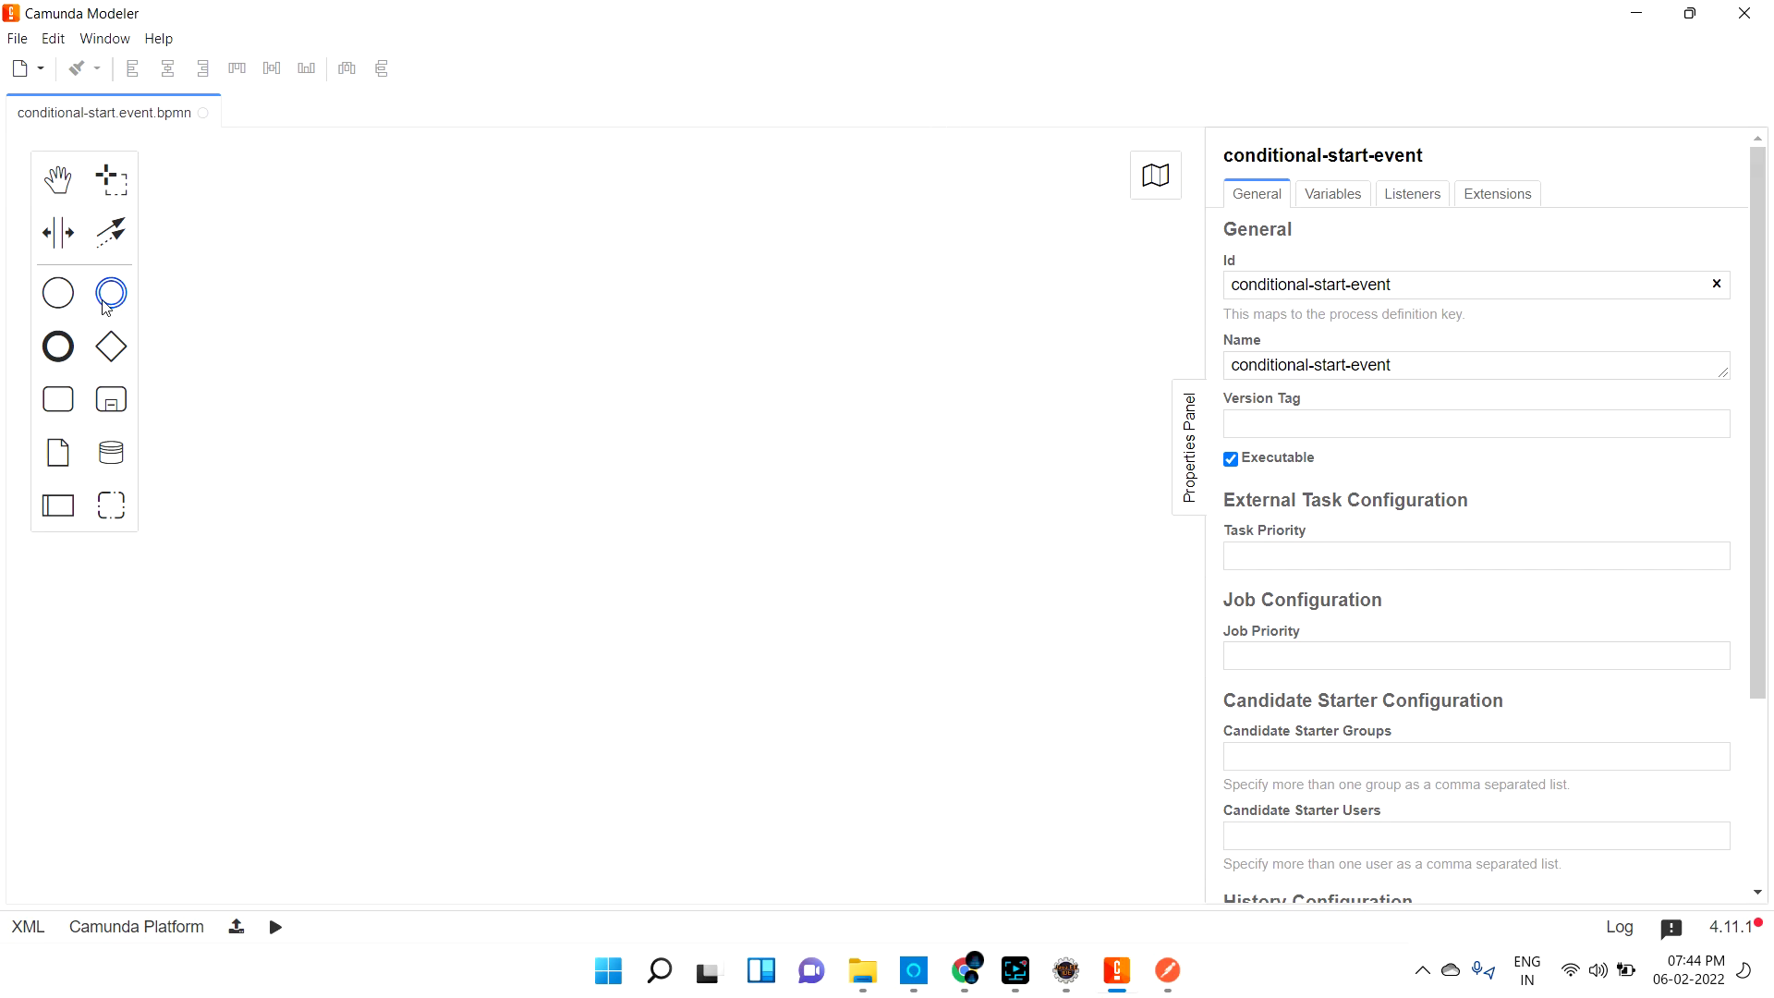
Pick the Start Event tool from the palette.
{"action": "left_click", "coordinate": [59, 292]}
Place a start event on the canvas and bring up its Change type list.
{"action": "left_click", "coordinate": [318, 387]}
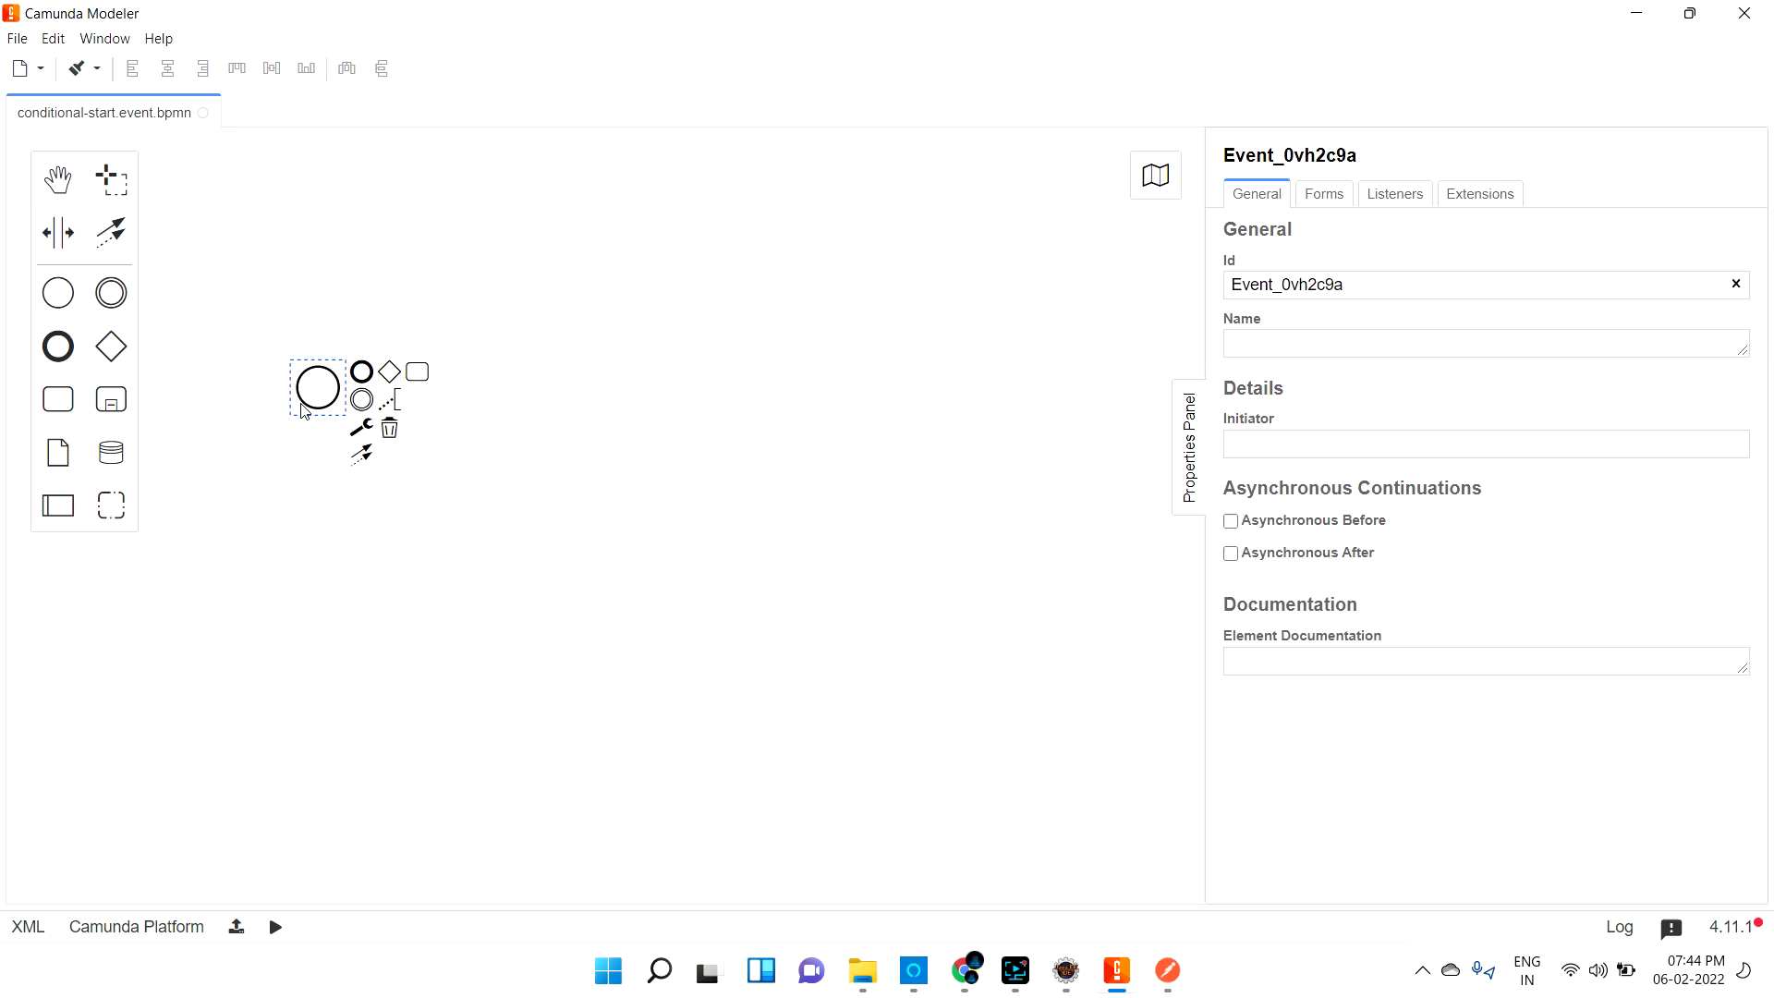
{"action": "left_click", "coordinate": [361, 427]}
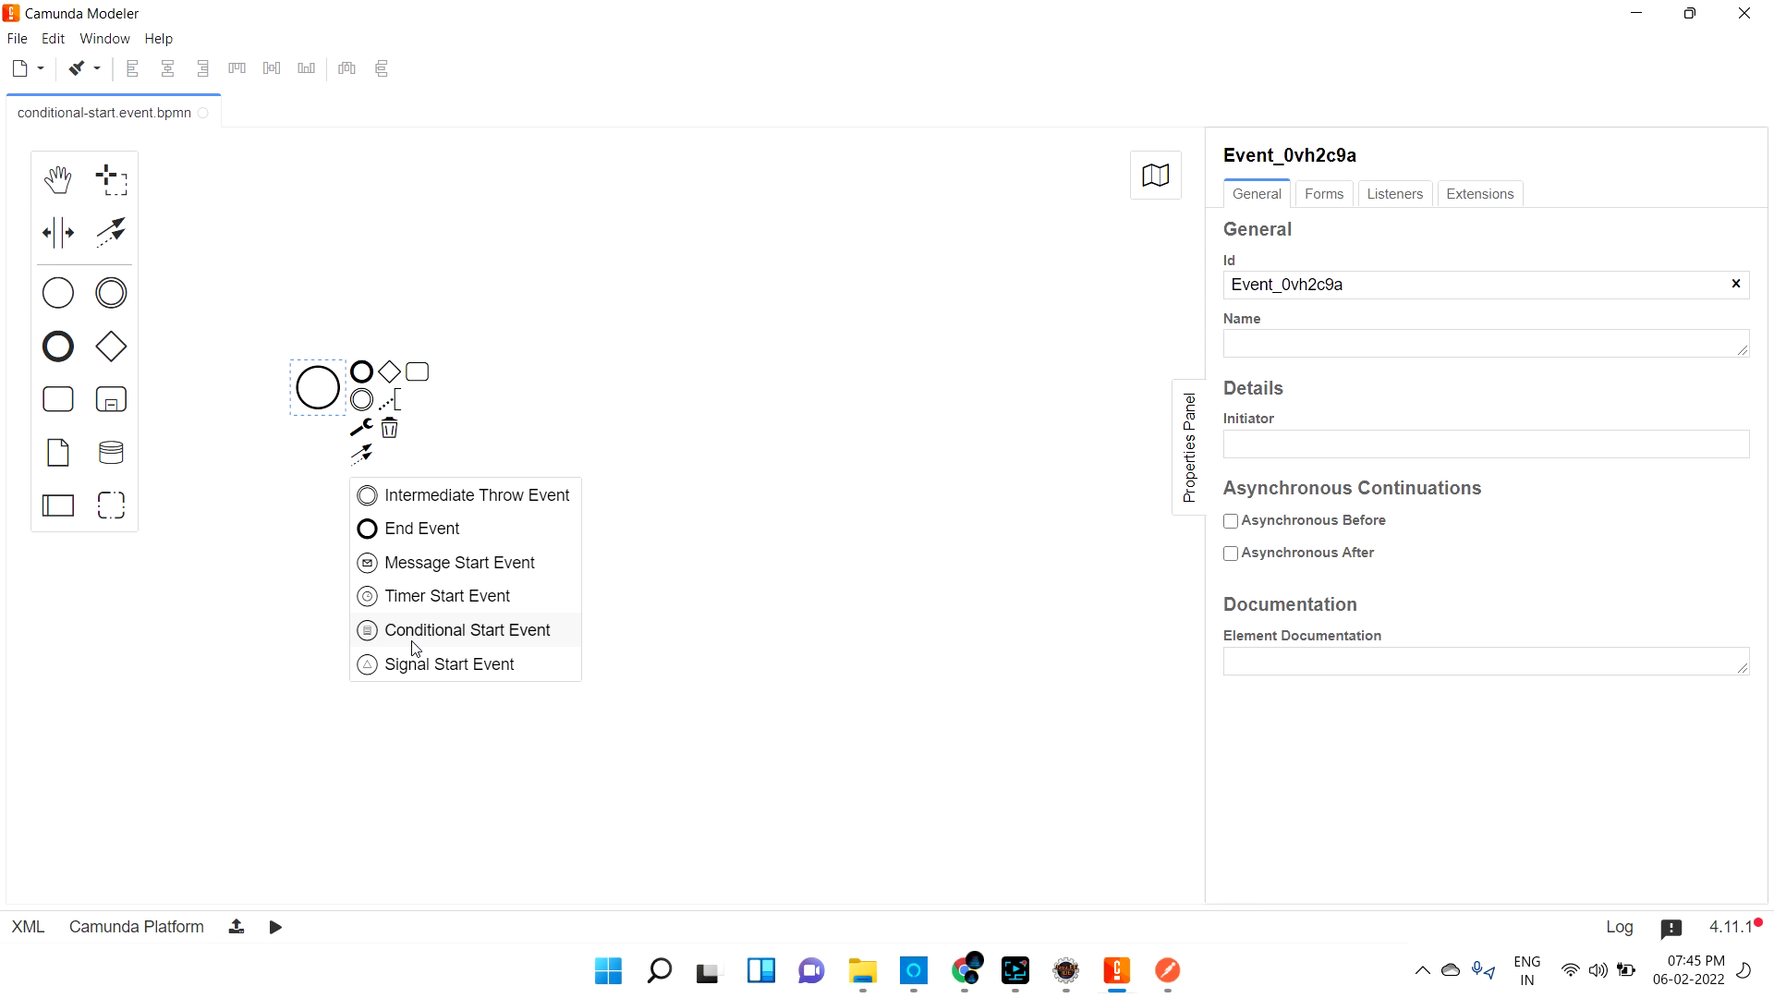
Convert the start event to a Conditional Start Event, then append a task and an end event.
{"action": "left_click", "coordinate": [241, 460]}
{"action": "left_click", "coordinate": [314, 393]}
{"action": "left_click", "coordinate": [361, 427]}
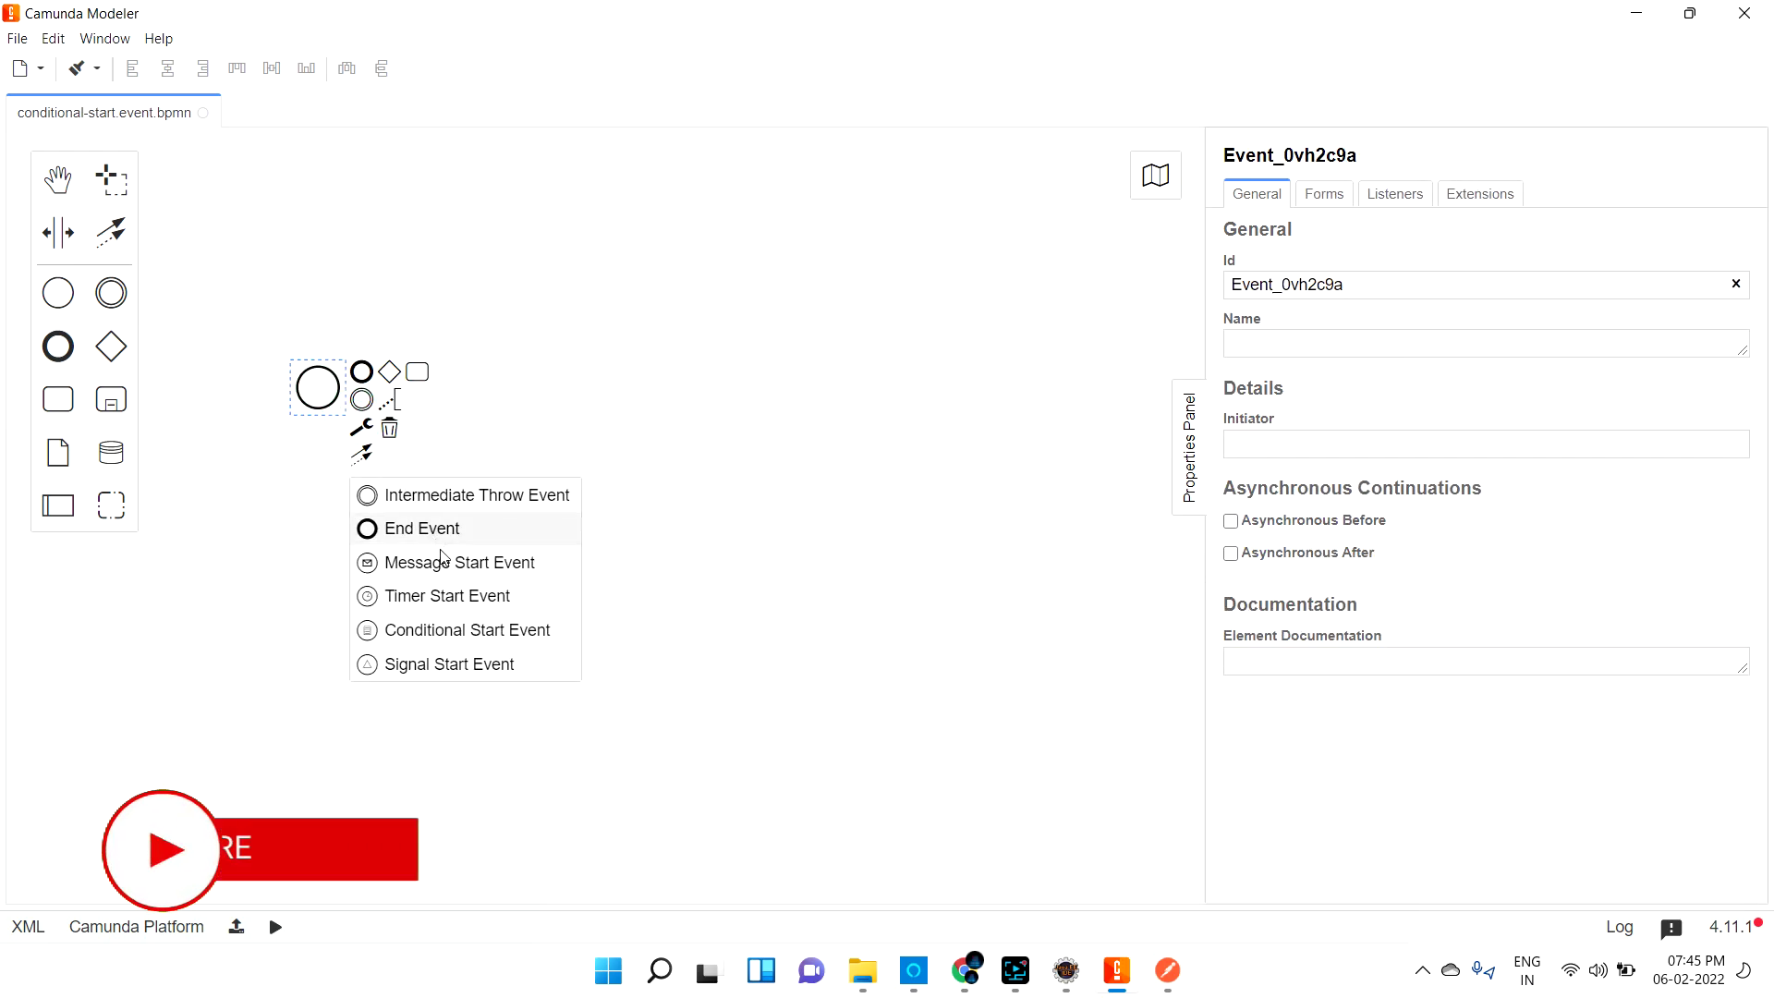
{"action": "left_click", "coordinate": [393, 630]}
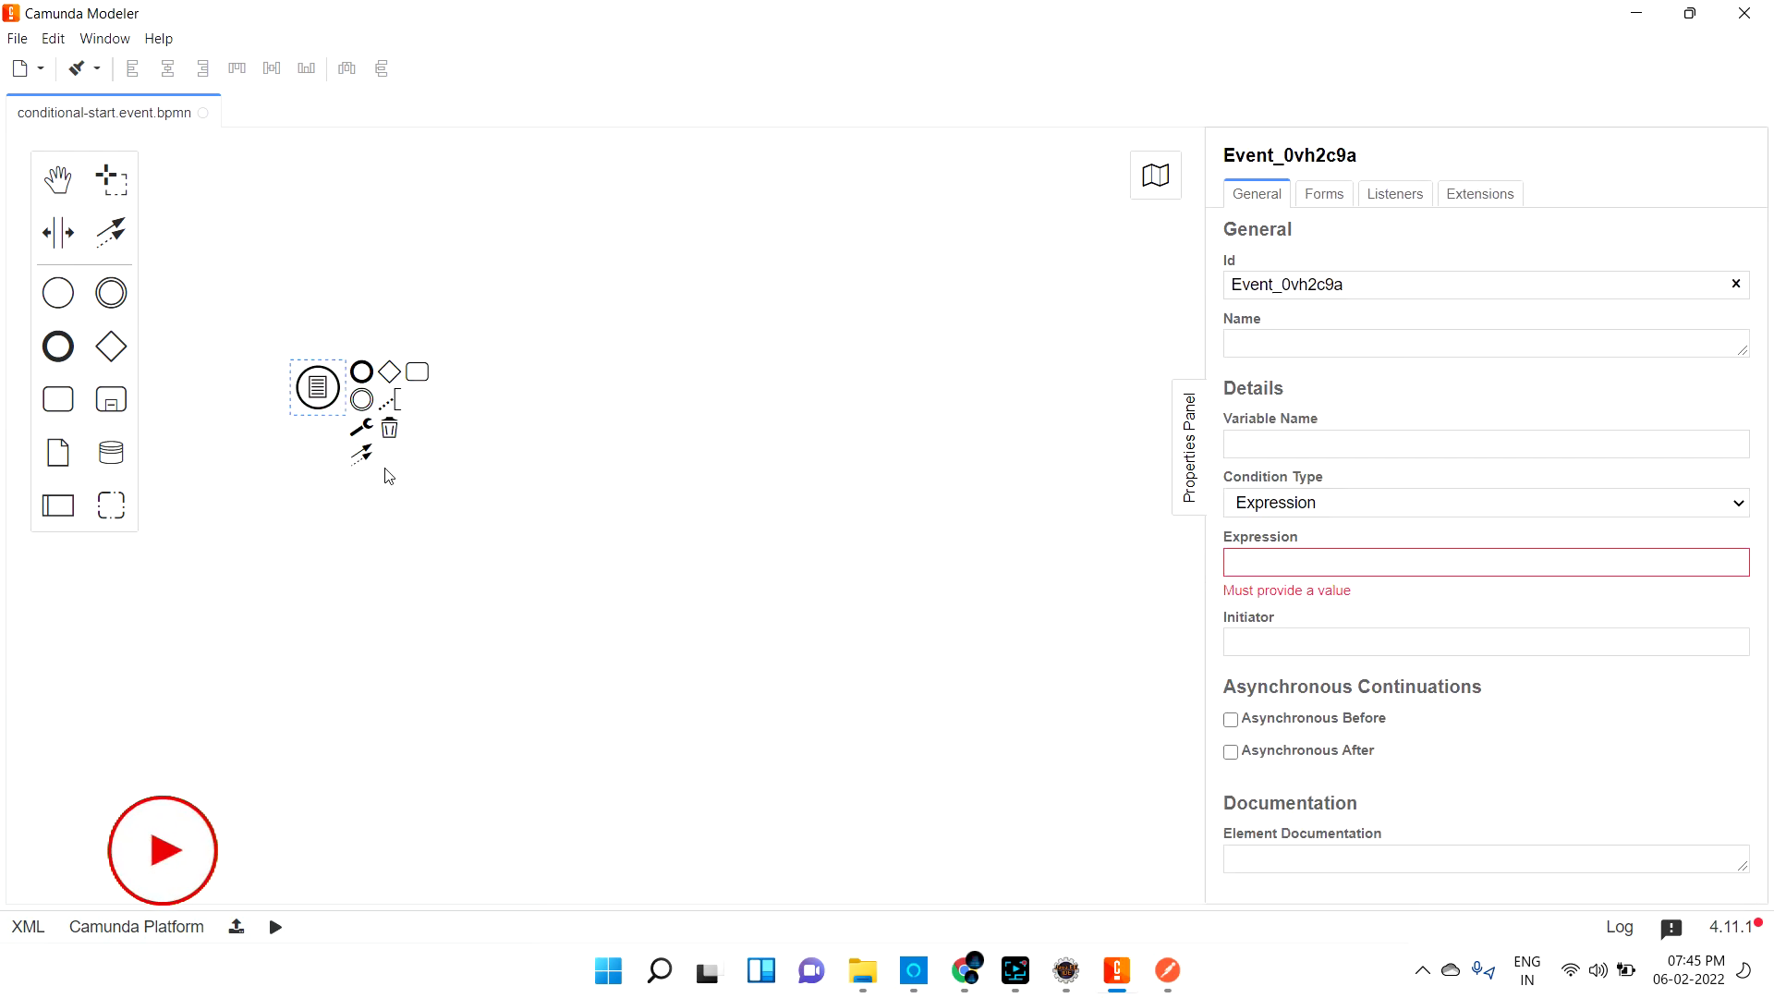
{"action": "left_click", "coordinate": [416, 372]}
{"action": "left_click", "coordinate": [538, 348]}
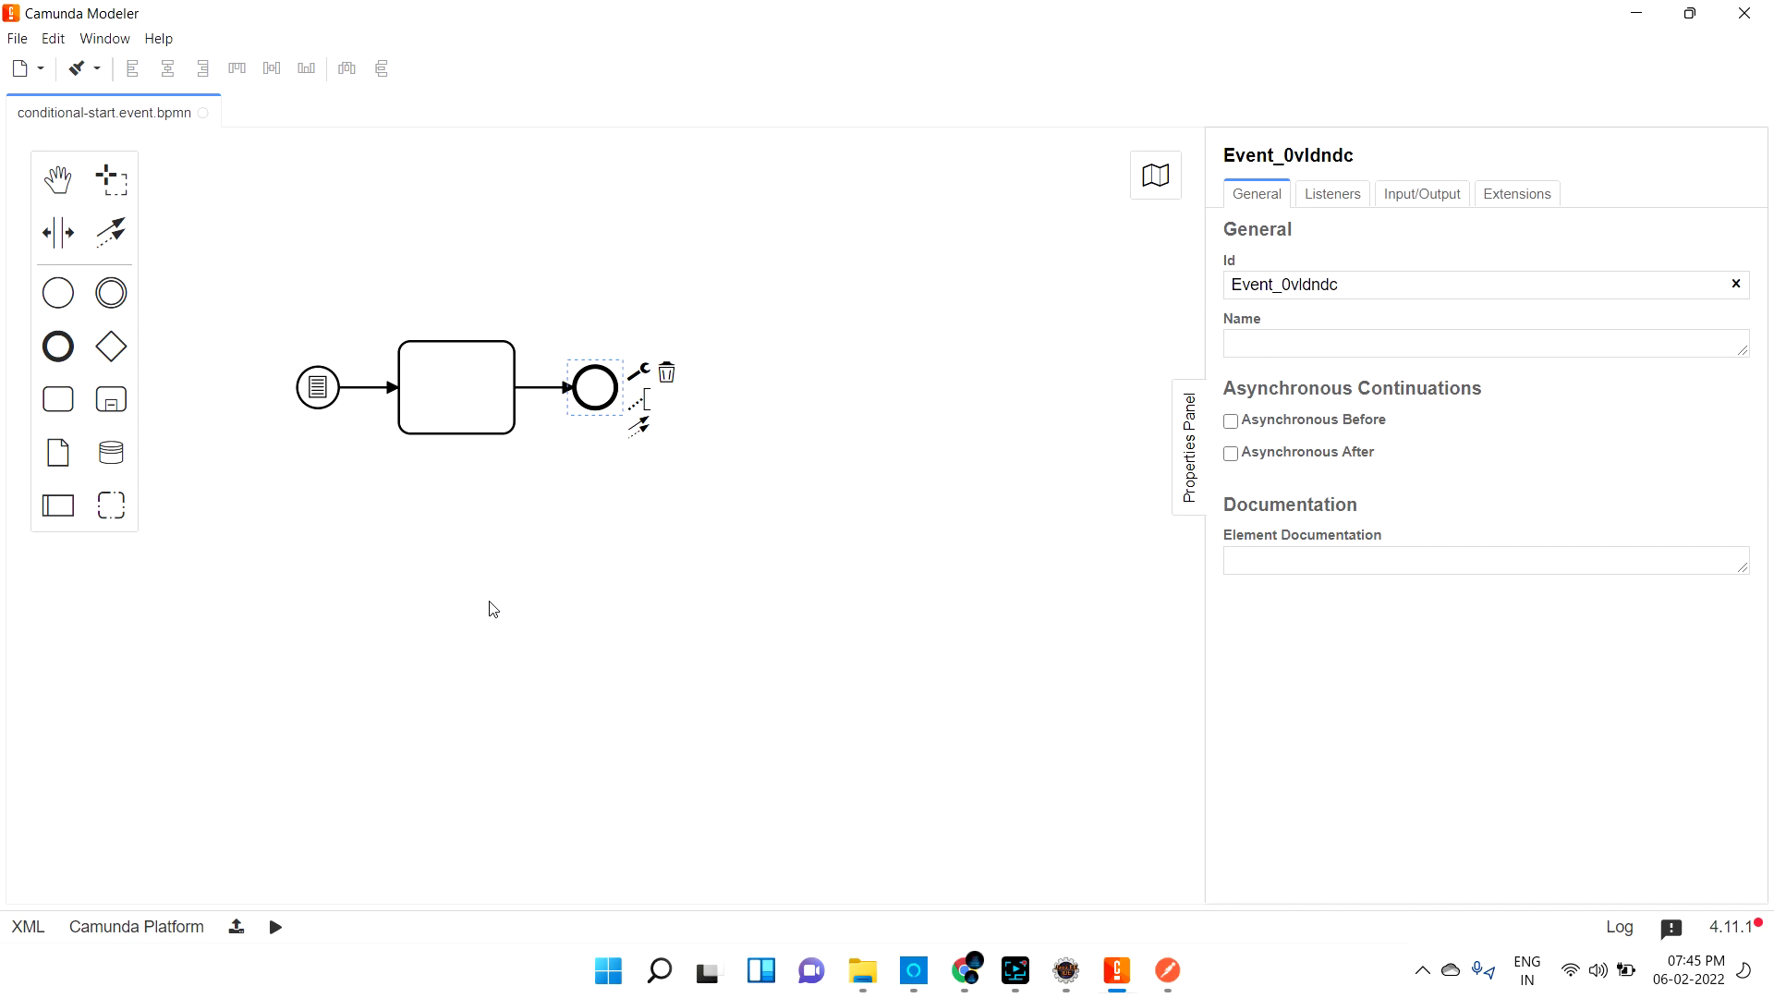
Label the task 'adult-task'.
{"action": "double_click", "coordinate": [436, 382]}
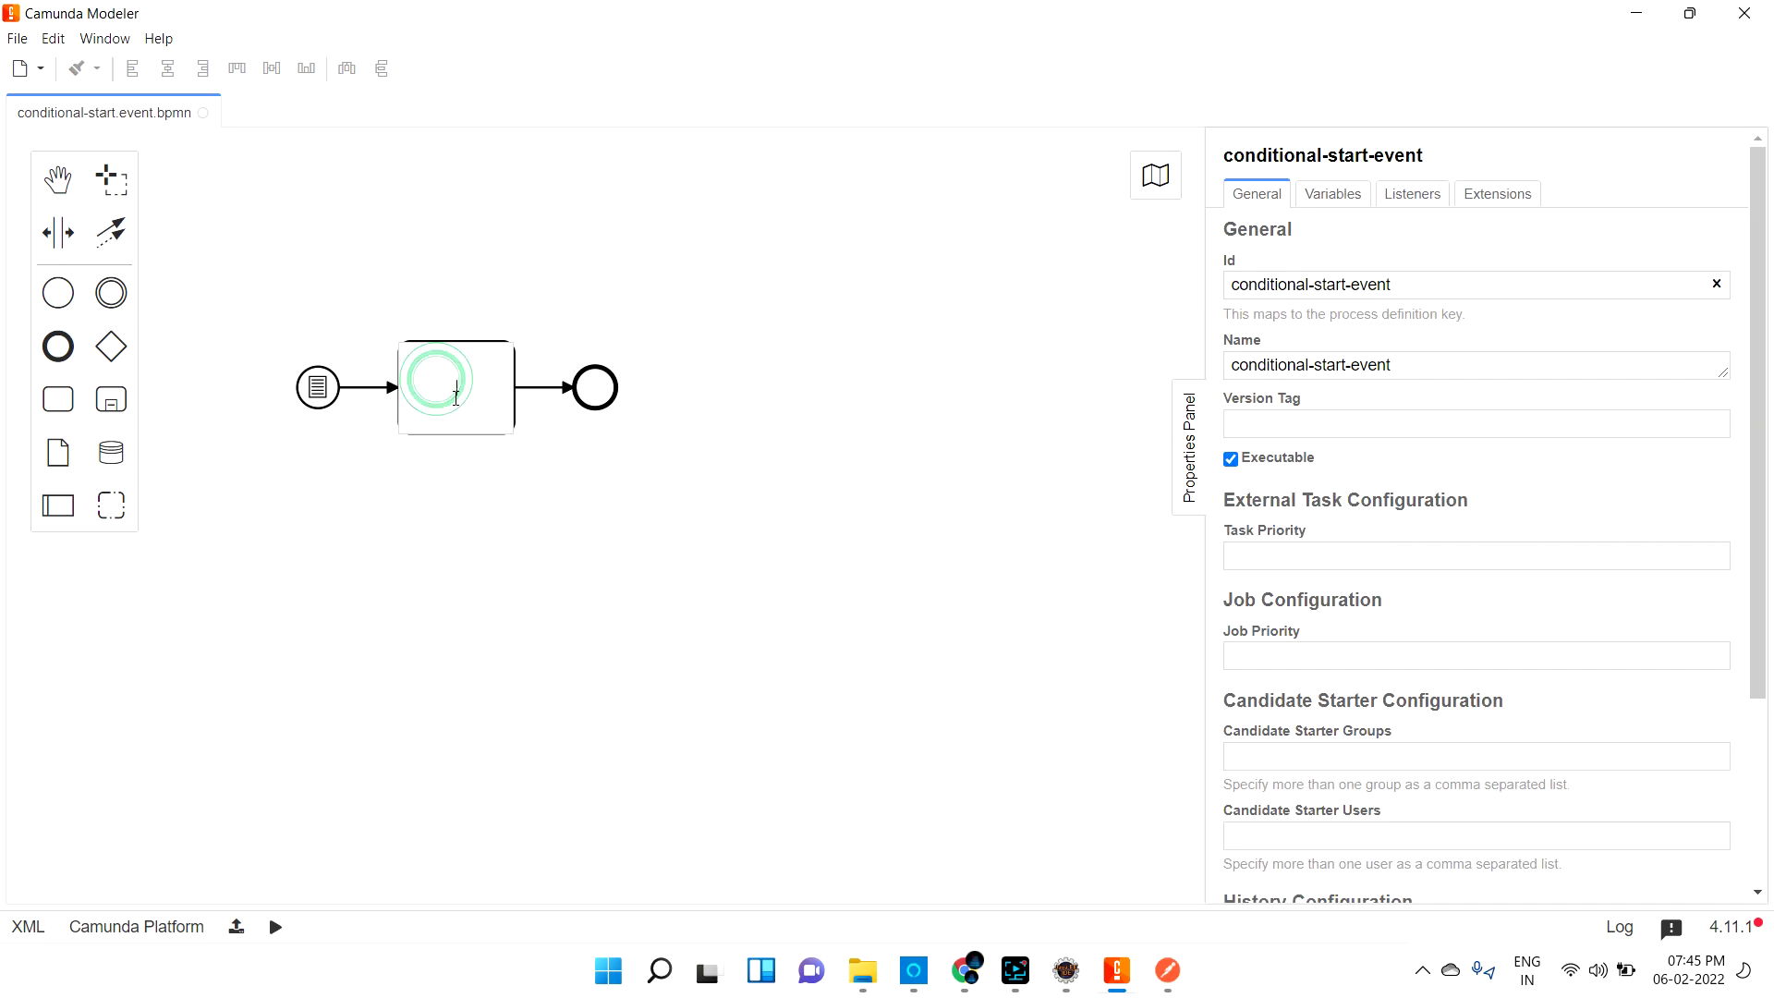
{"action": "type", "text": "adult-"}
{"action": "type", "text": "task"}
{"action": "key", "text": "Return"}
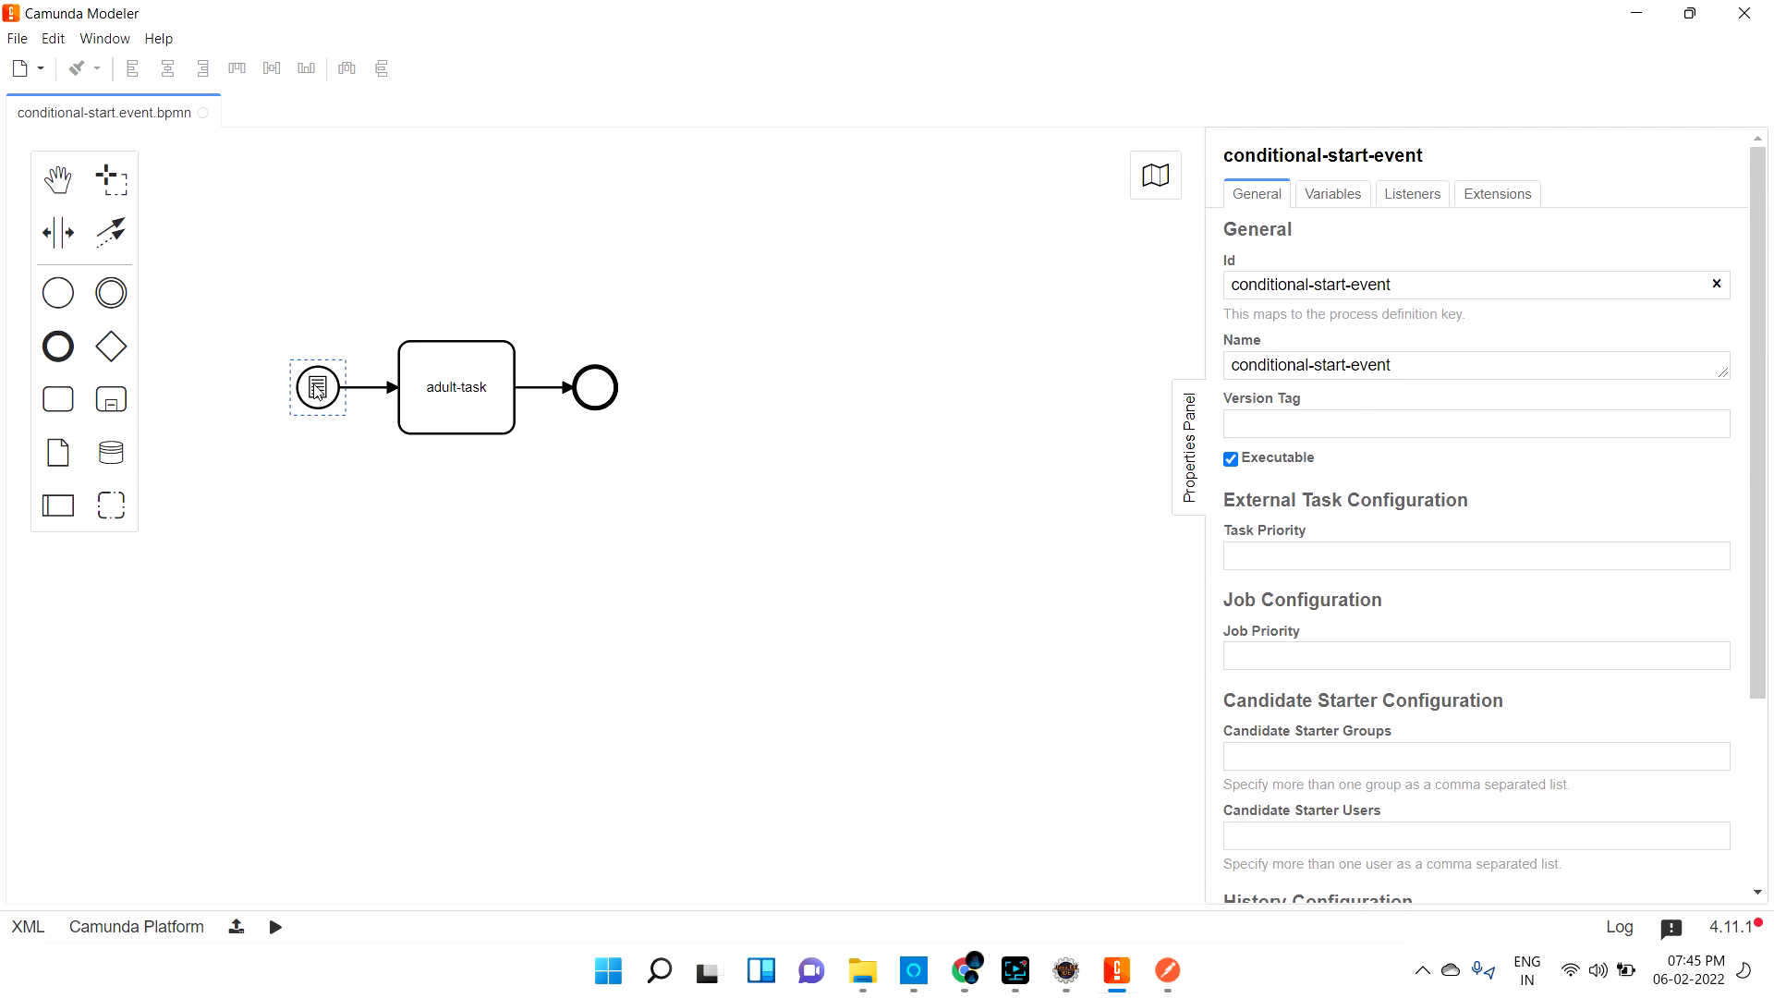
Change adult-task into a User Task.
{"action": "left_click", "coordinate": [442, 400]}
{"action": "left_click", "coordinate": [538, 403]}
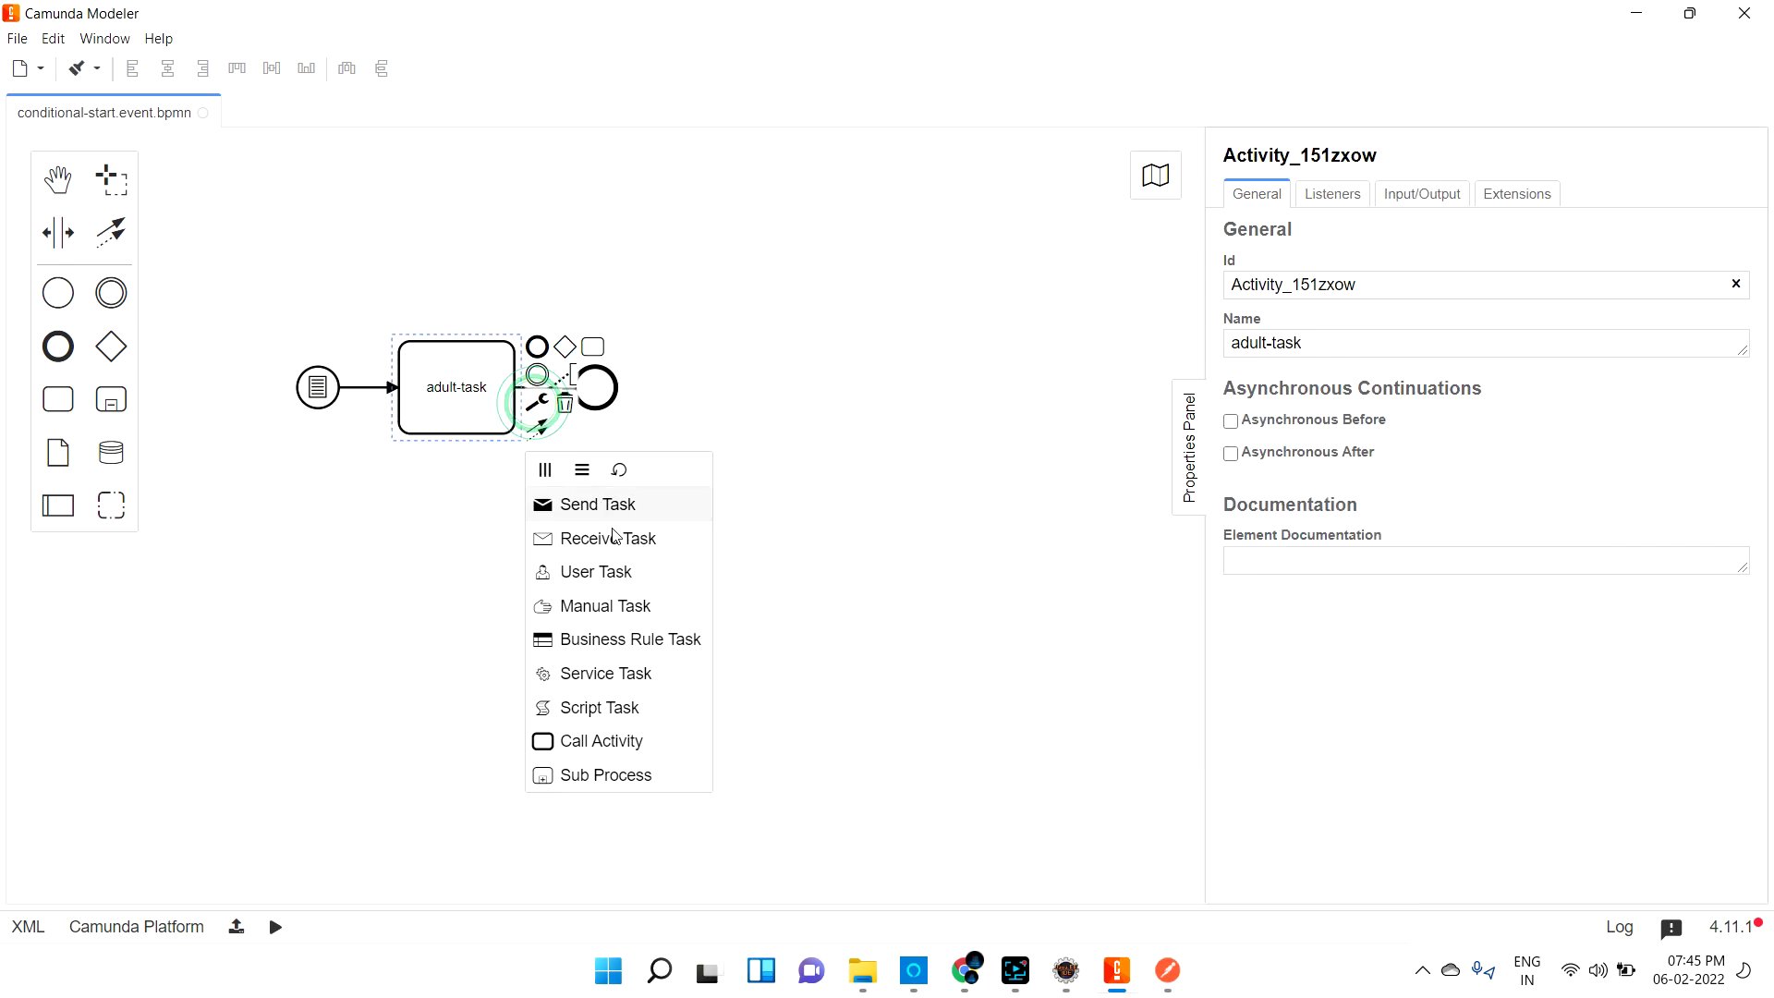
{"action": "left_click", "coordinate": [621, 574]}
{"action": "left_click", "coordinate": [314, 392]}
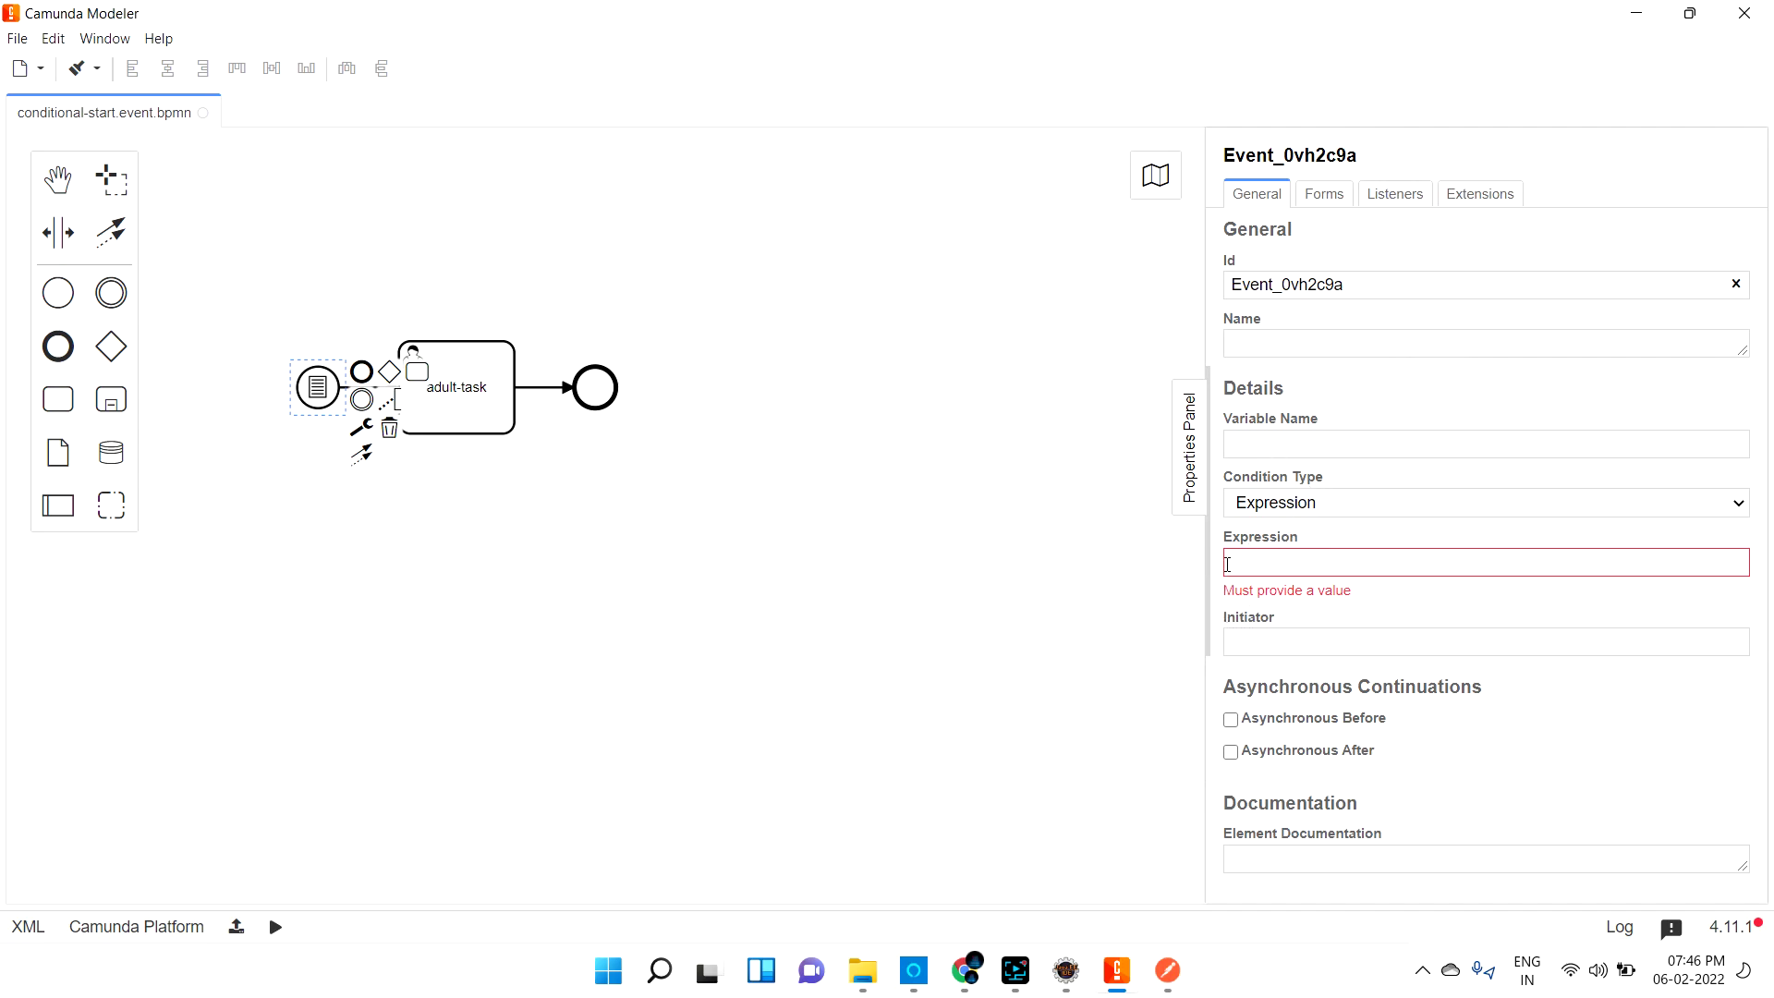
Set the condition's variable name to age and its condition type to Script.
{"action": "left_click", "coordinate": [1279, 452]}
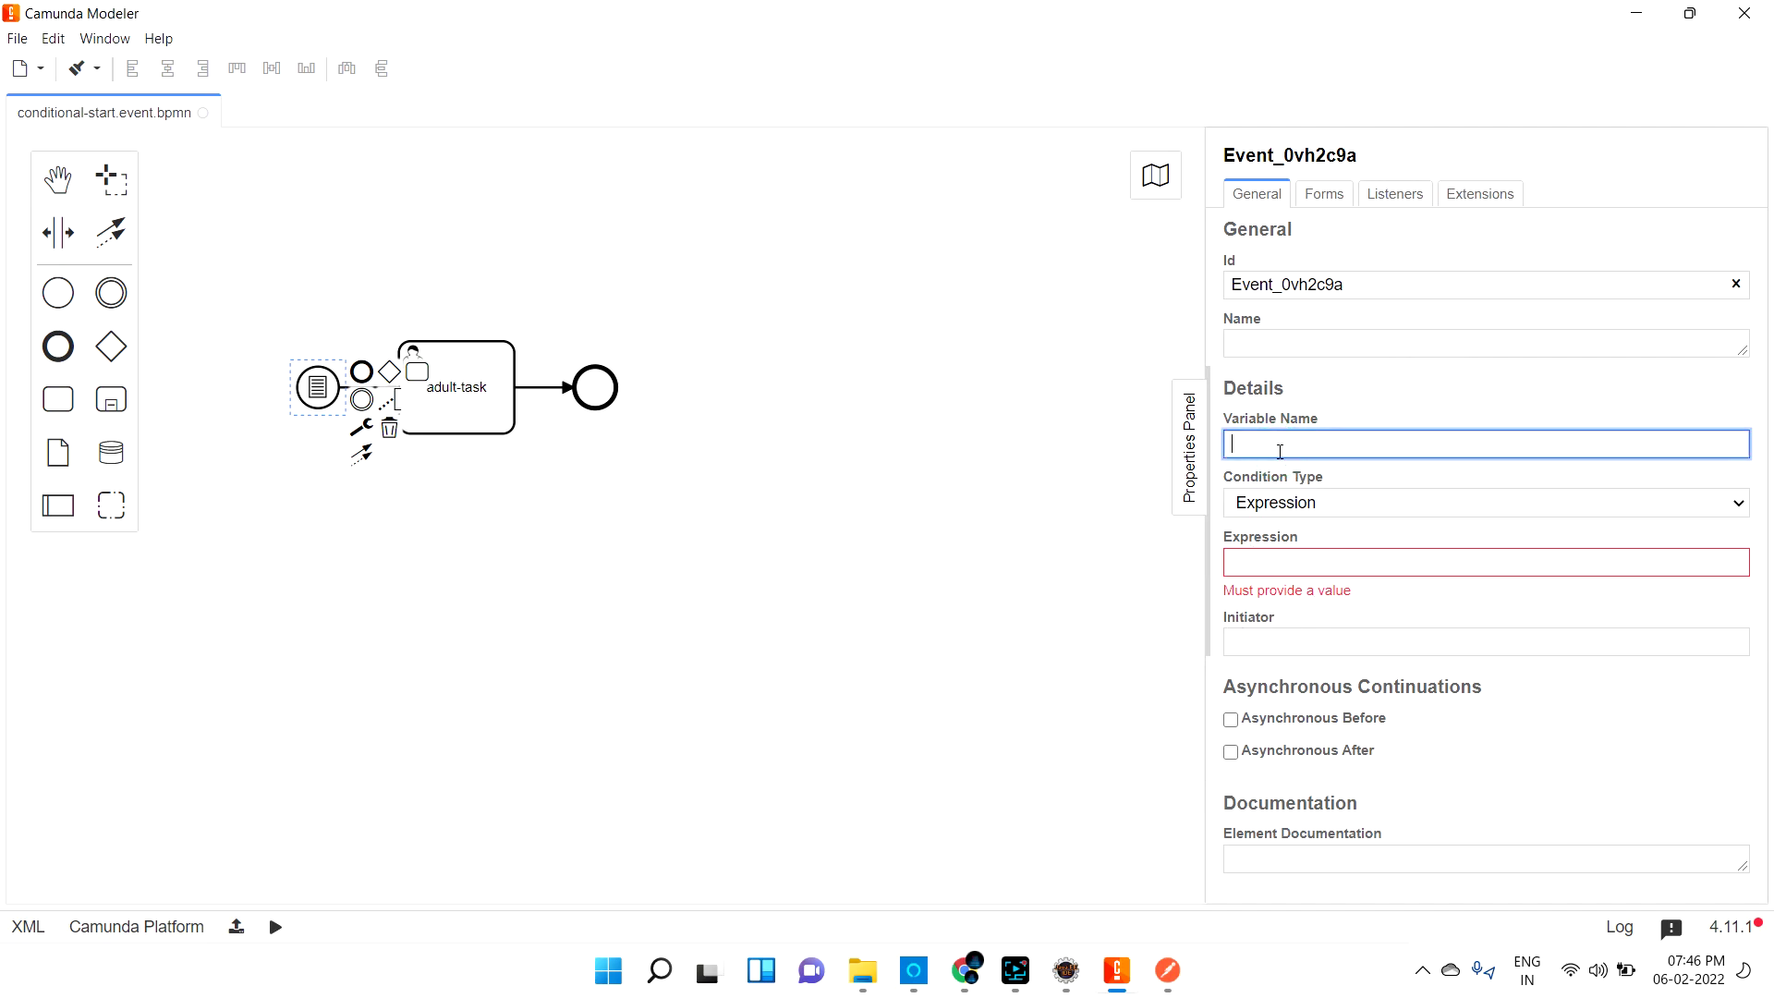
{"action": "type", "text": "age"}
{"action": "left_click", "coordinate": [1298, 513]}
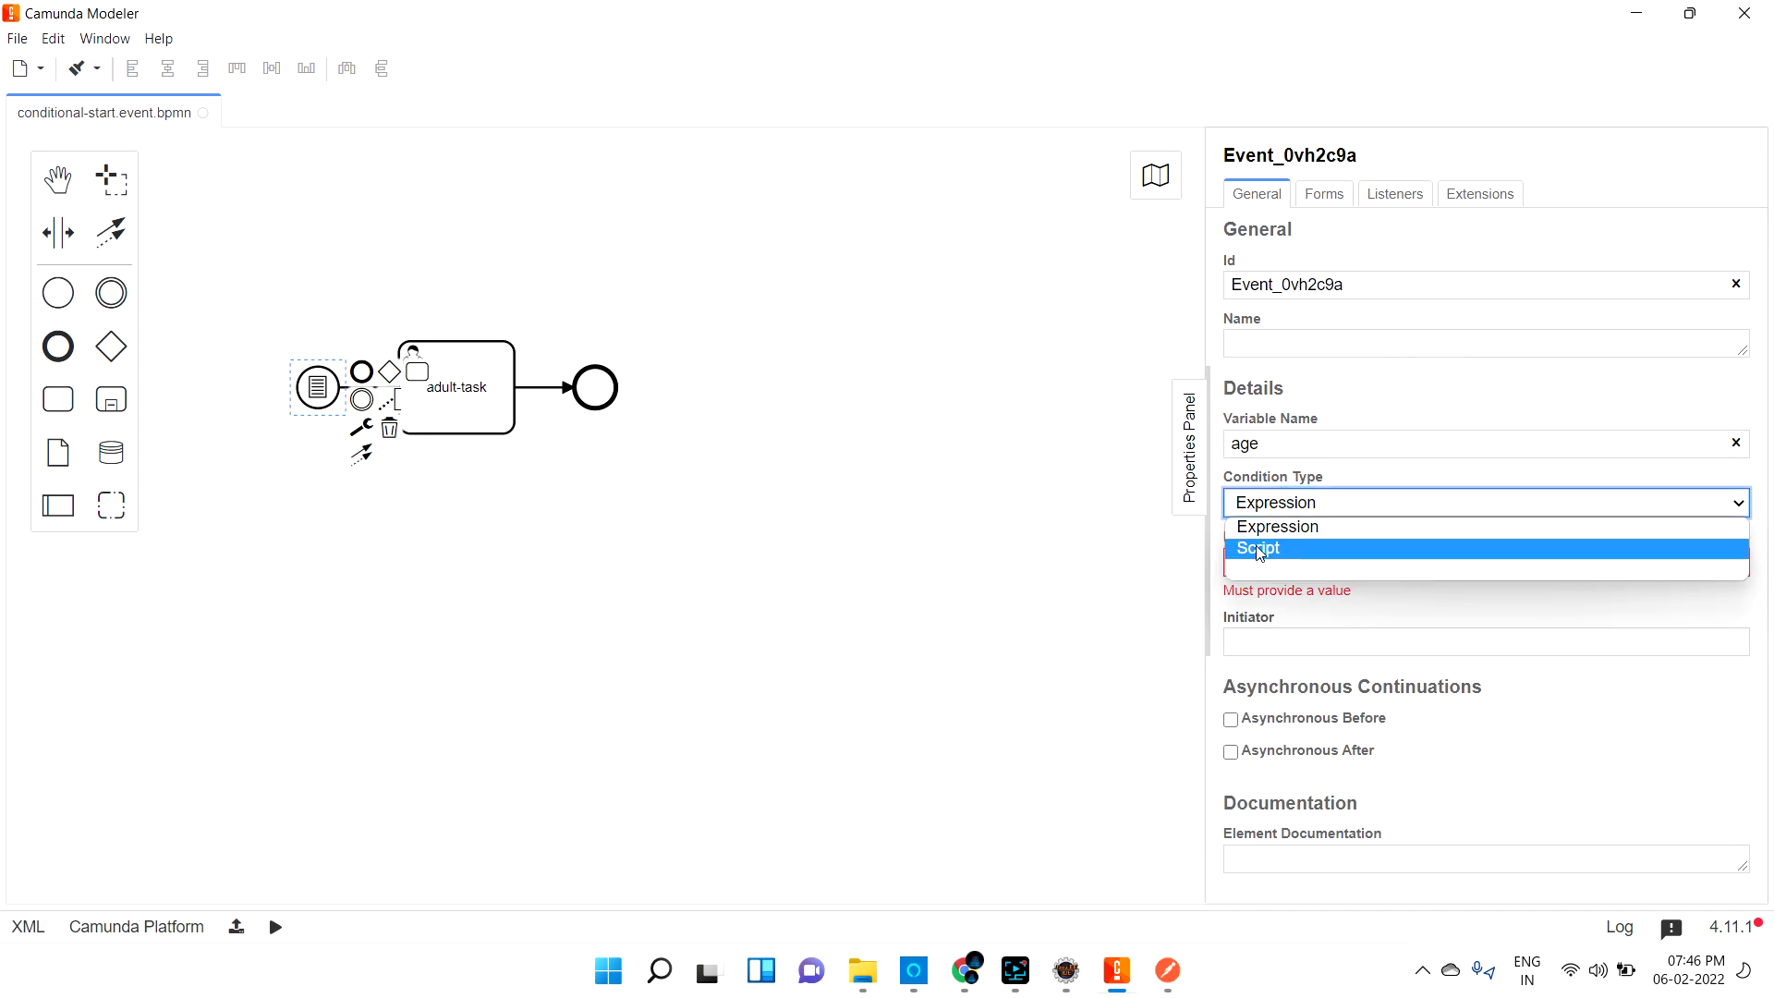
{"action": "left_click", "coordinate": [1258, 547]}
Set the script format to js and keep Inline Script as the script type.
{"action": "left_click", "coordinate": [1272, 561]}
{"action": "type", "text": "js"}
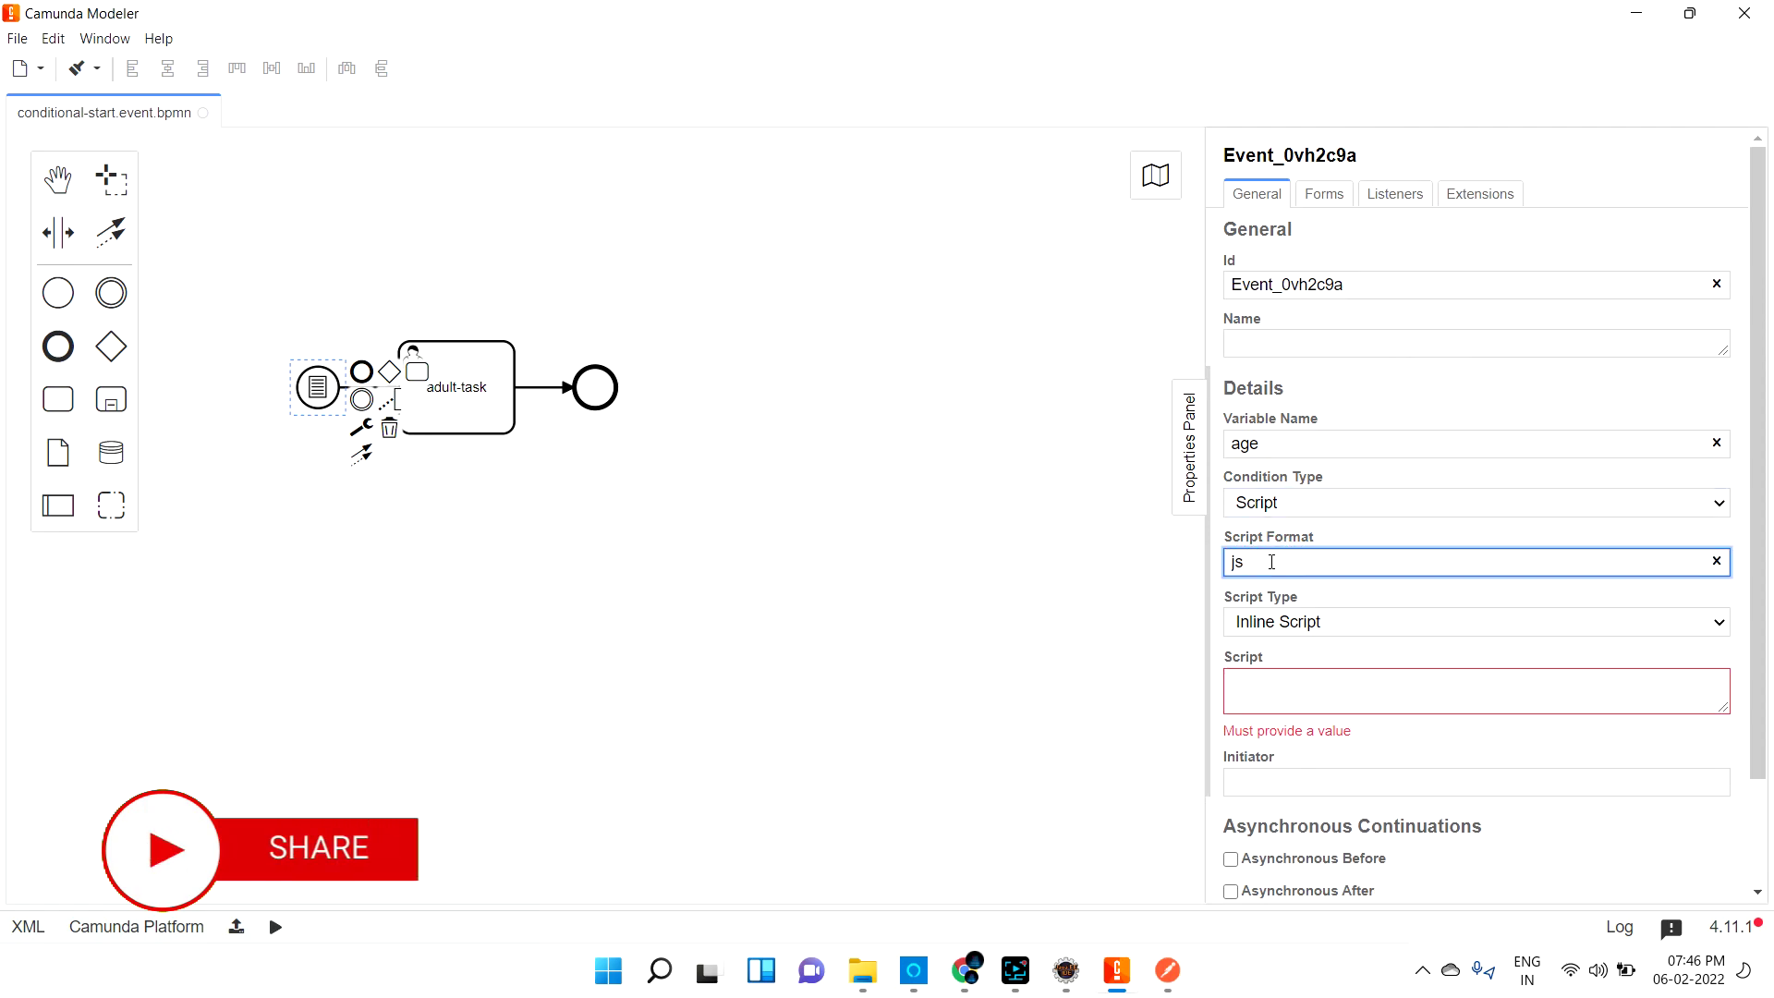
{"action": "left_click", "coordinate": [1231, 599]}
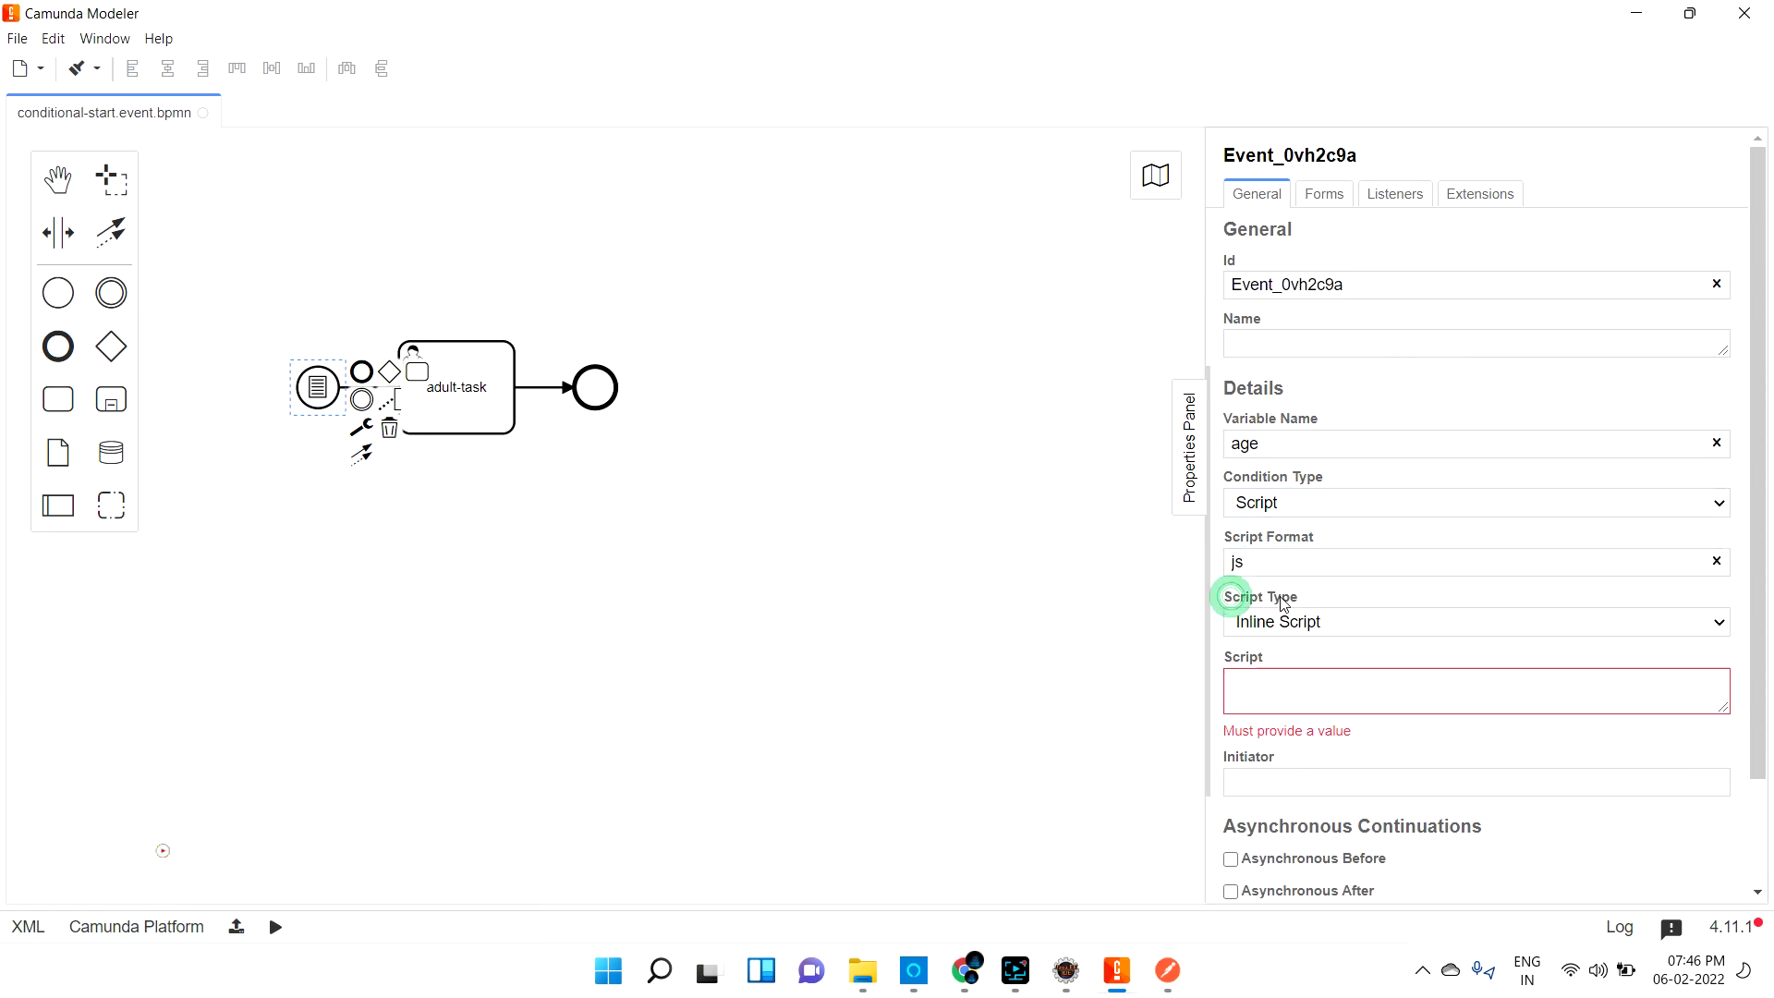
{"action": "left_click", "coordinate": [1285, 628]}
{"action": "left_click", "coordinate": [1279, 629]}
{"action": "left_click", "coordinate": [1278, 630]}
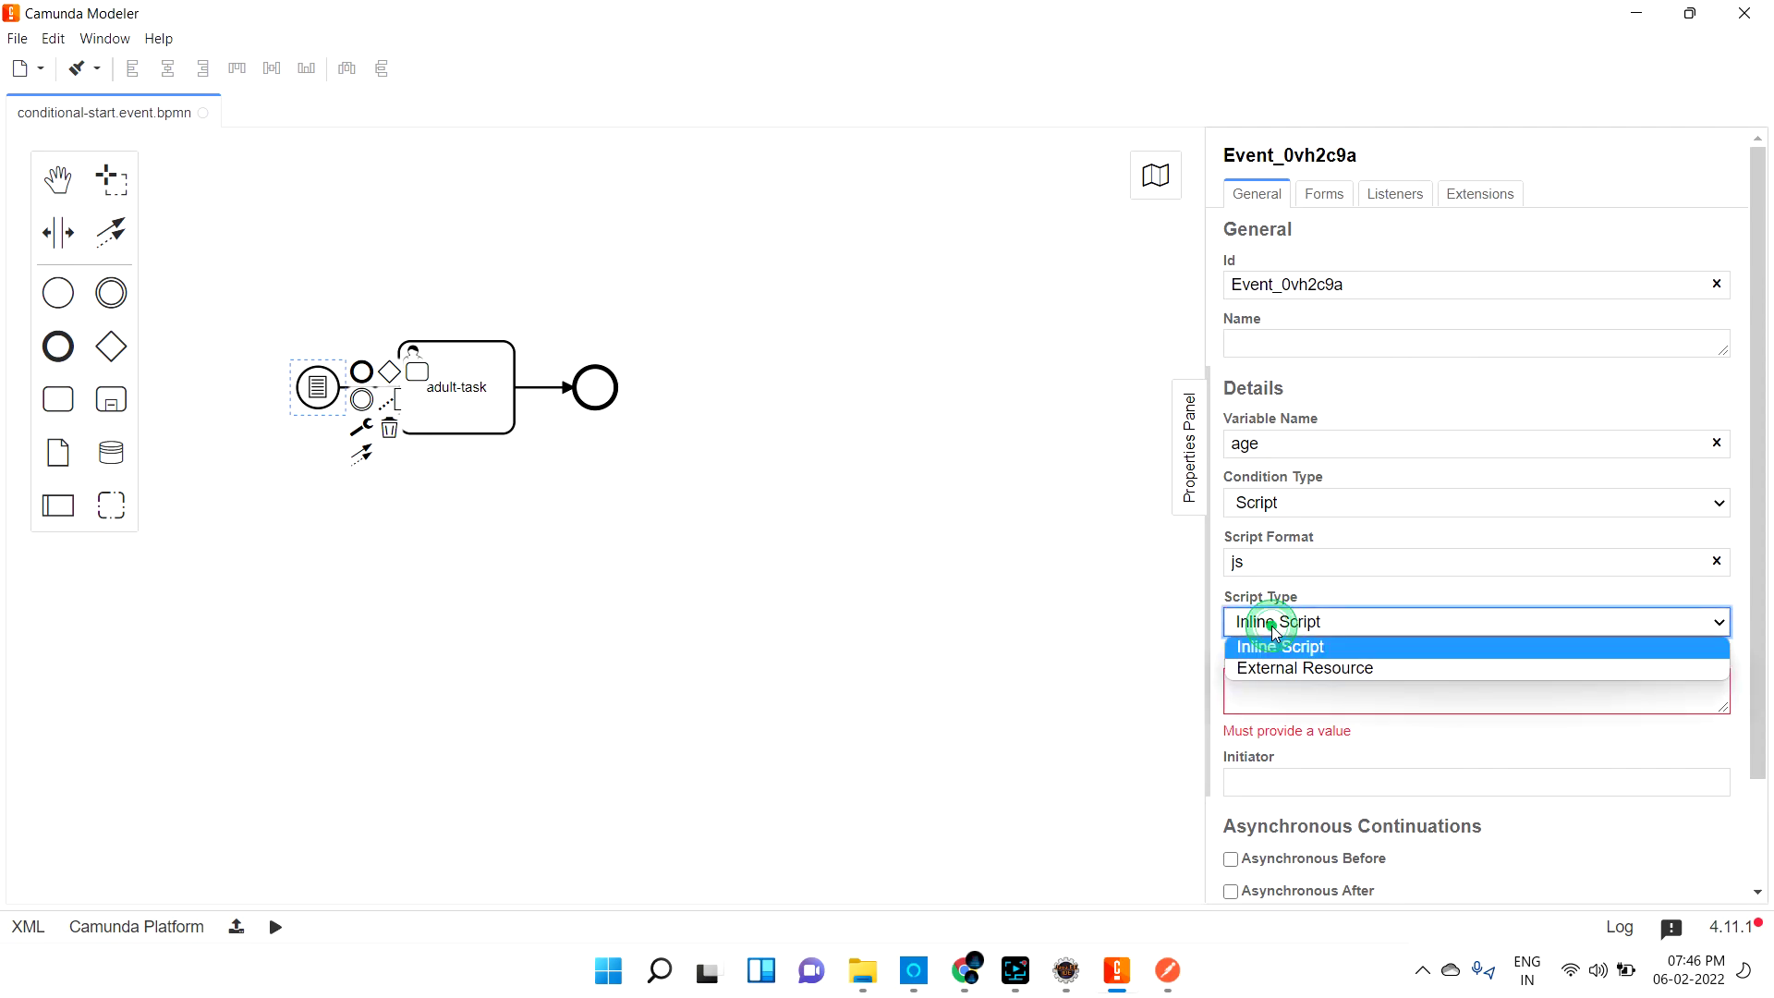
{"action": "left_click", "coordinate": [1275, 632]}
Enter the condition script age >= 18.
{"action": "left_click", "coordinate": [1276, 683]}
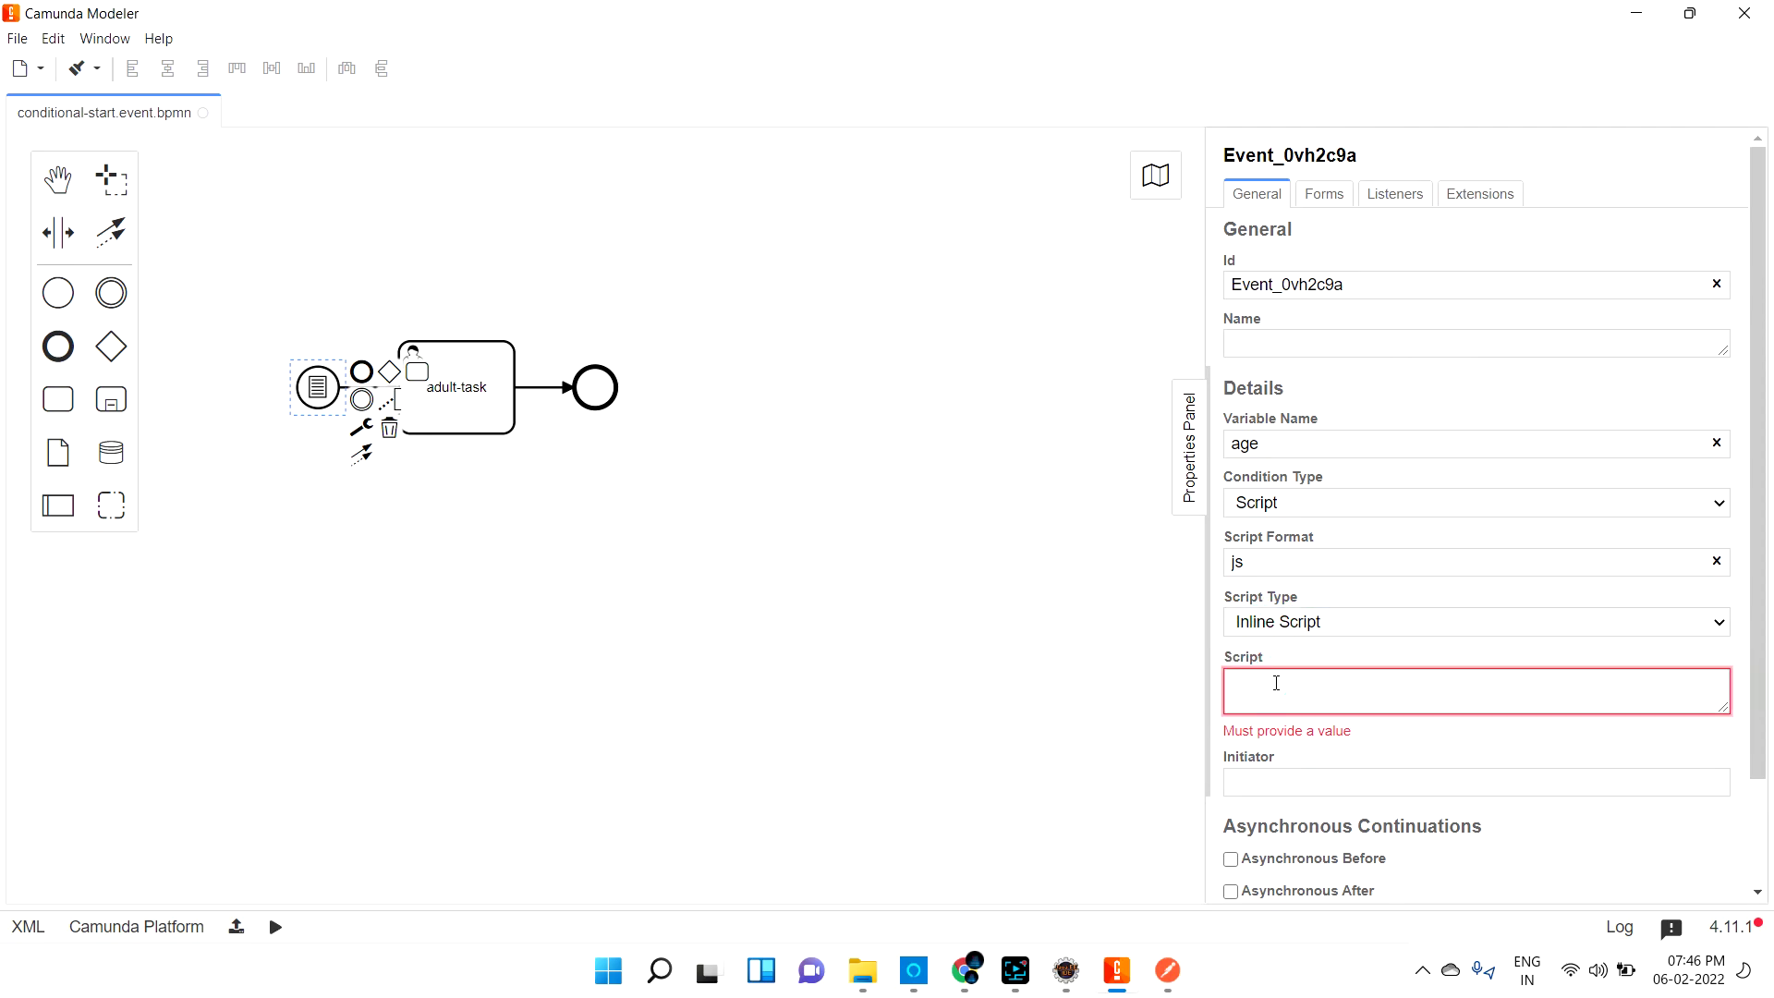
{"action": "type", "text": "age >"}
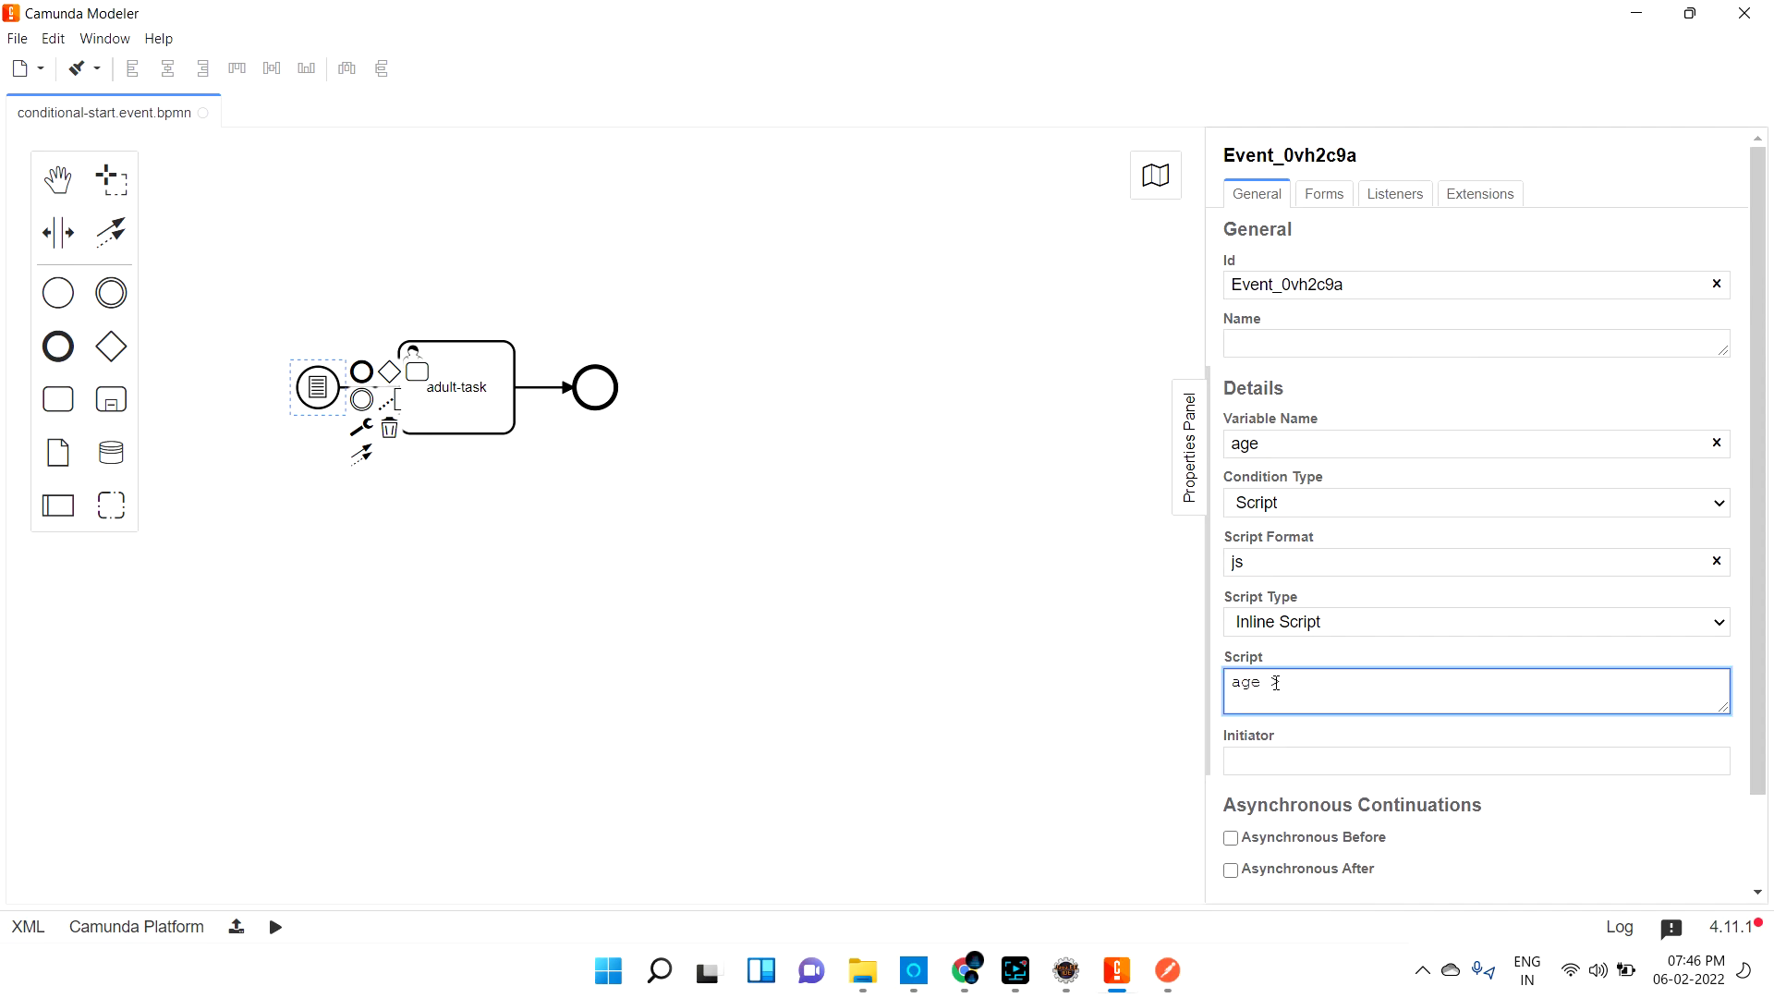
{"action": "type", "text": " 17"}
{"action": "key", "text": "BackSpace"}
{"action": "key", "text": "BackSpace"}
{"action": "type", "text": "=18"}
{"action": "key", "text": "Left"}
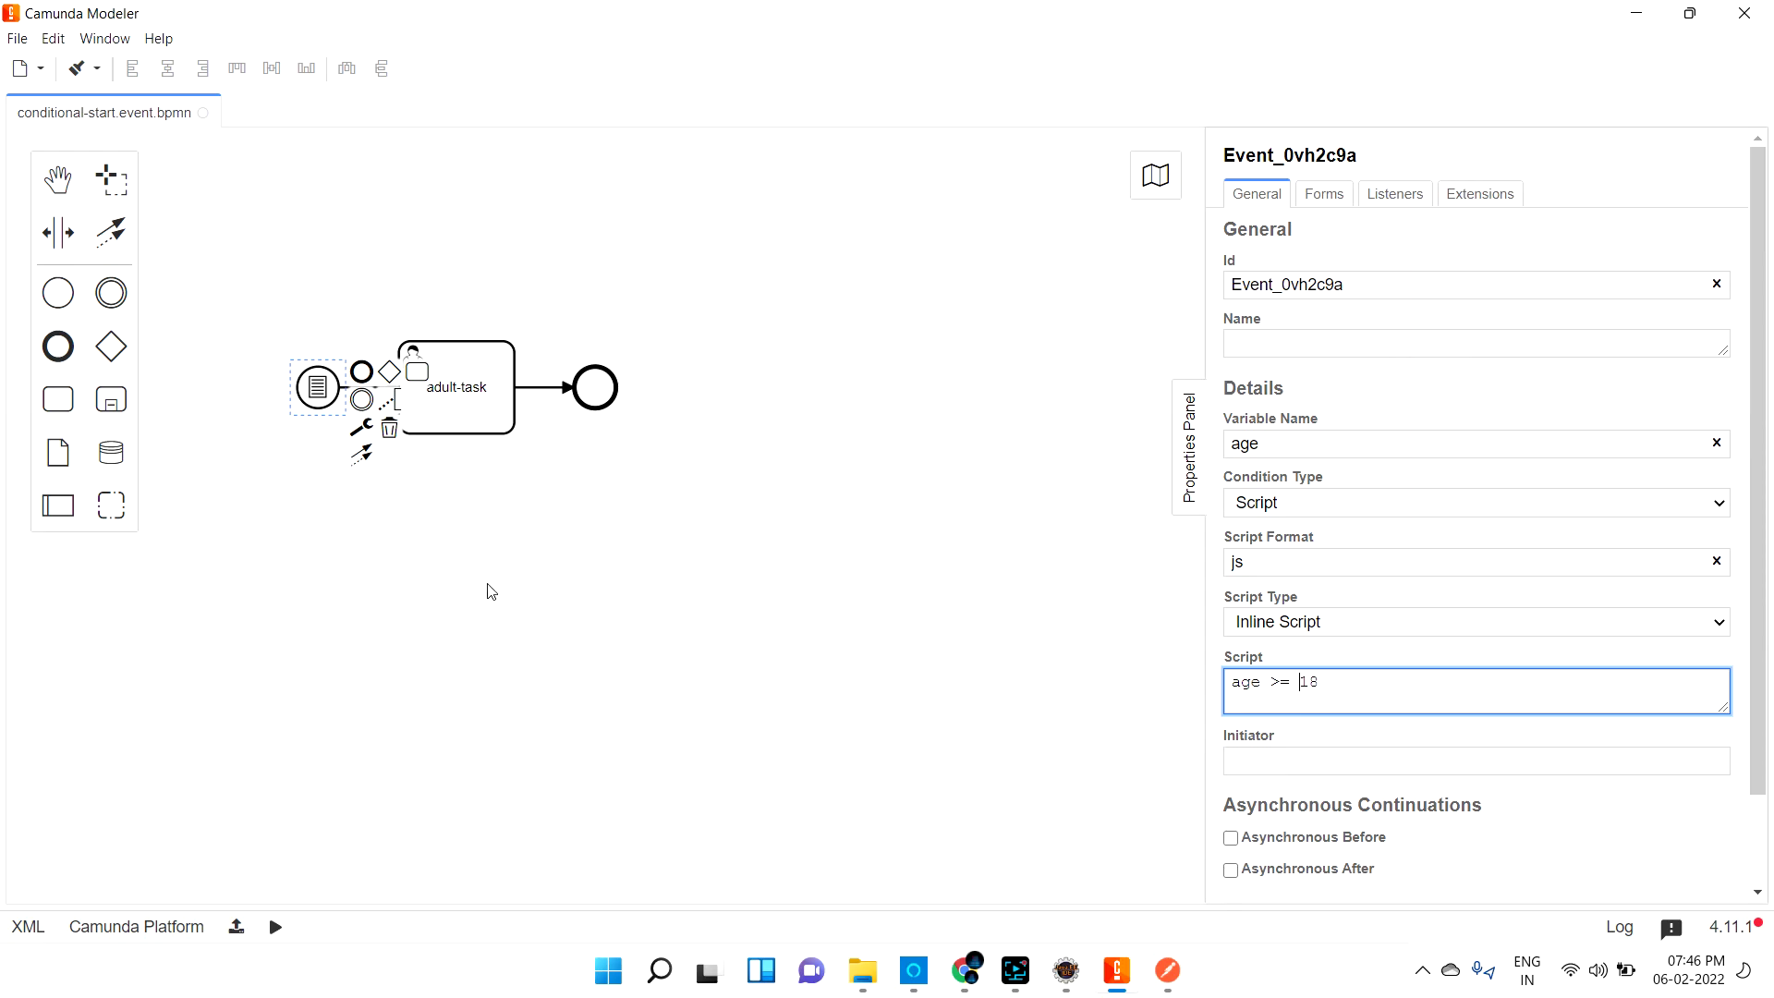
{"action": "left_click", "coordinate": [478, 408]}
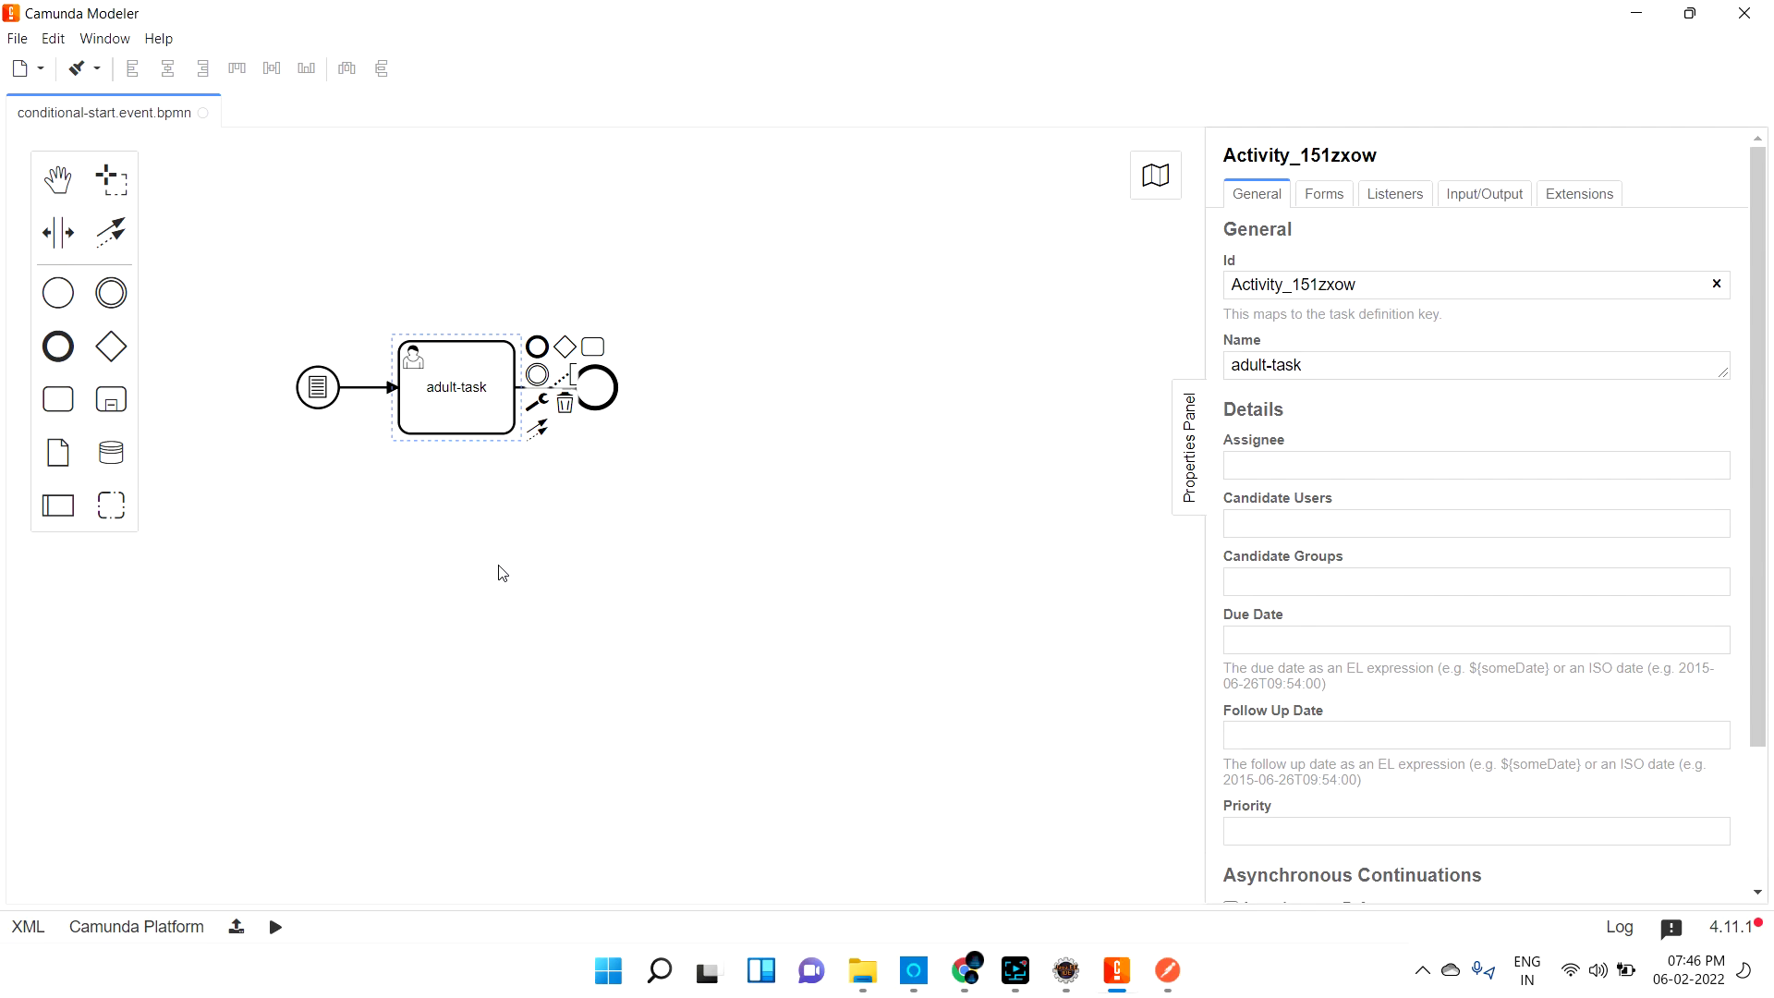
Select the conditional start event and save the diagram with Ctrl+S.
{"action": "left_click", "coordinate": [310, 375]}
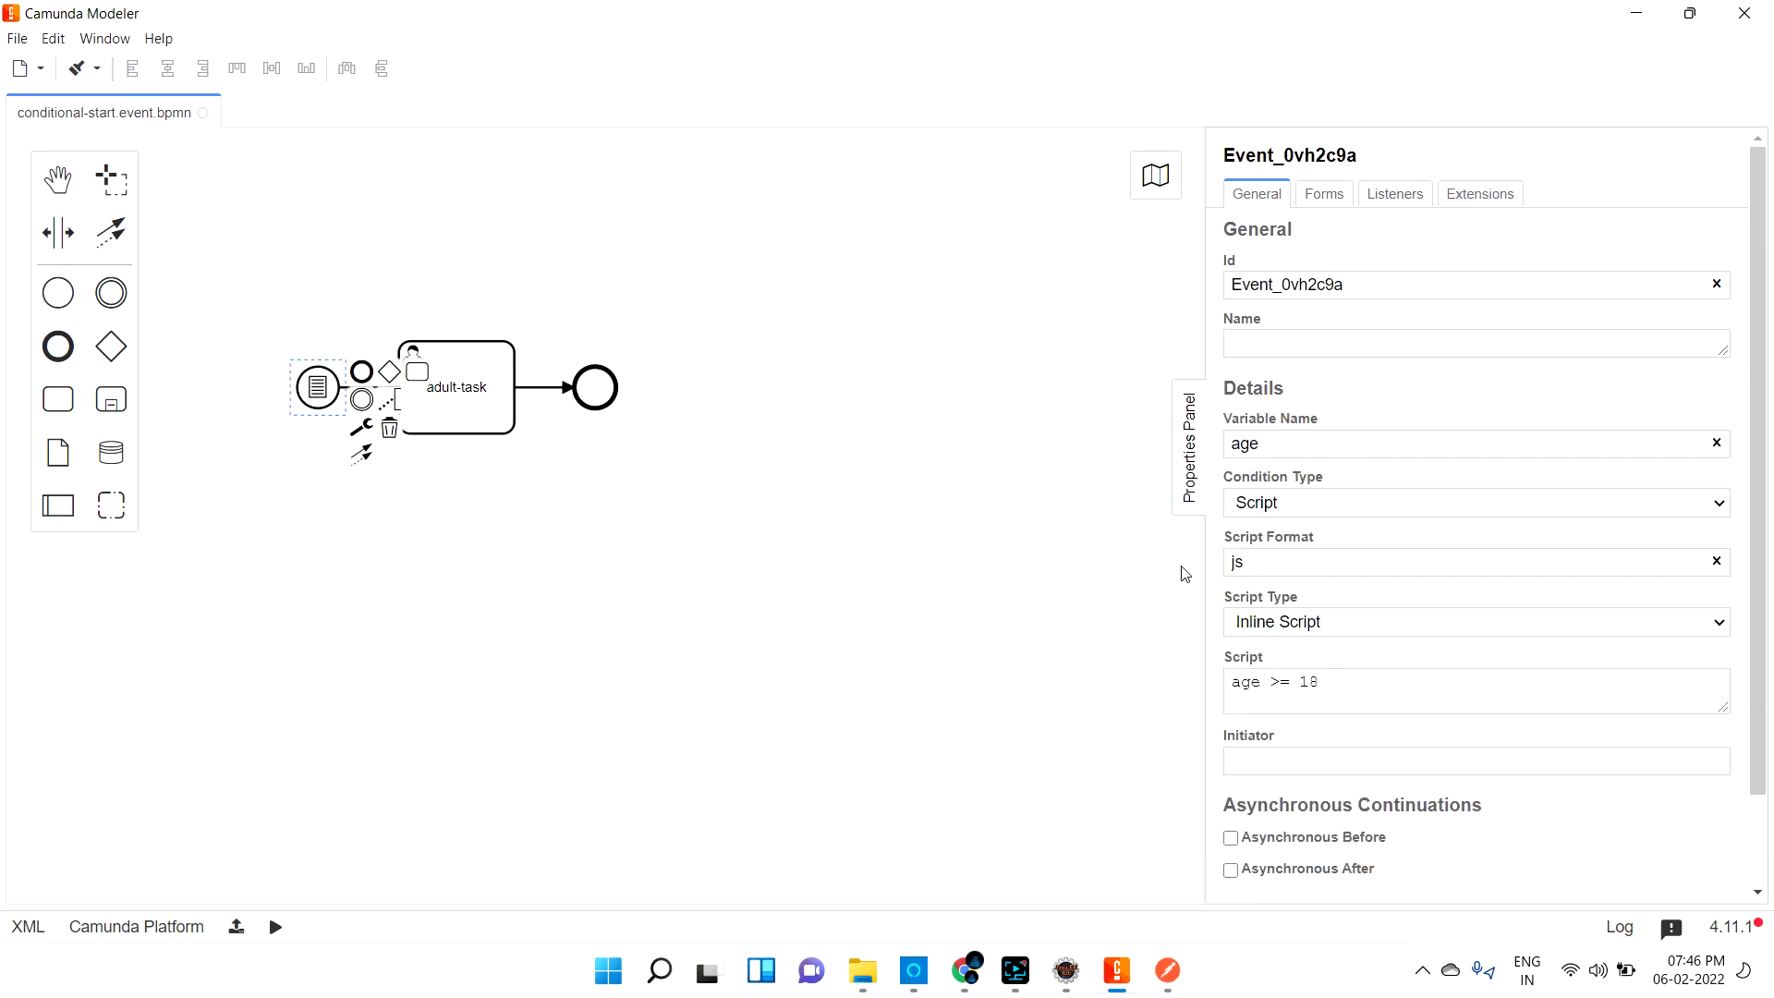
{"action": "key", "text": "ctrl+s"}
In Eclipse, stop the running application and clear the terminated launch.
{"action": "left_click", "coordinate": [1066, 970]}
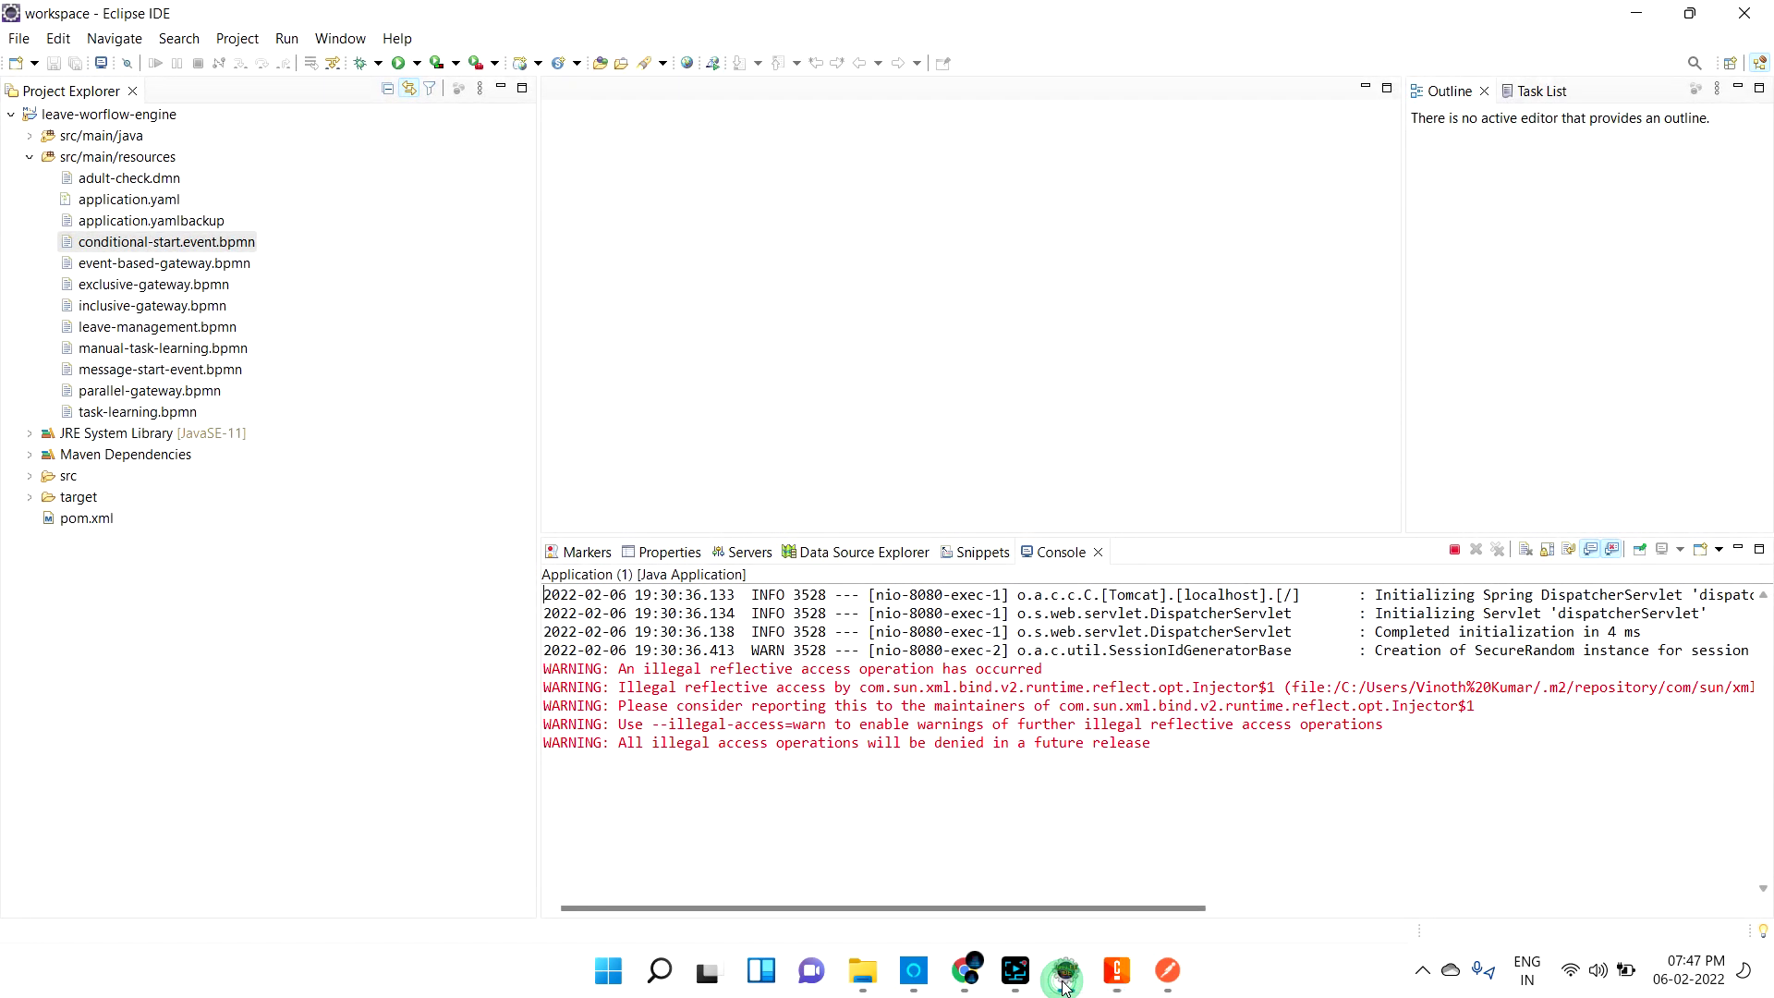
{"action": "left_click", "coordinate": [1455, 550]}
{"action": "left_click", "coordinate": [1476, 550]}
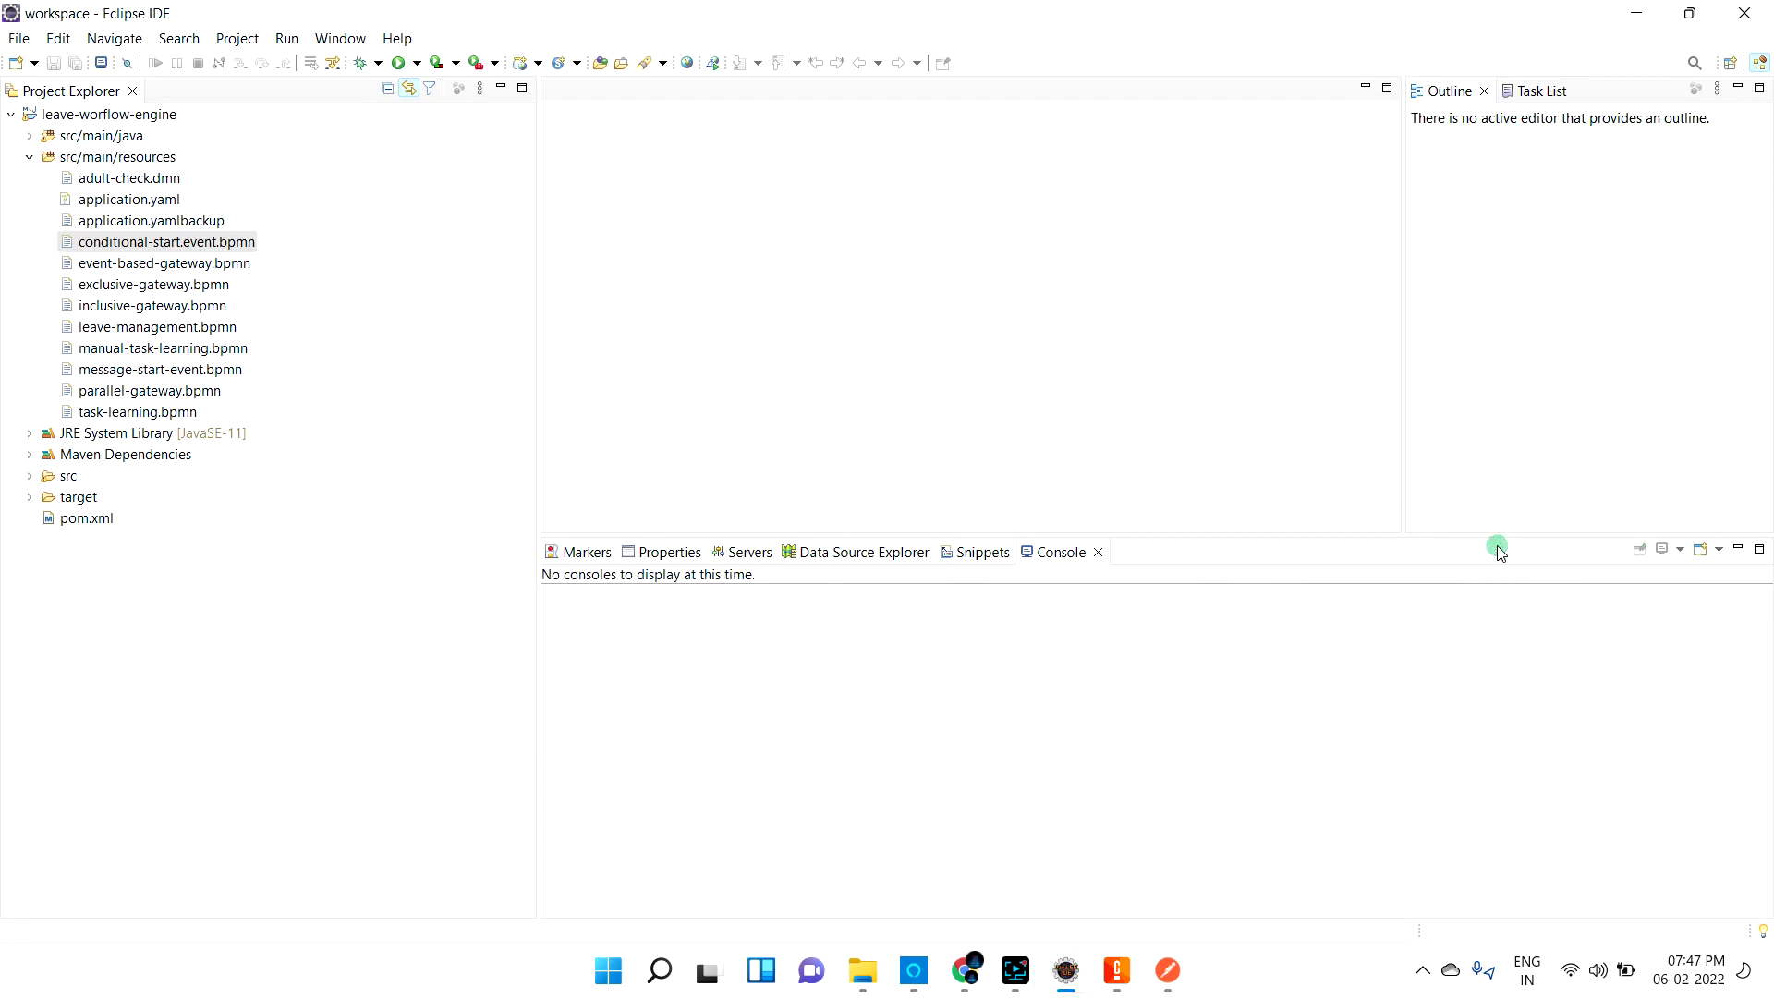
Relaunch the leave-worflow-engine application, then show the process properties in Camunda Modeler.
{"action": "left_click", "coordinate": [107, 115]}
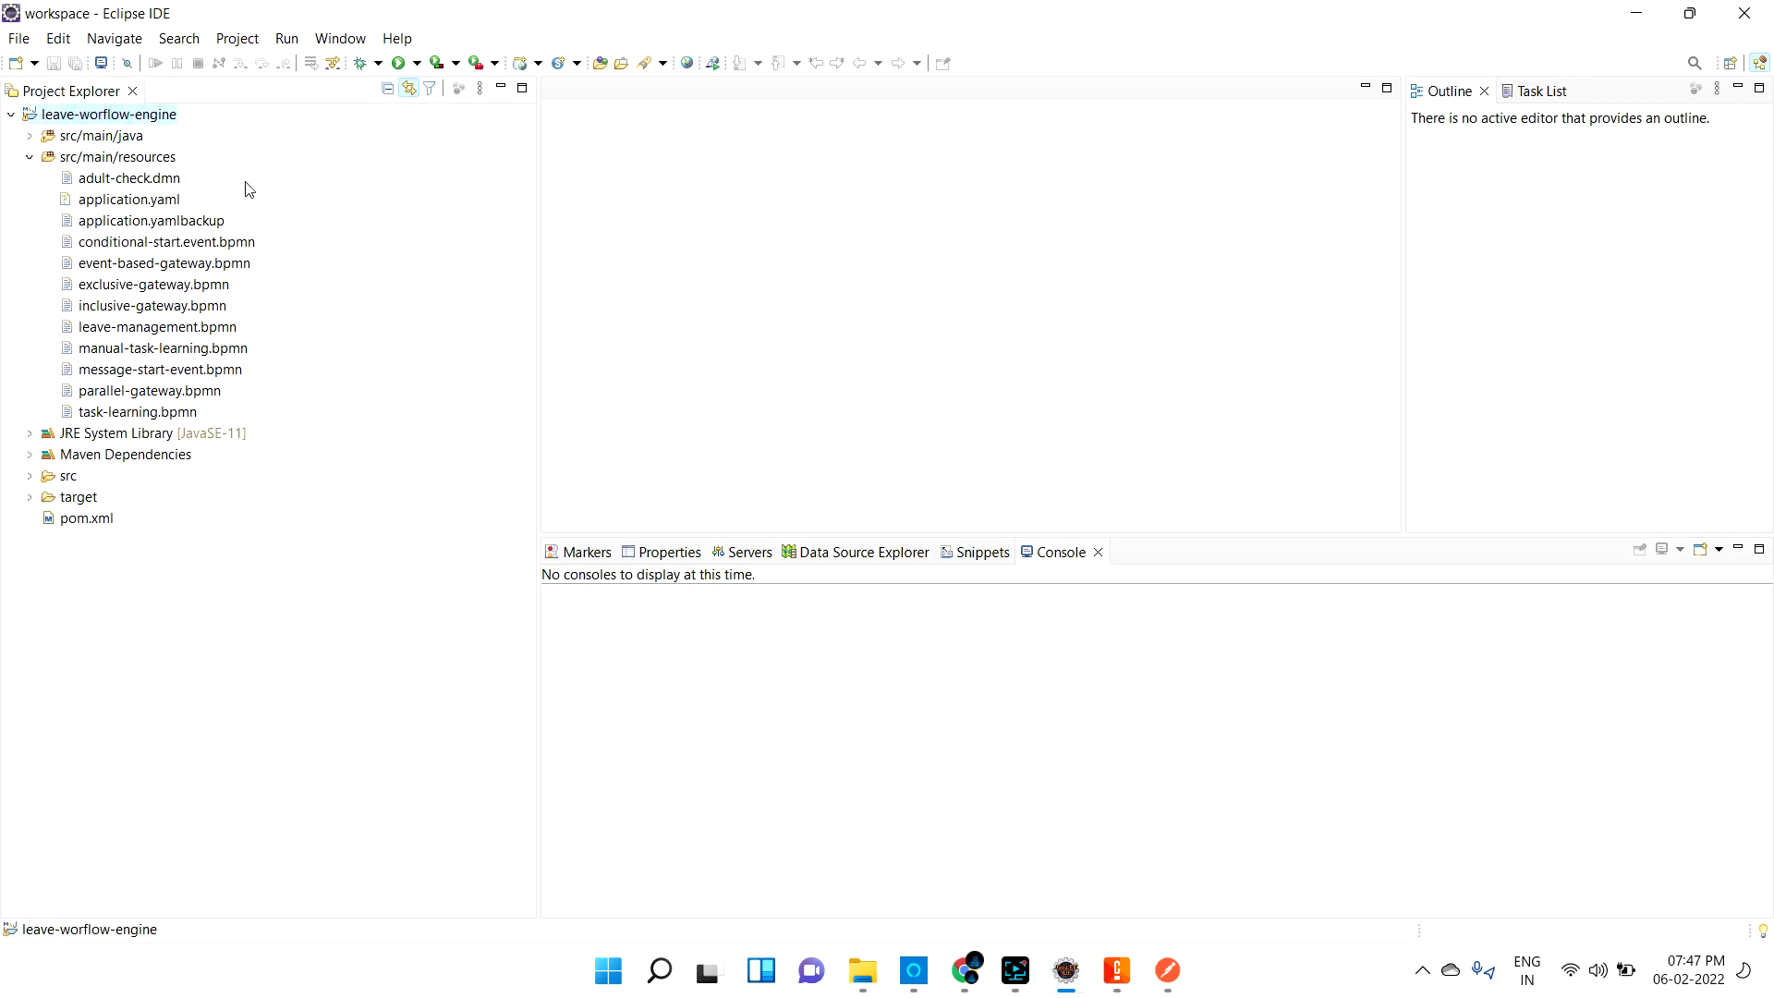
{"action": "left_click", "coordinate": [419, 63]}
{"action": "left_click", "coordinate": [471, 89]}
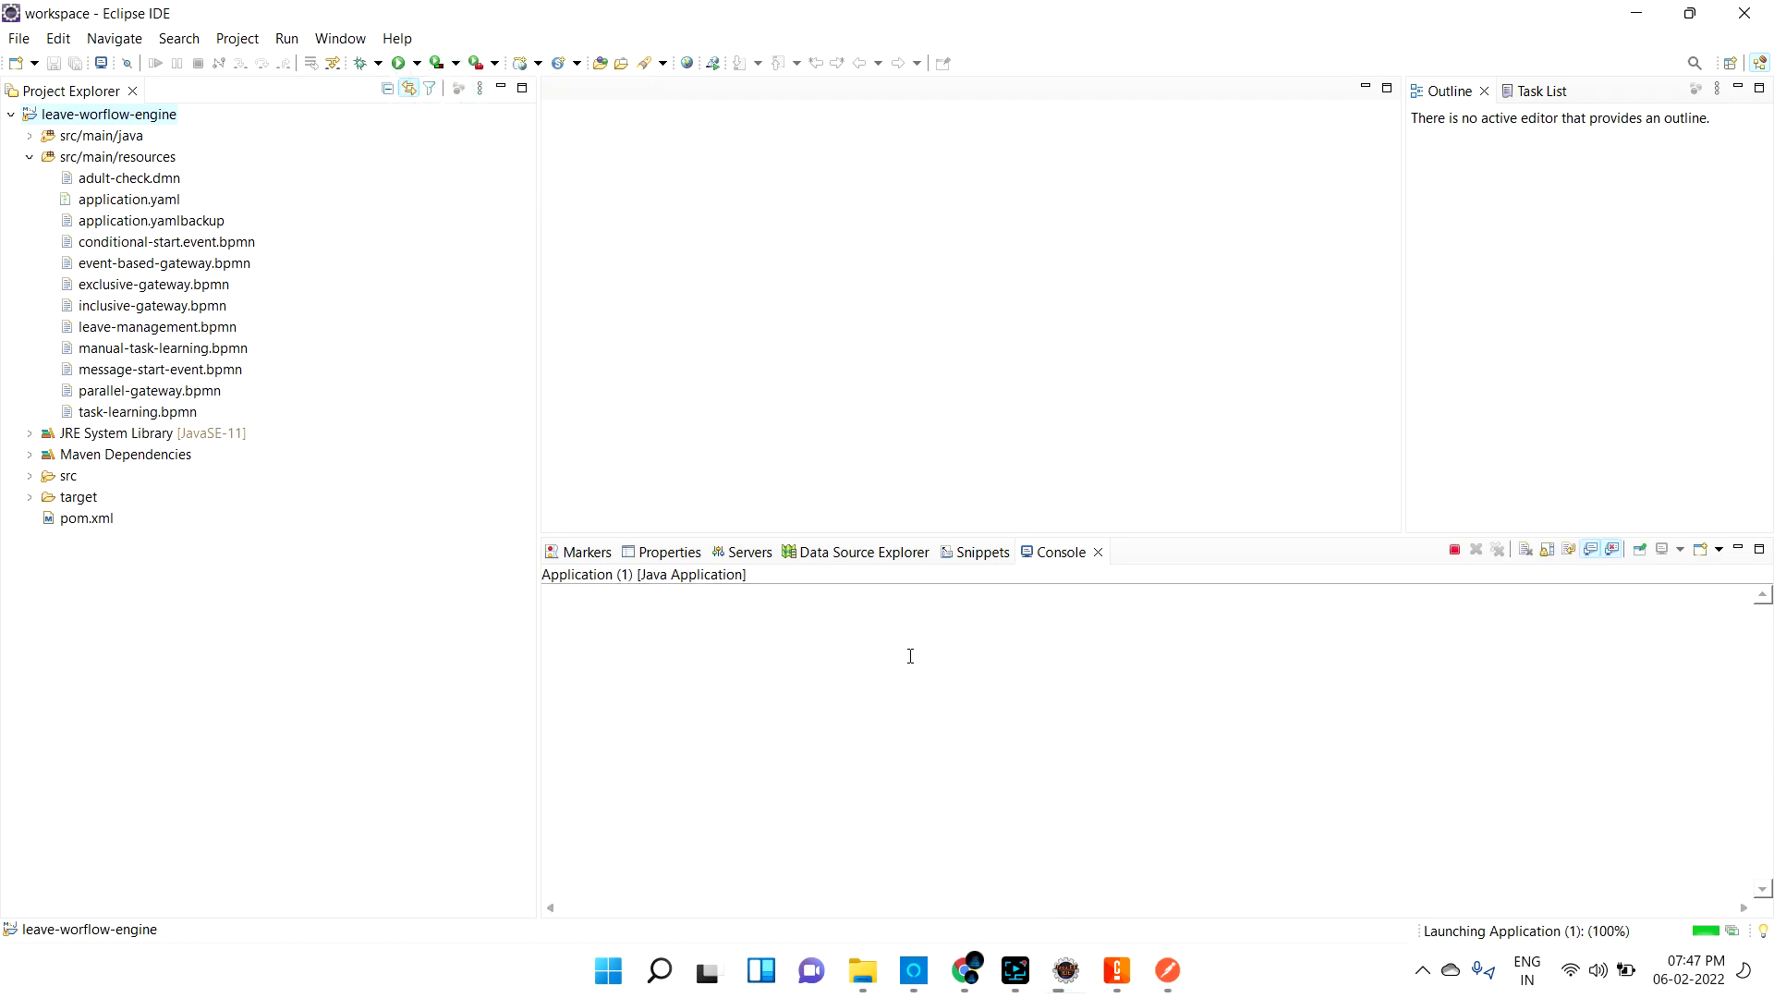
{"action": "left_click", "coordinate": [1117, 970]}
{"action": "left_click", "coordinate": [537, 586]}
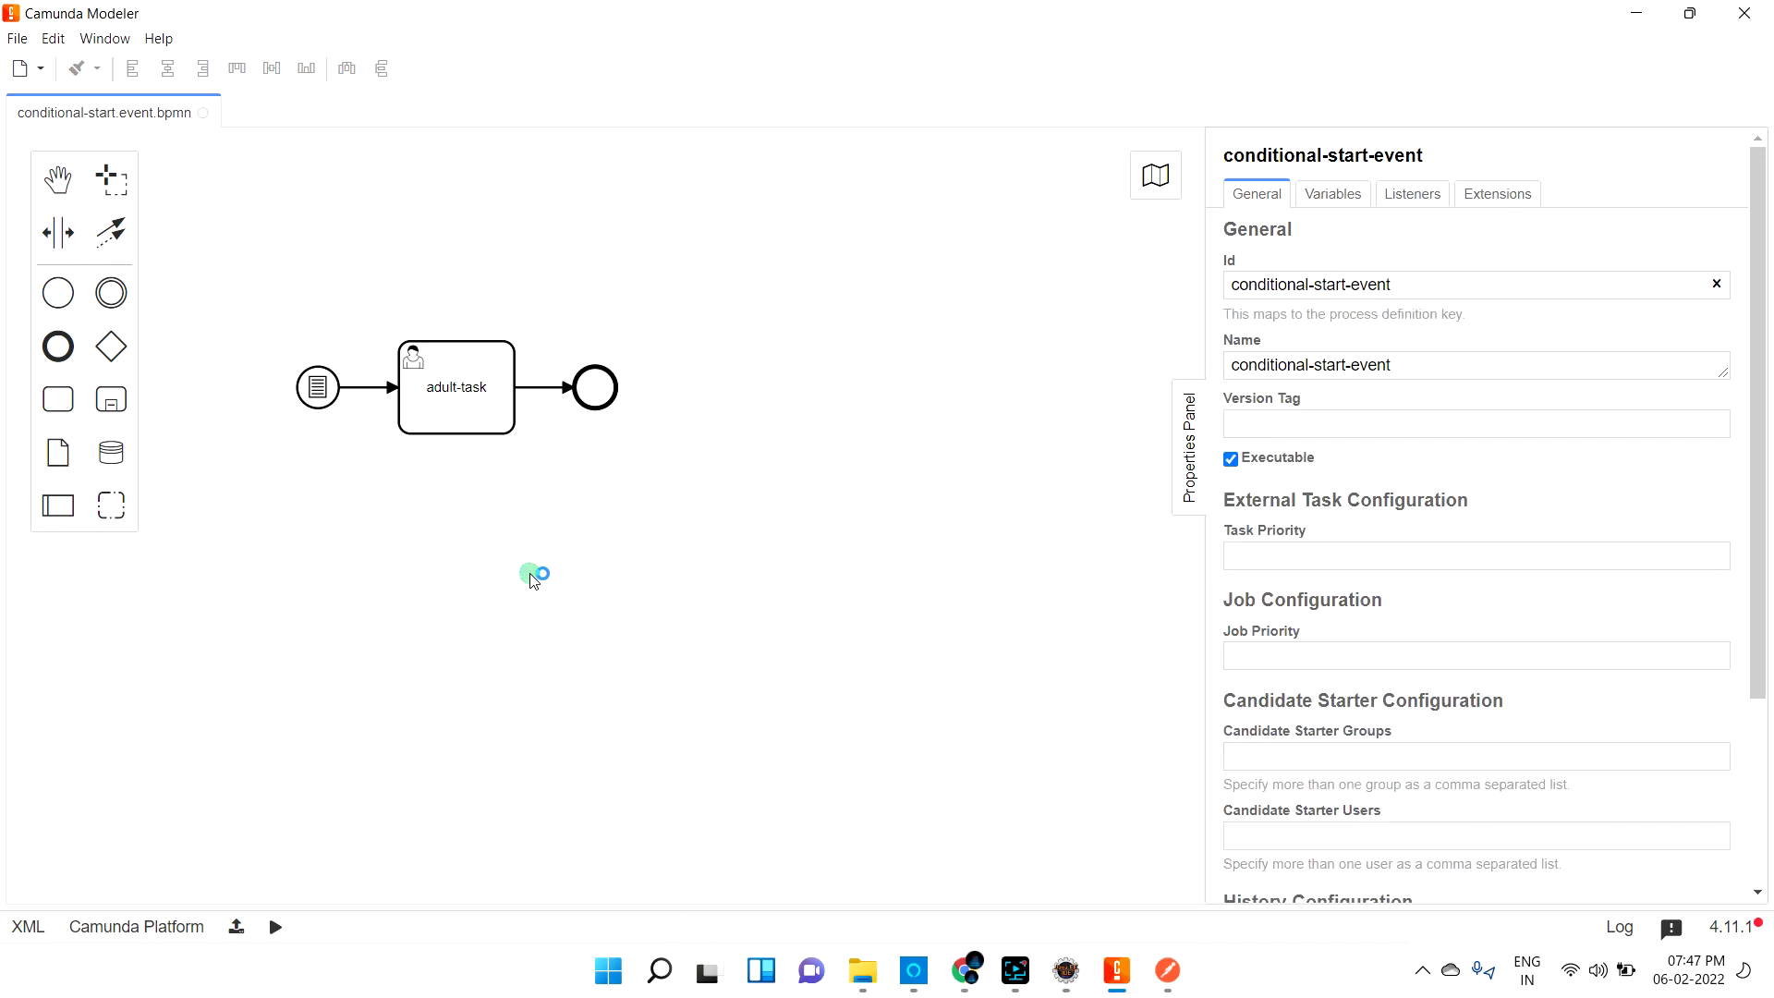
Review the start event's age condition, clear the Eclipse console, then switch to Chrome.
{"action": "left_click", "coordinate": [317, 389]}
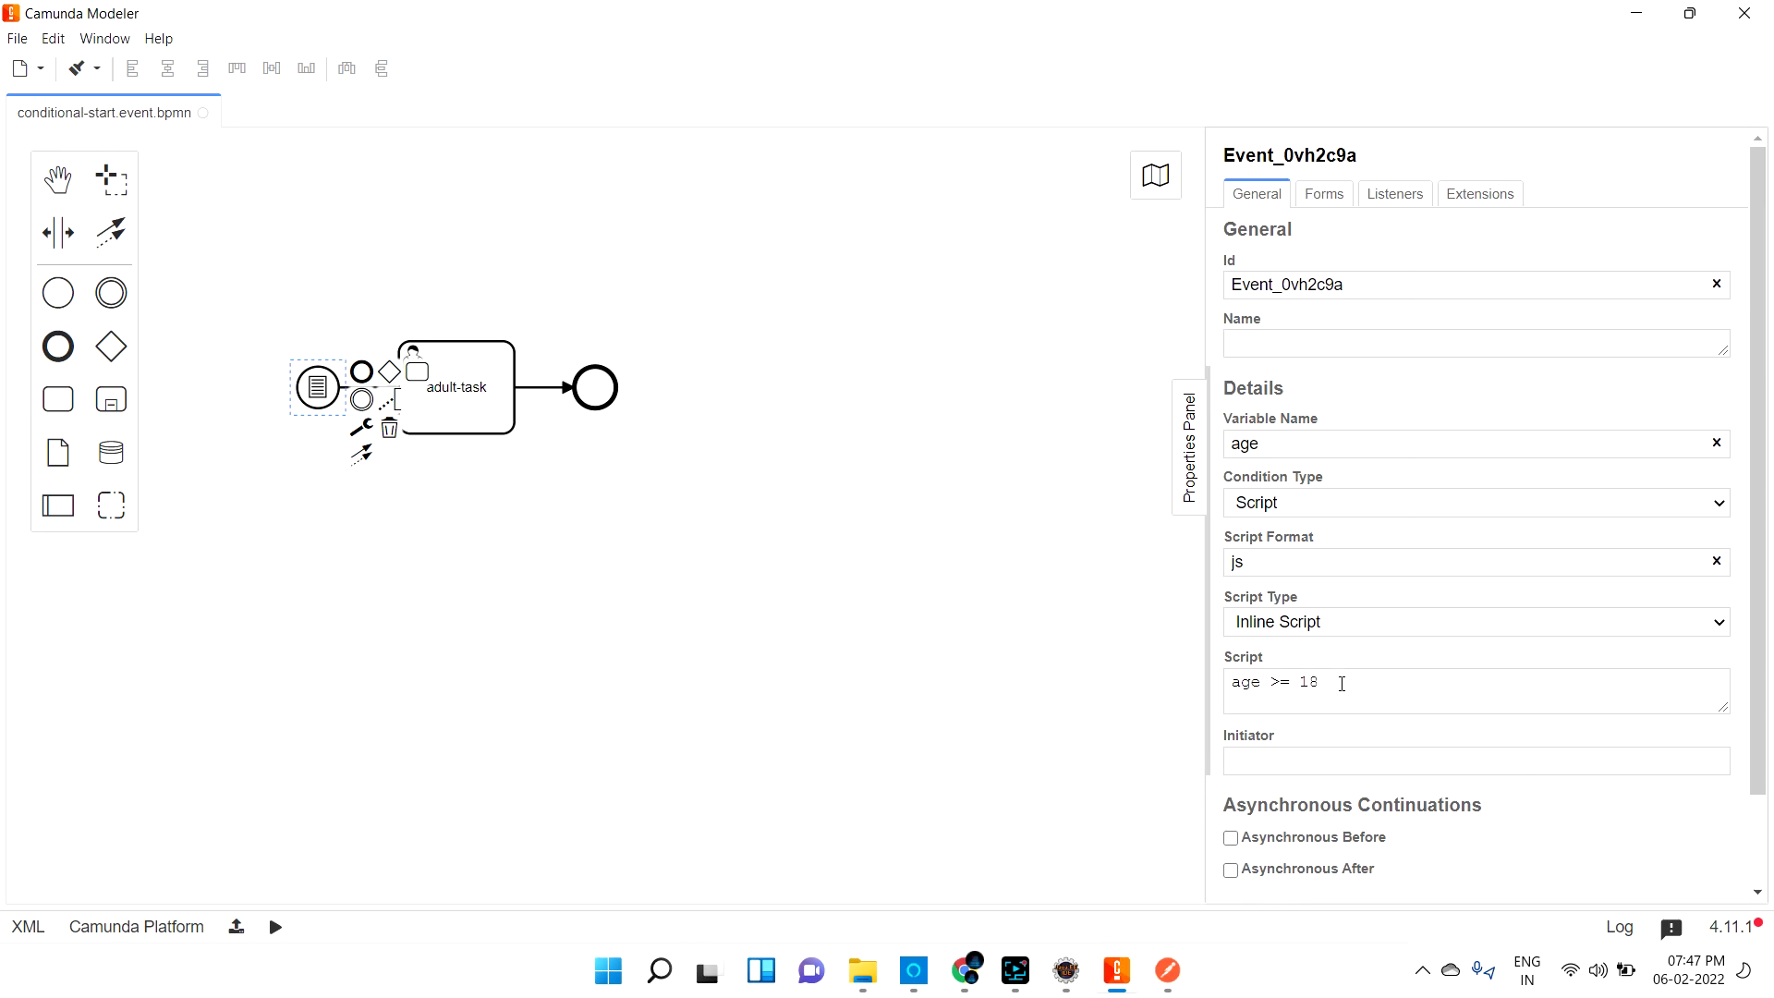
{"action": "left_click", "coordinate": [790, 296]}
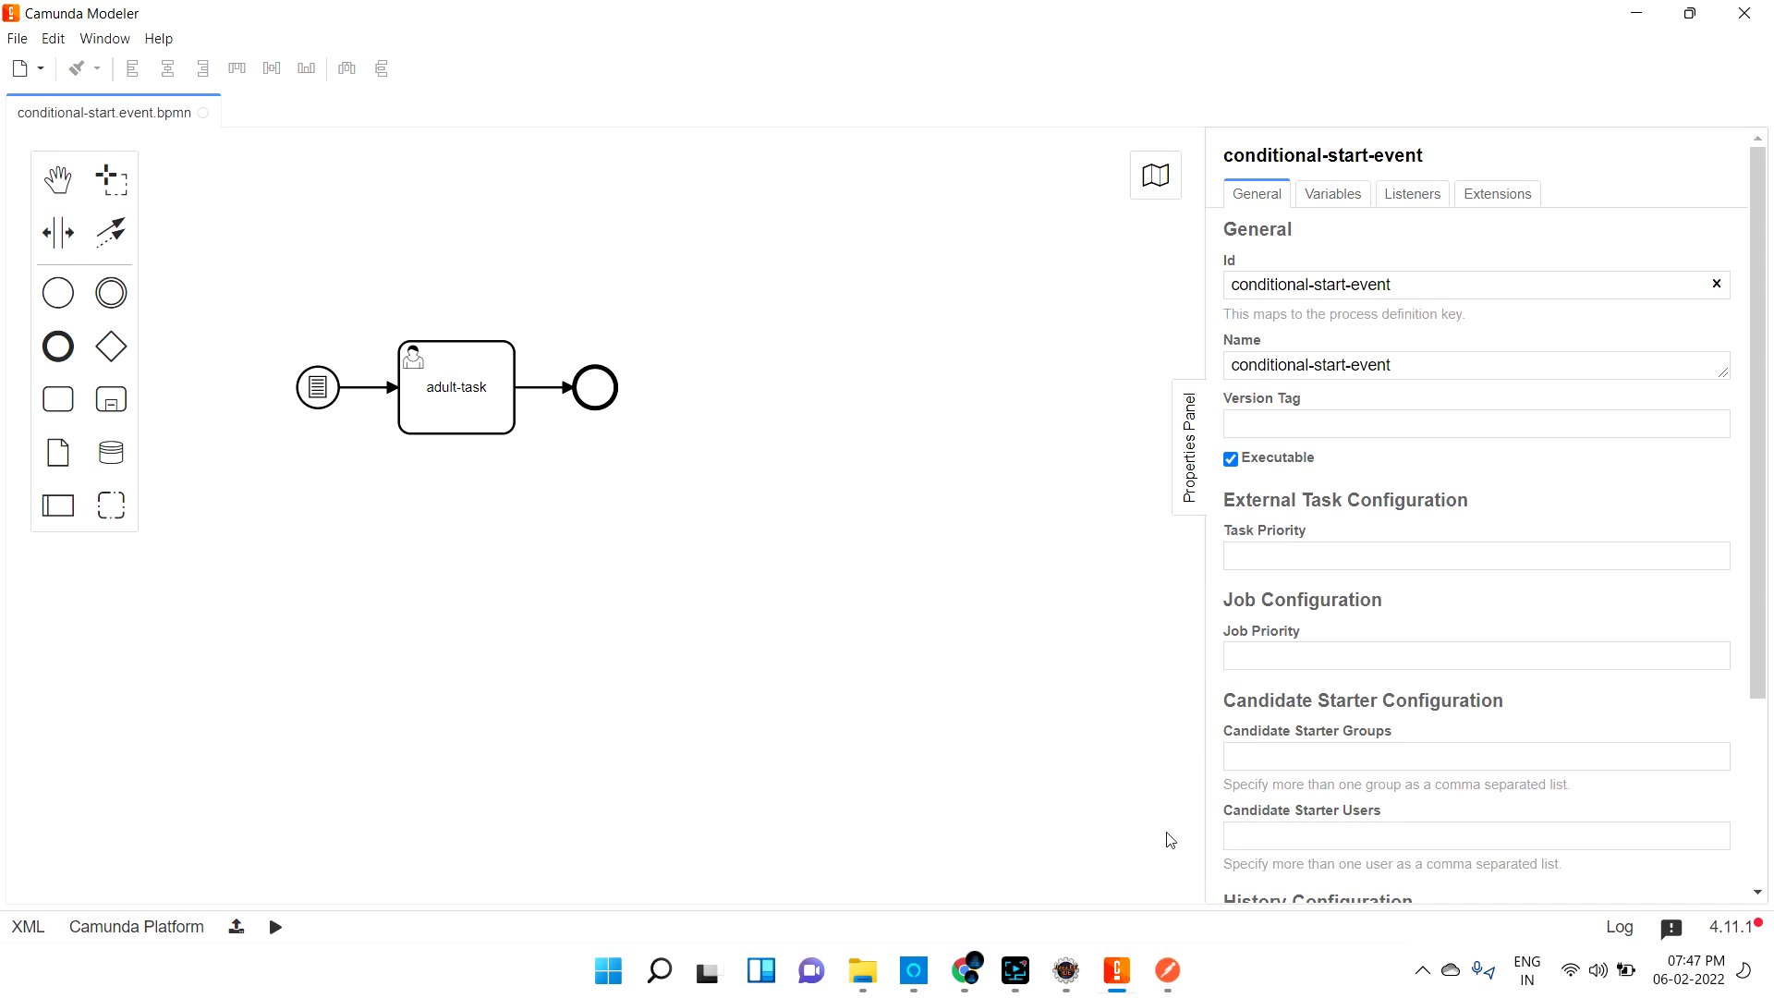
{"action": "left_click", "coordinate": [1065, 971]}
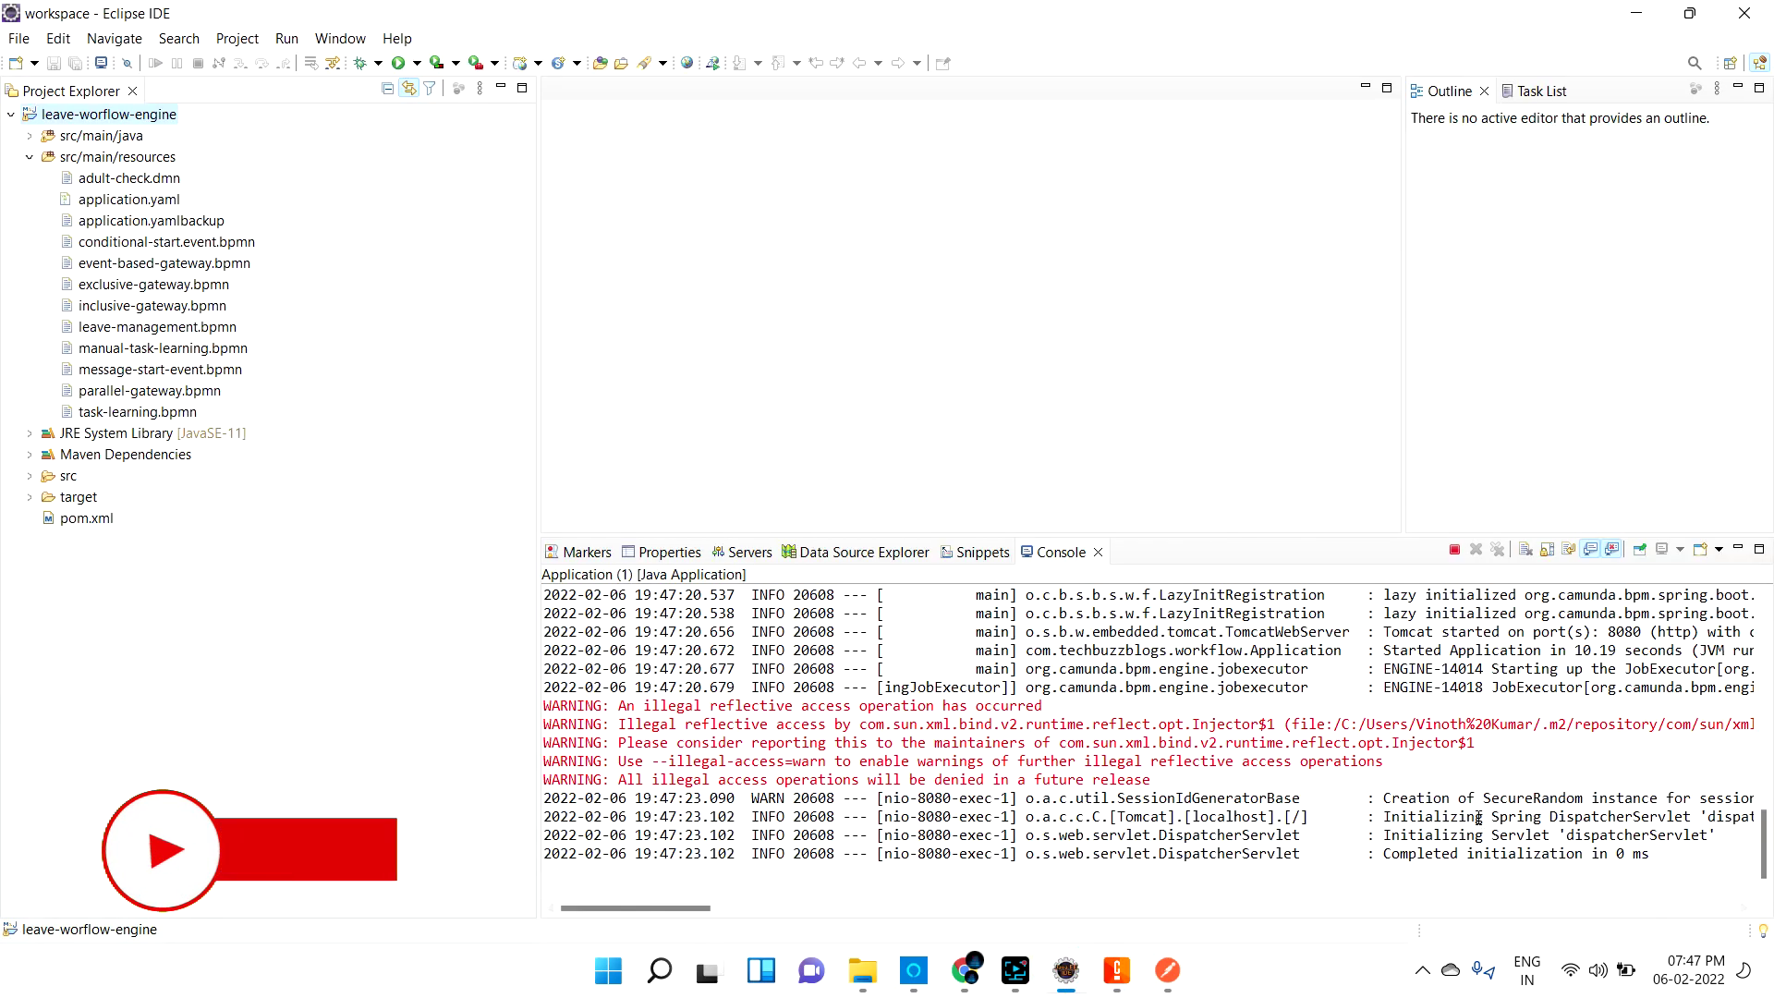
{"action": "left_click", "coordinate": [1525, 550]}
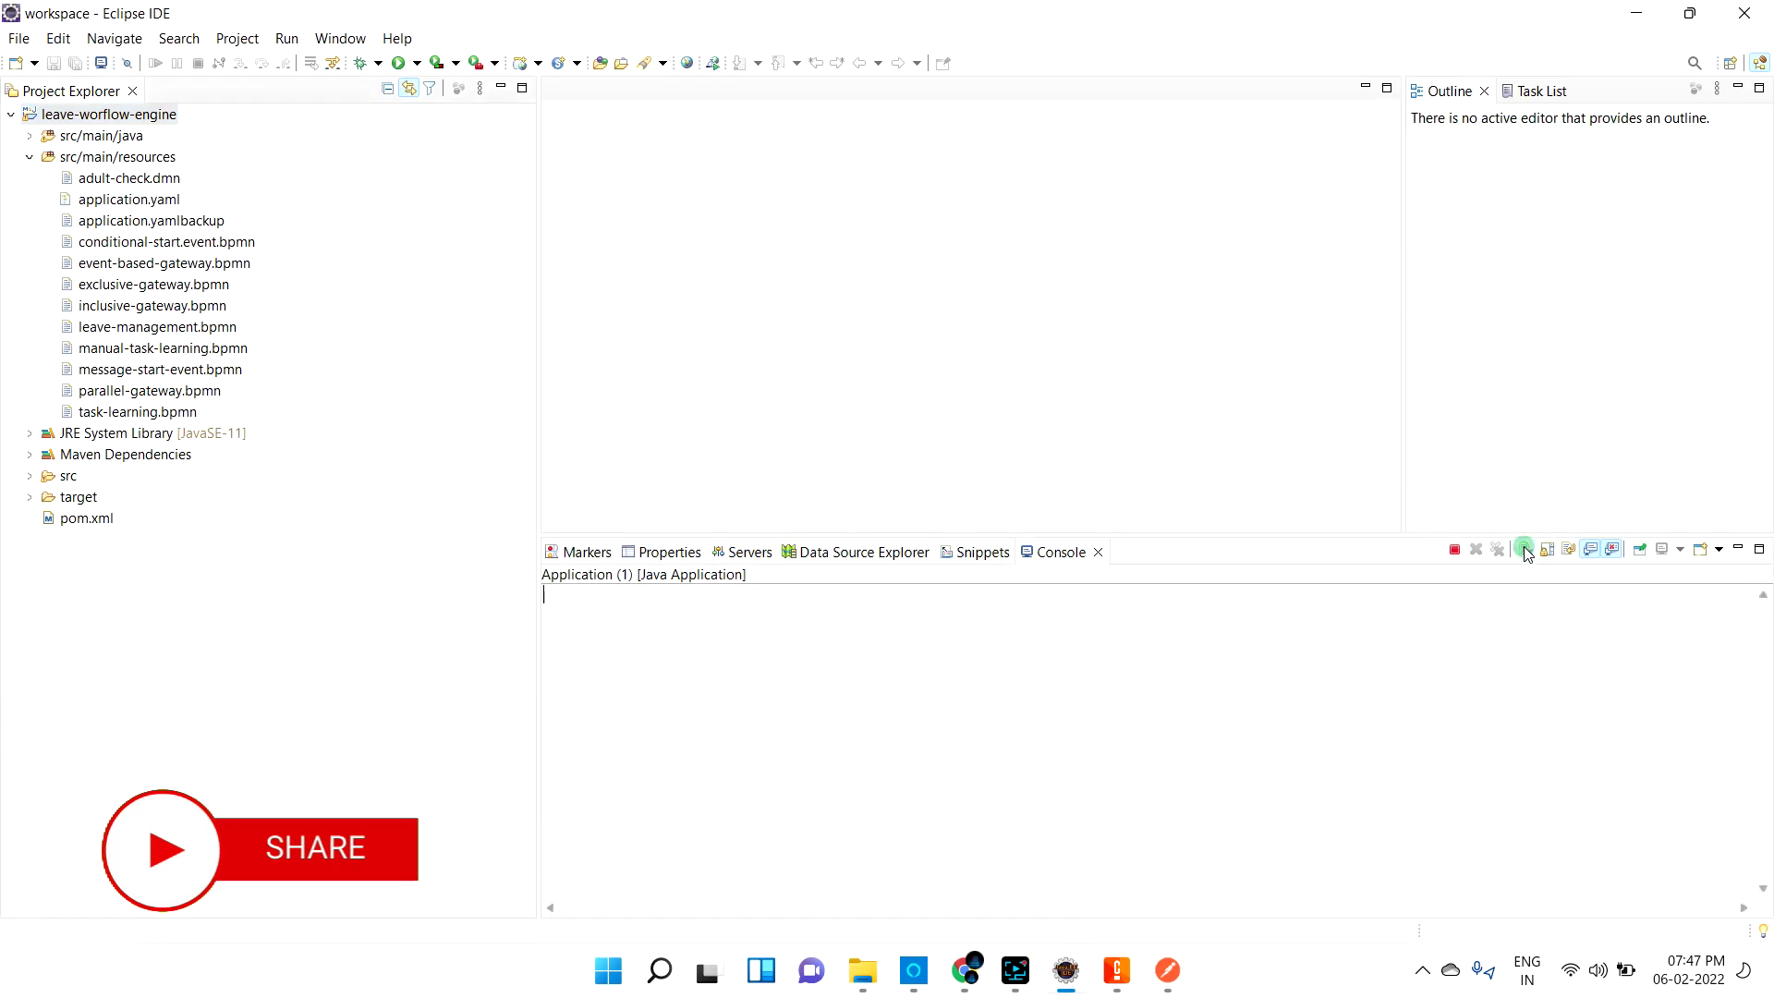
{"action": "left_click", "coordinate": [966, 971]}
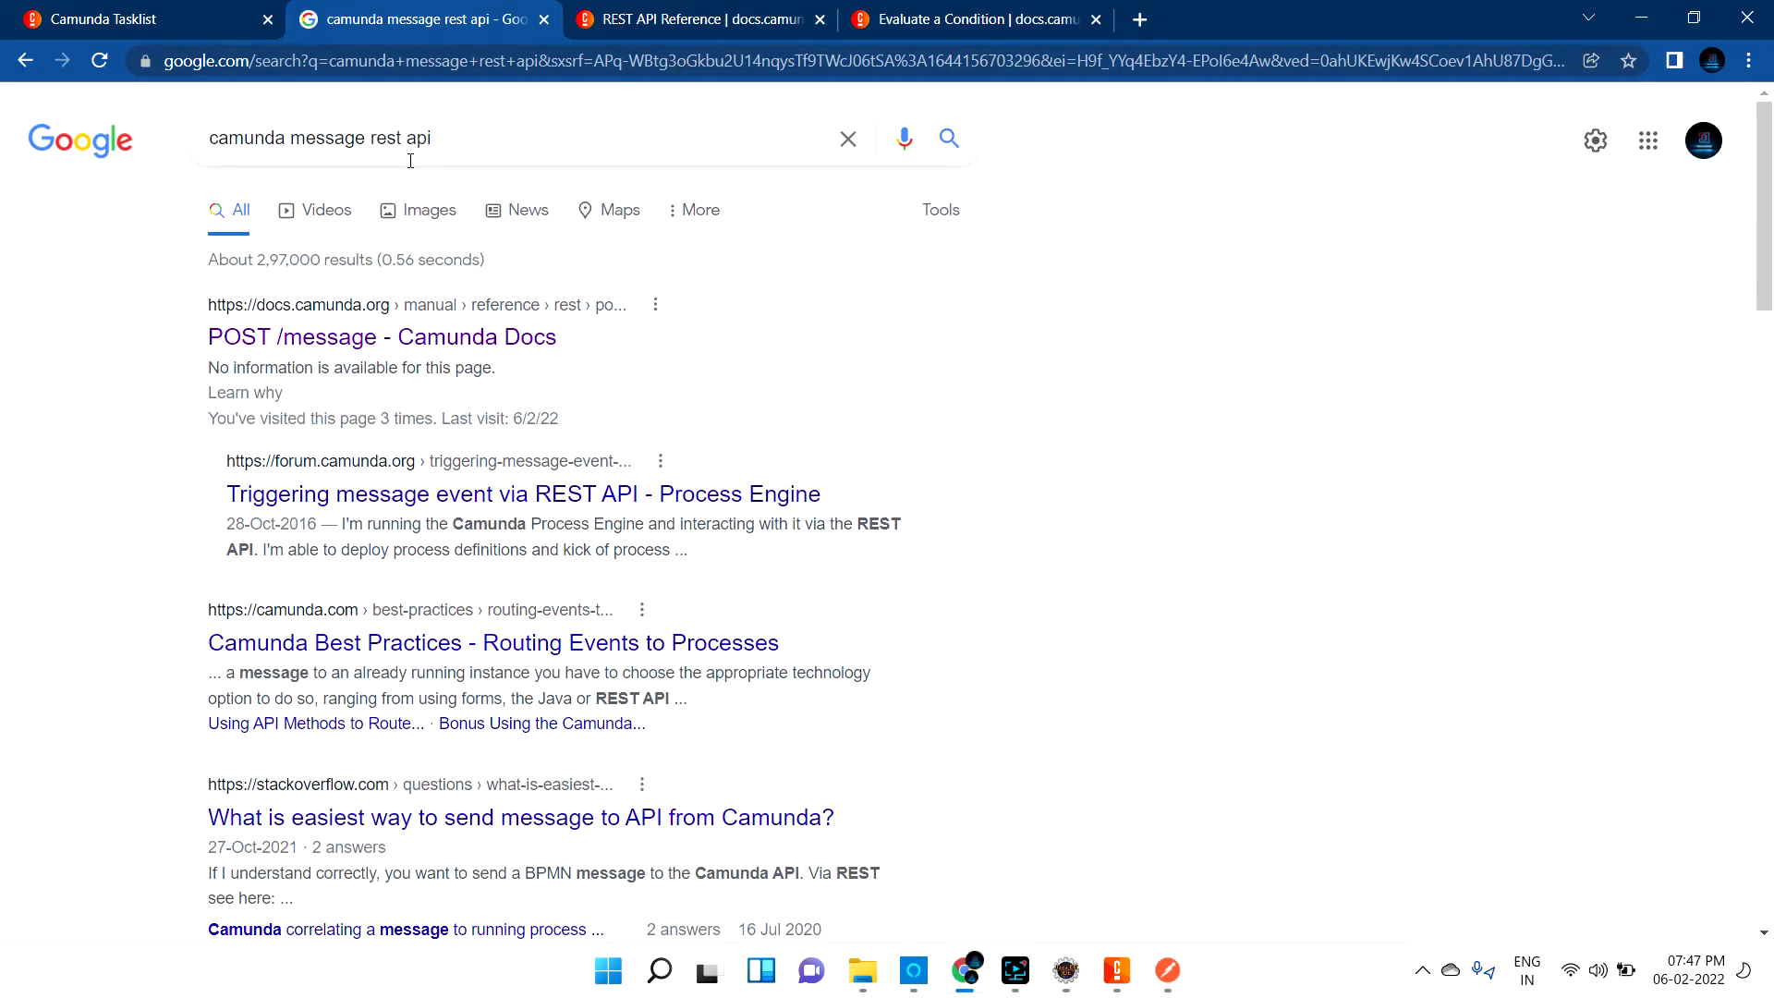
Replace the Google query with a search for 'camunda rest api'.
{"action": "left_click", "coordinate": [496, 138]}
{"action": "key", "text": "ctrl+a"}
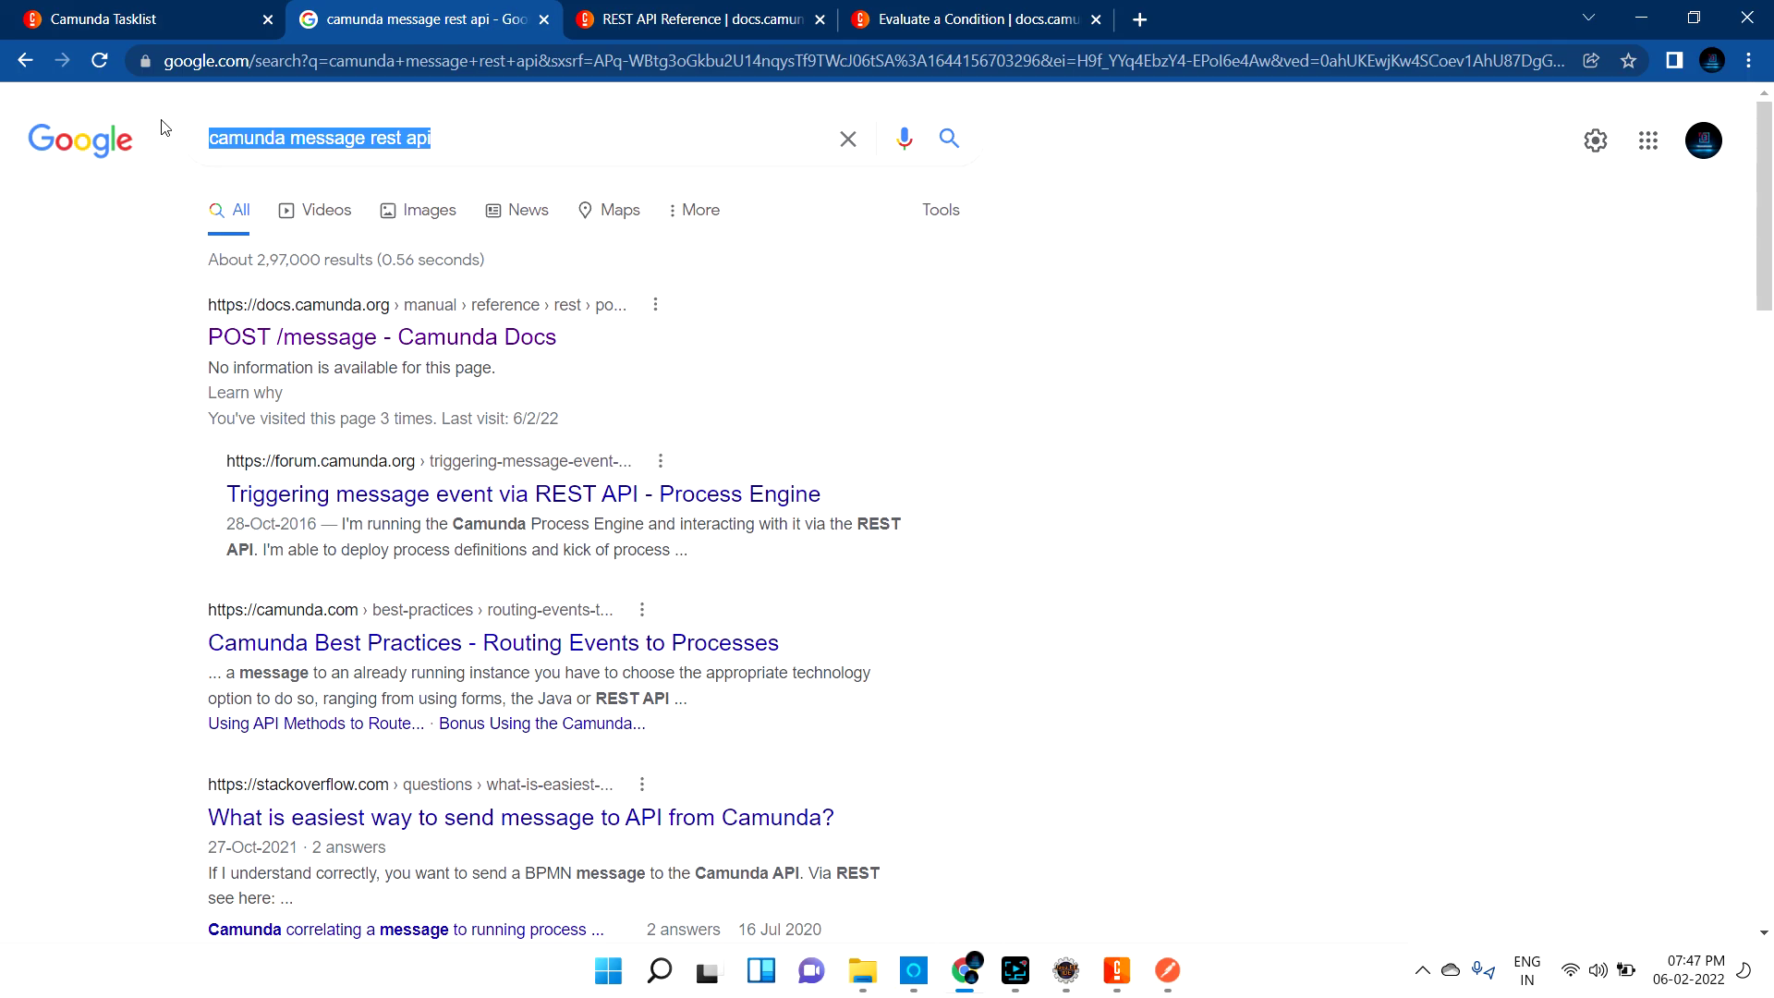
{"action": "type", "text": "camu"}
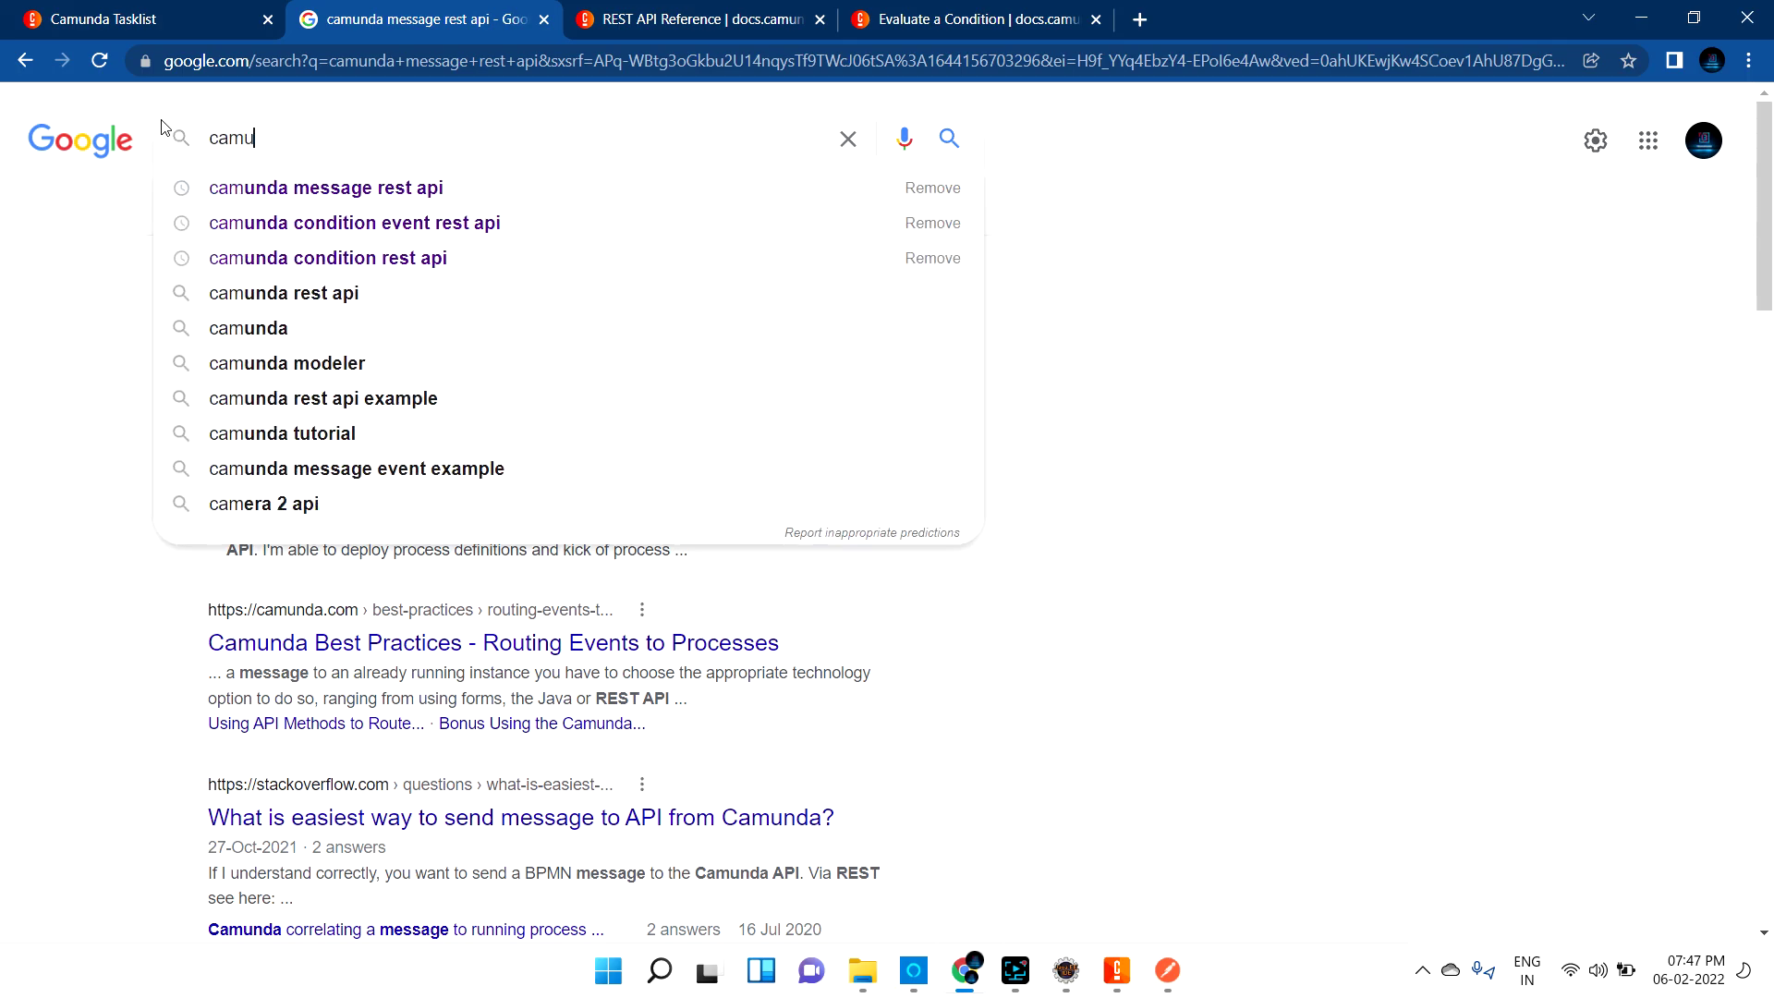
{"action": "type", "text": "nd rest api"}
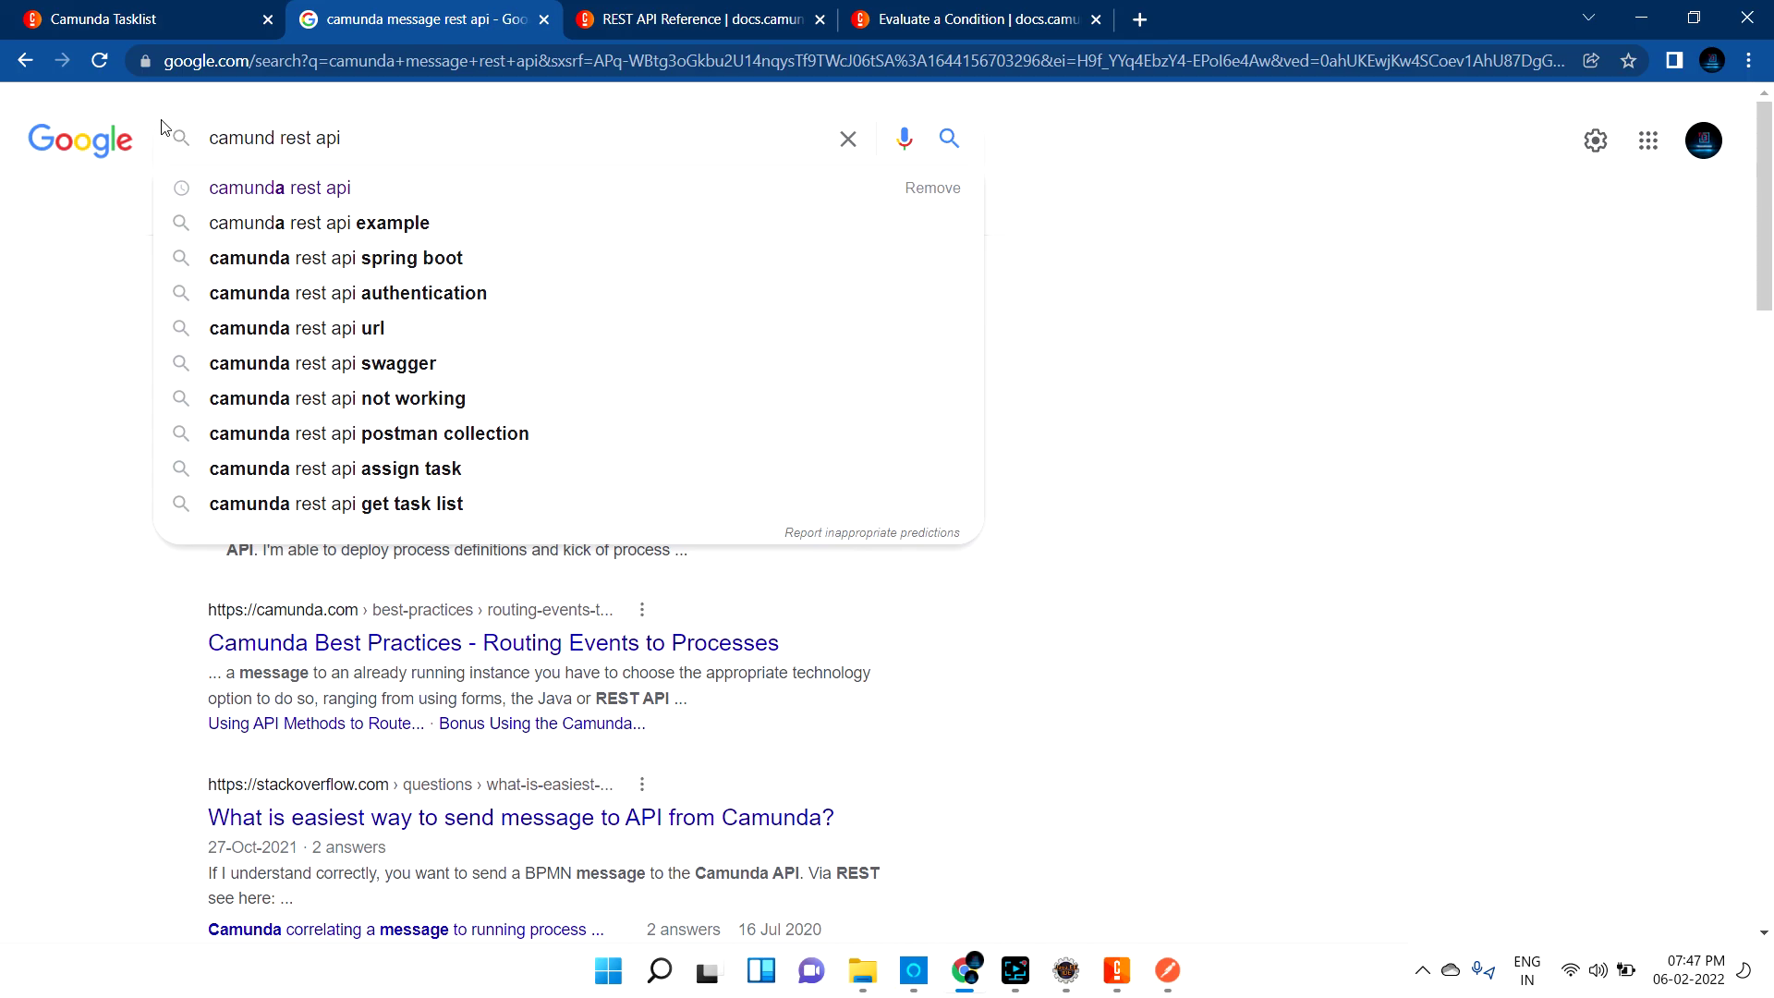
{"action": "key", "text": "Down"}
{"action": "key", "text": "Return"}
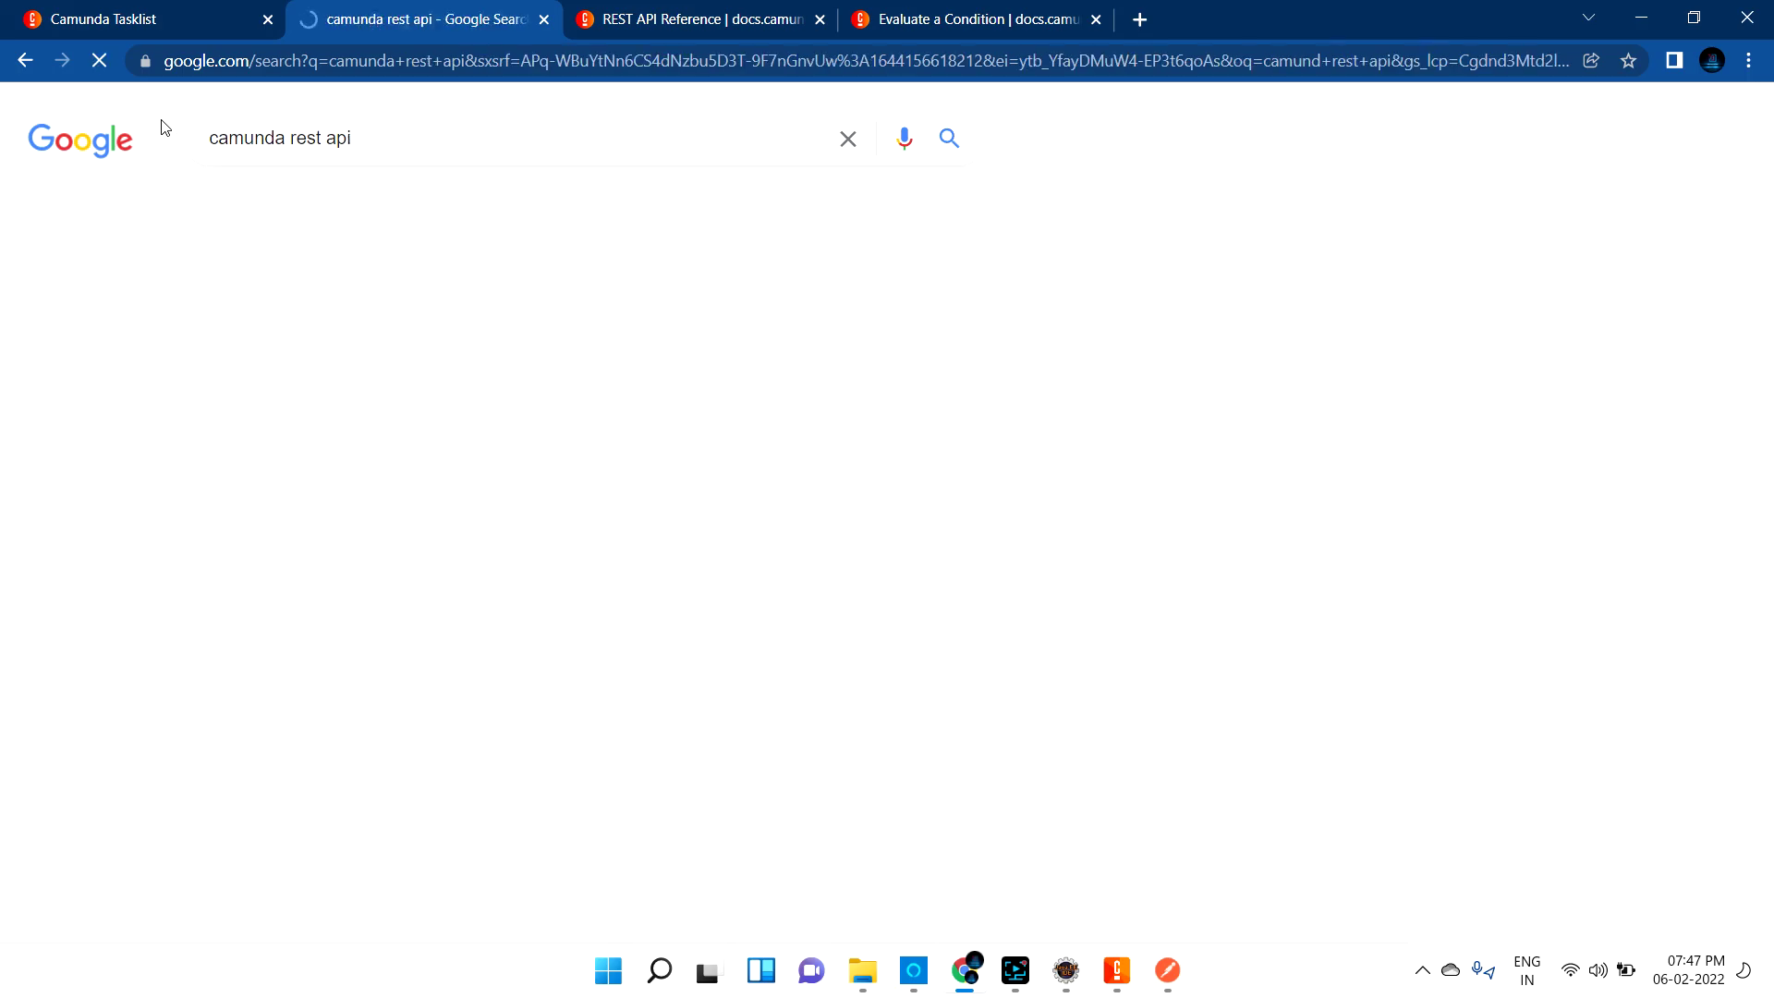
Open the Camunda REST API docs result and switch it to version 7.16.
{"action": "middle_click", "coordinate": [438, 334]}
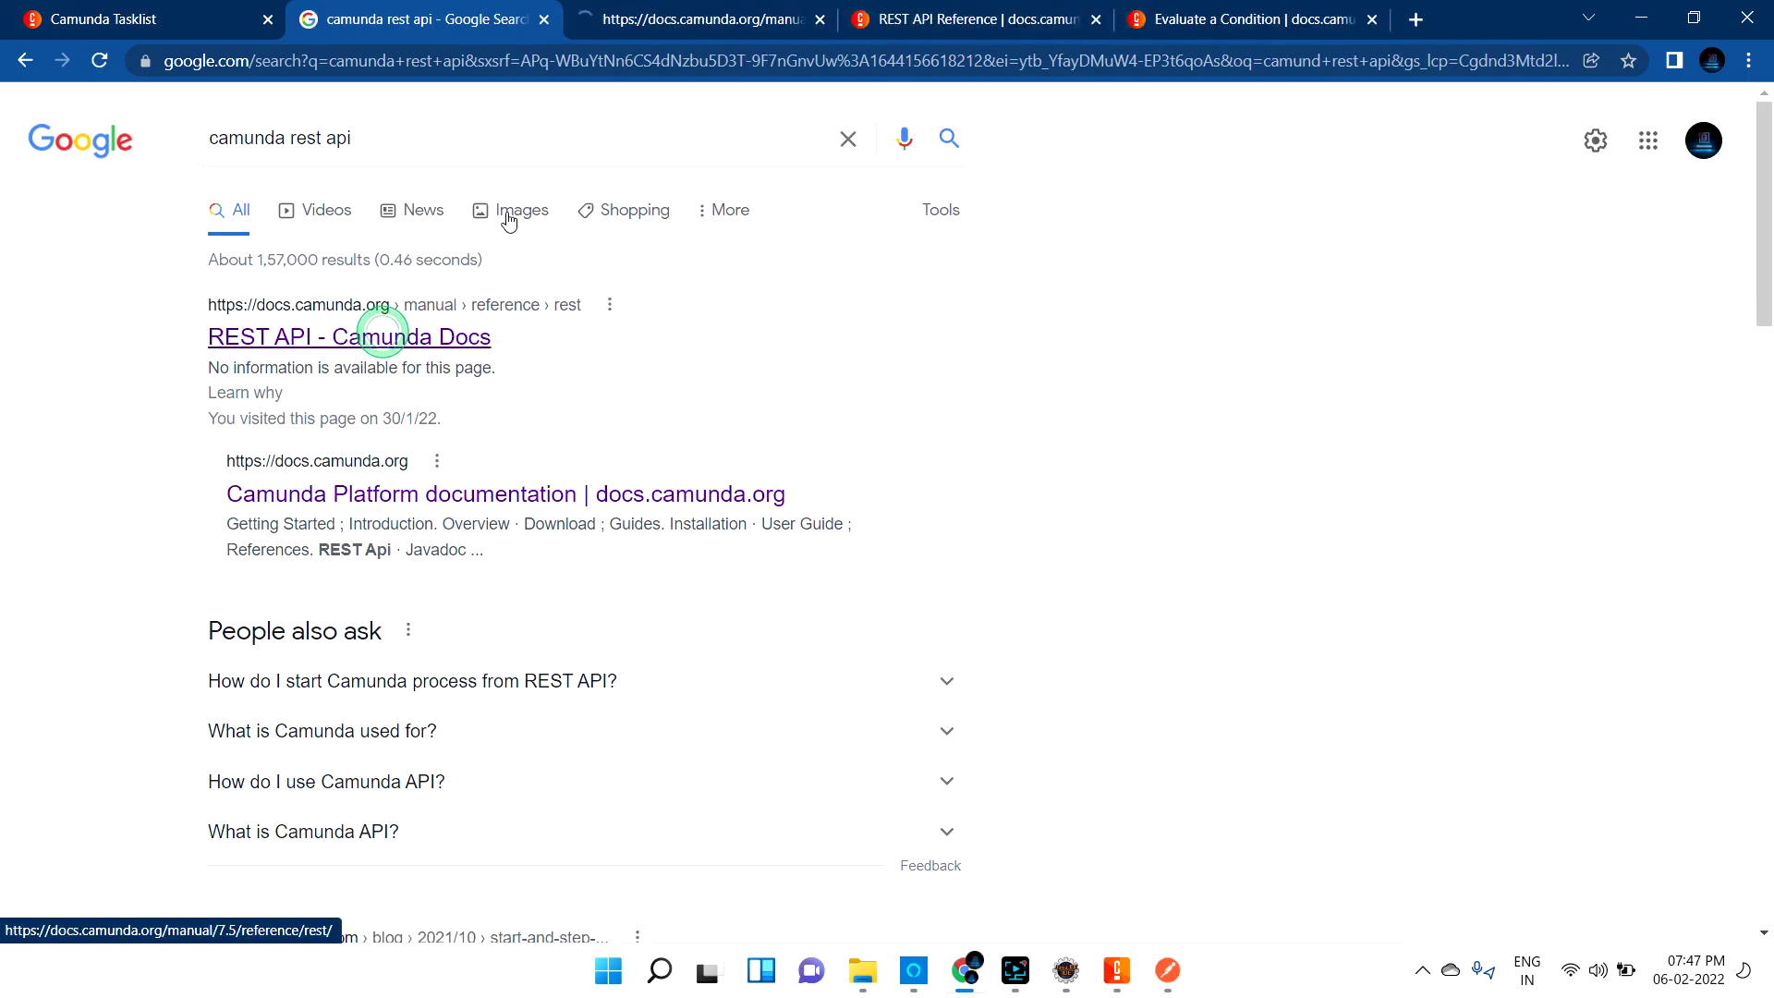
{"action": "left_click", "coordinate": [716, 20]}
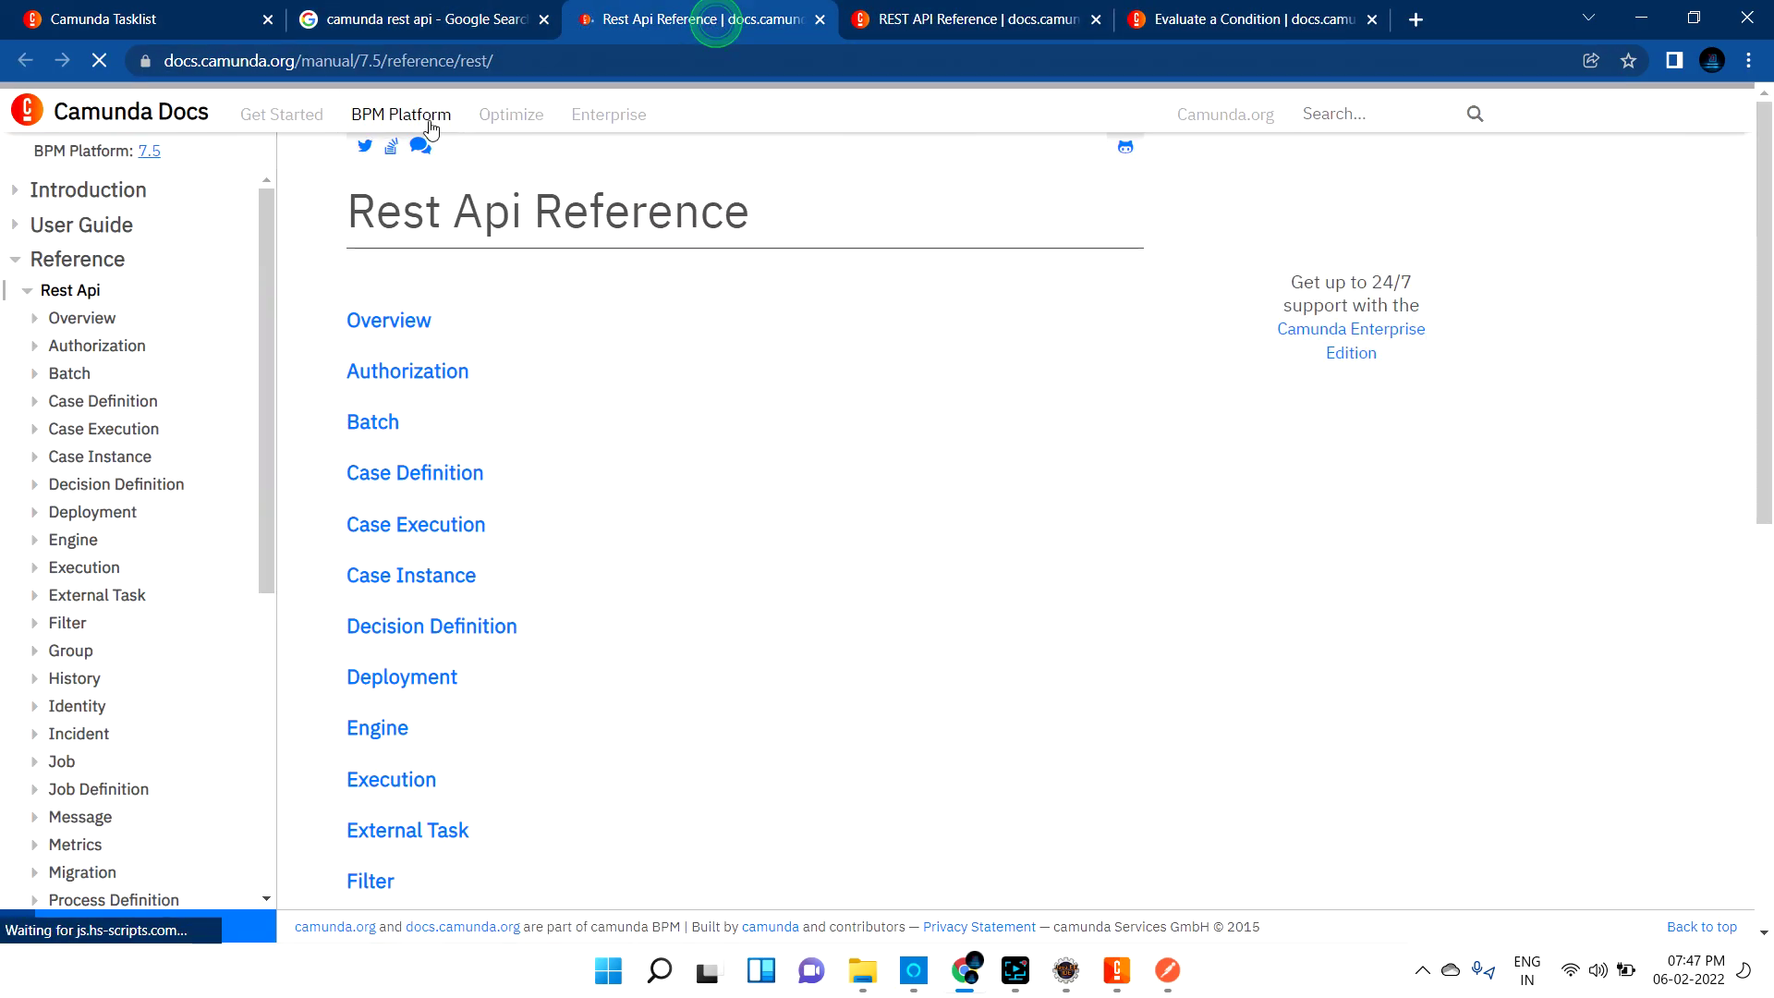
{"action": "left_click", "coordinate": [376, 61]}
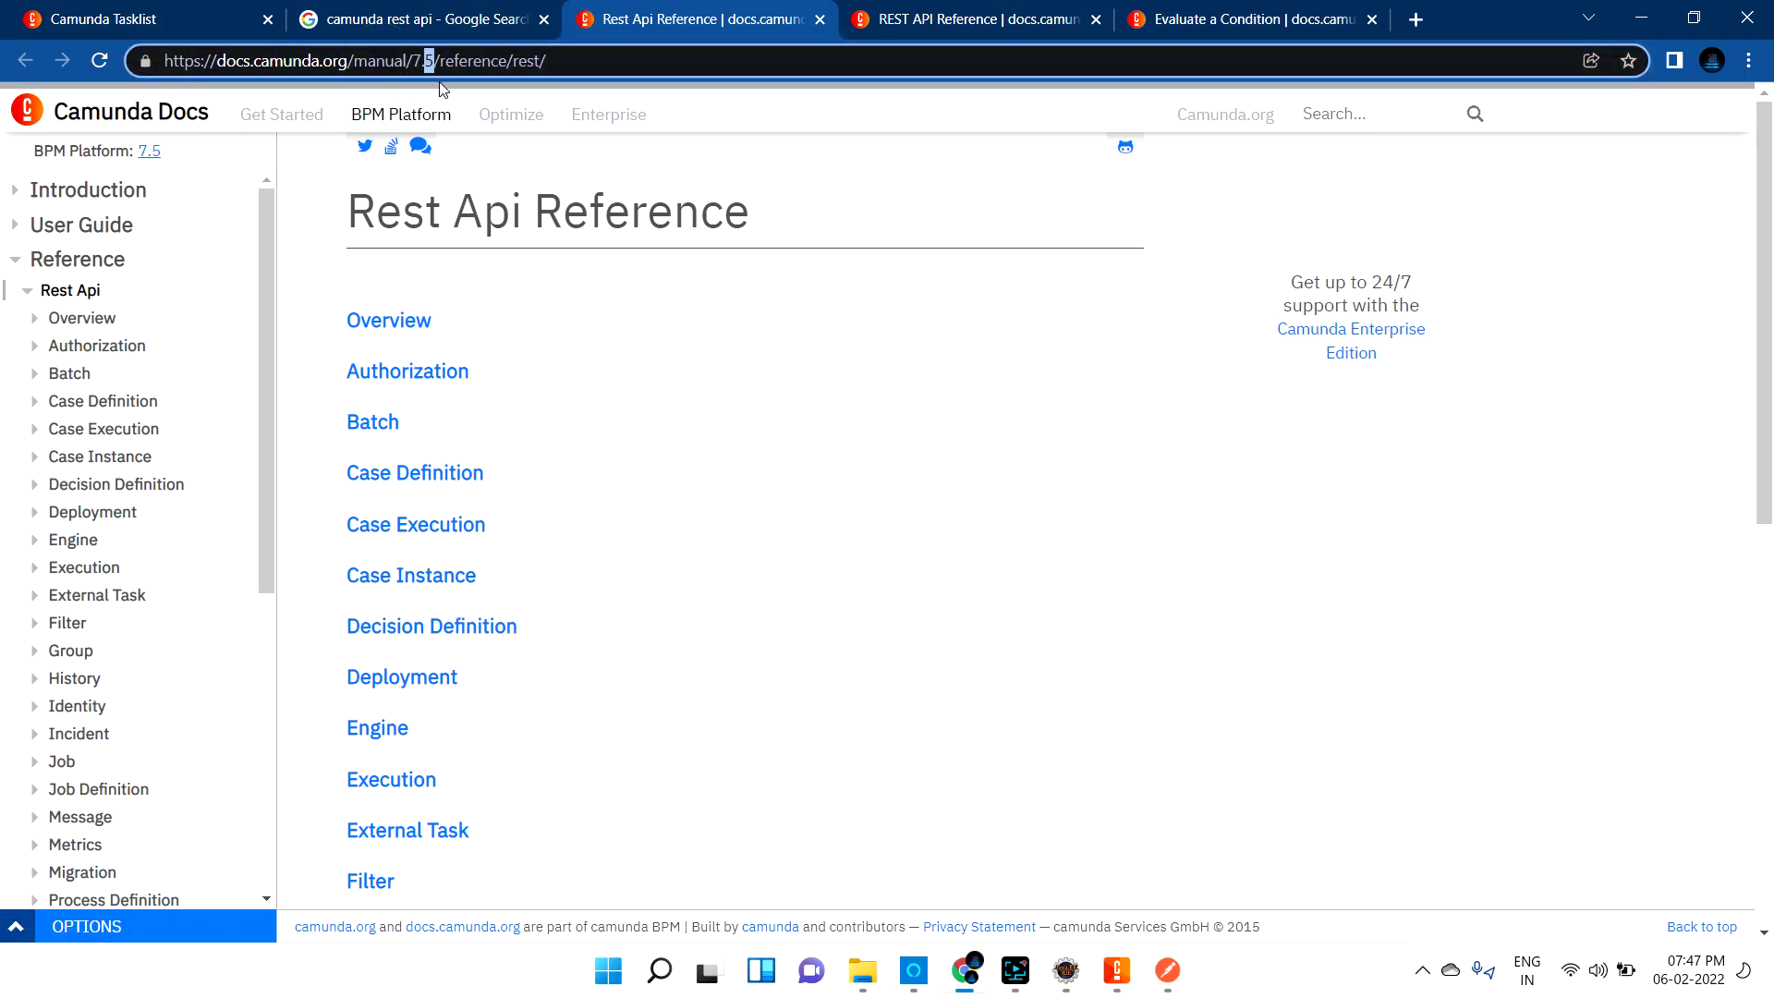
{"action": "type", "text": "16"}
{"action": "key", "text": "Return"}
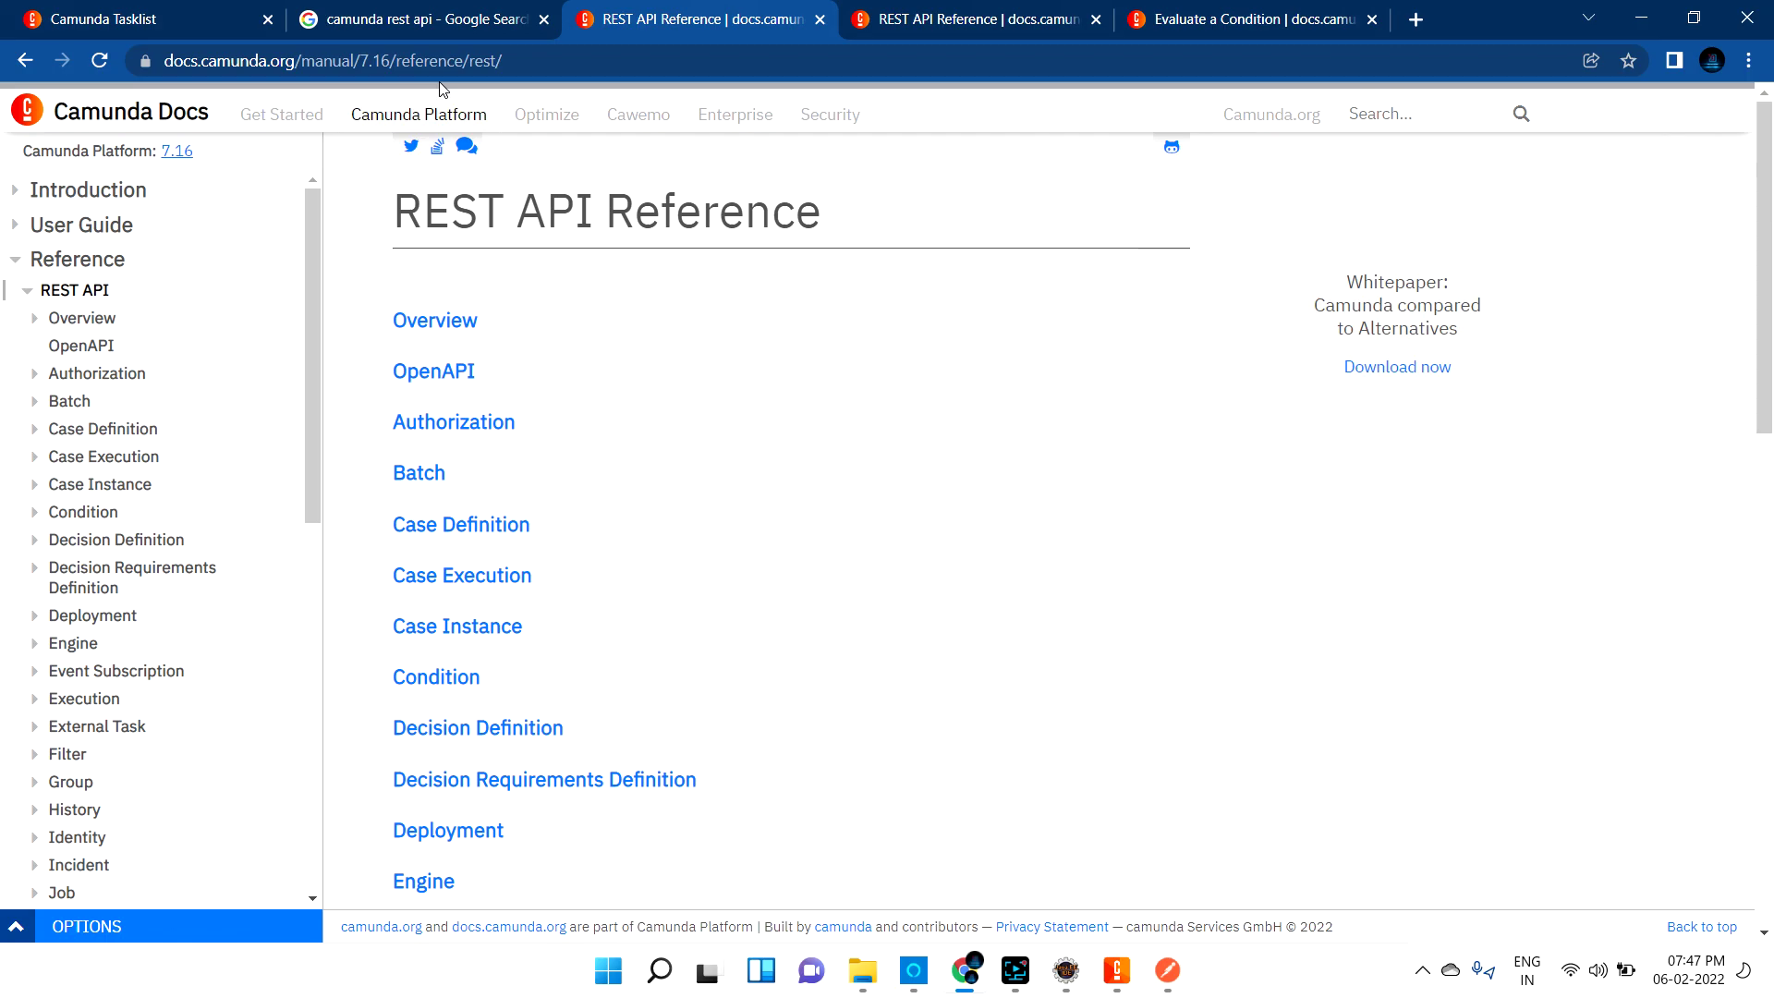
Open Condition > Evaluate a Condition and select the /condition endpoint path.
{"action": "left_click", "coordinate": [37, 515]}
{"action": "left_click", "coordinate": [90, 545]}
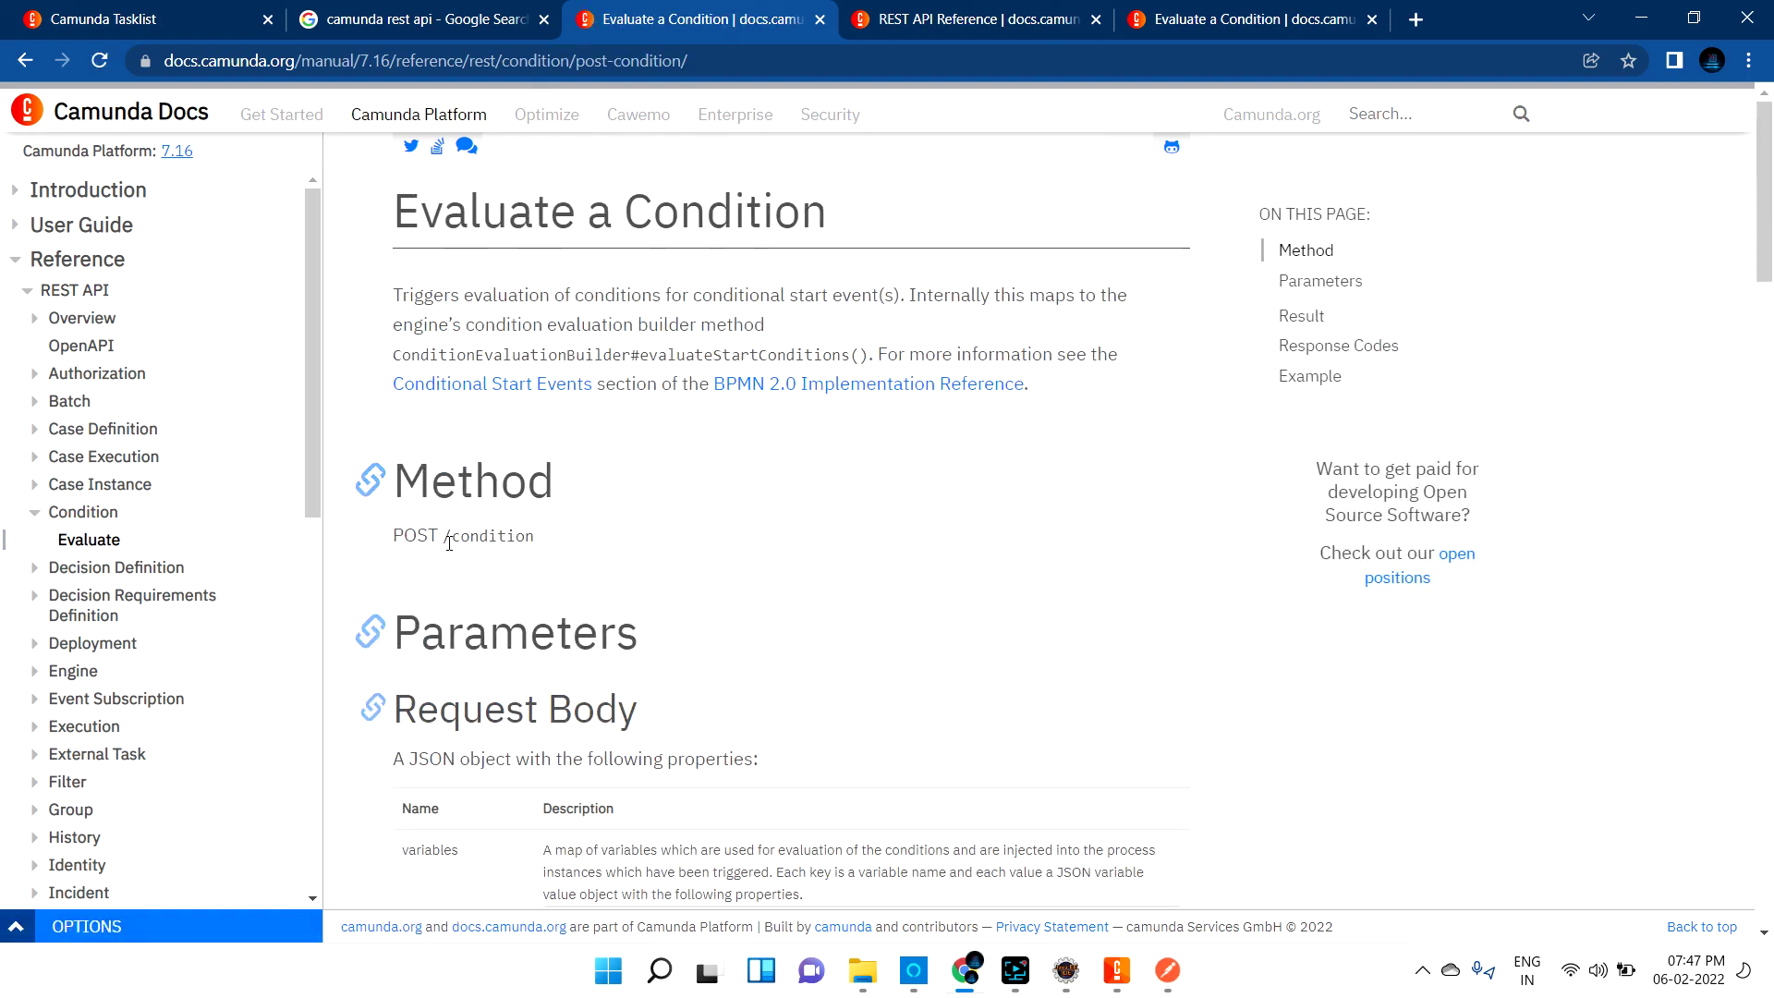
{"action": "left_click_drag", "start_coordinate": [447, 537], "coordinate": [589, 536]}
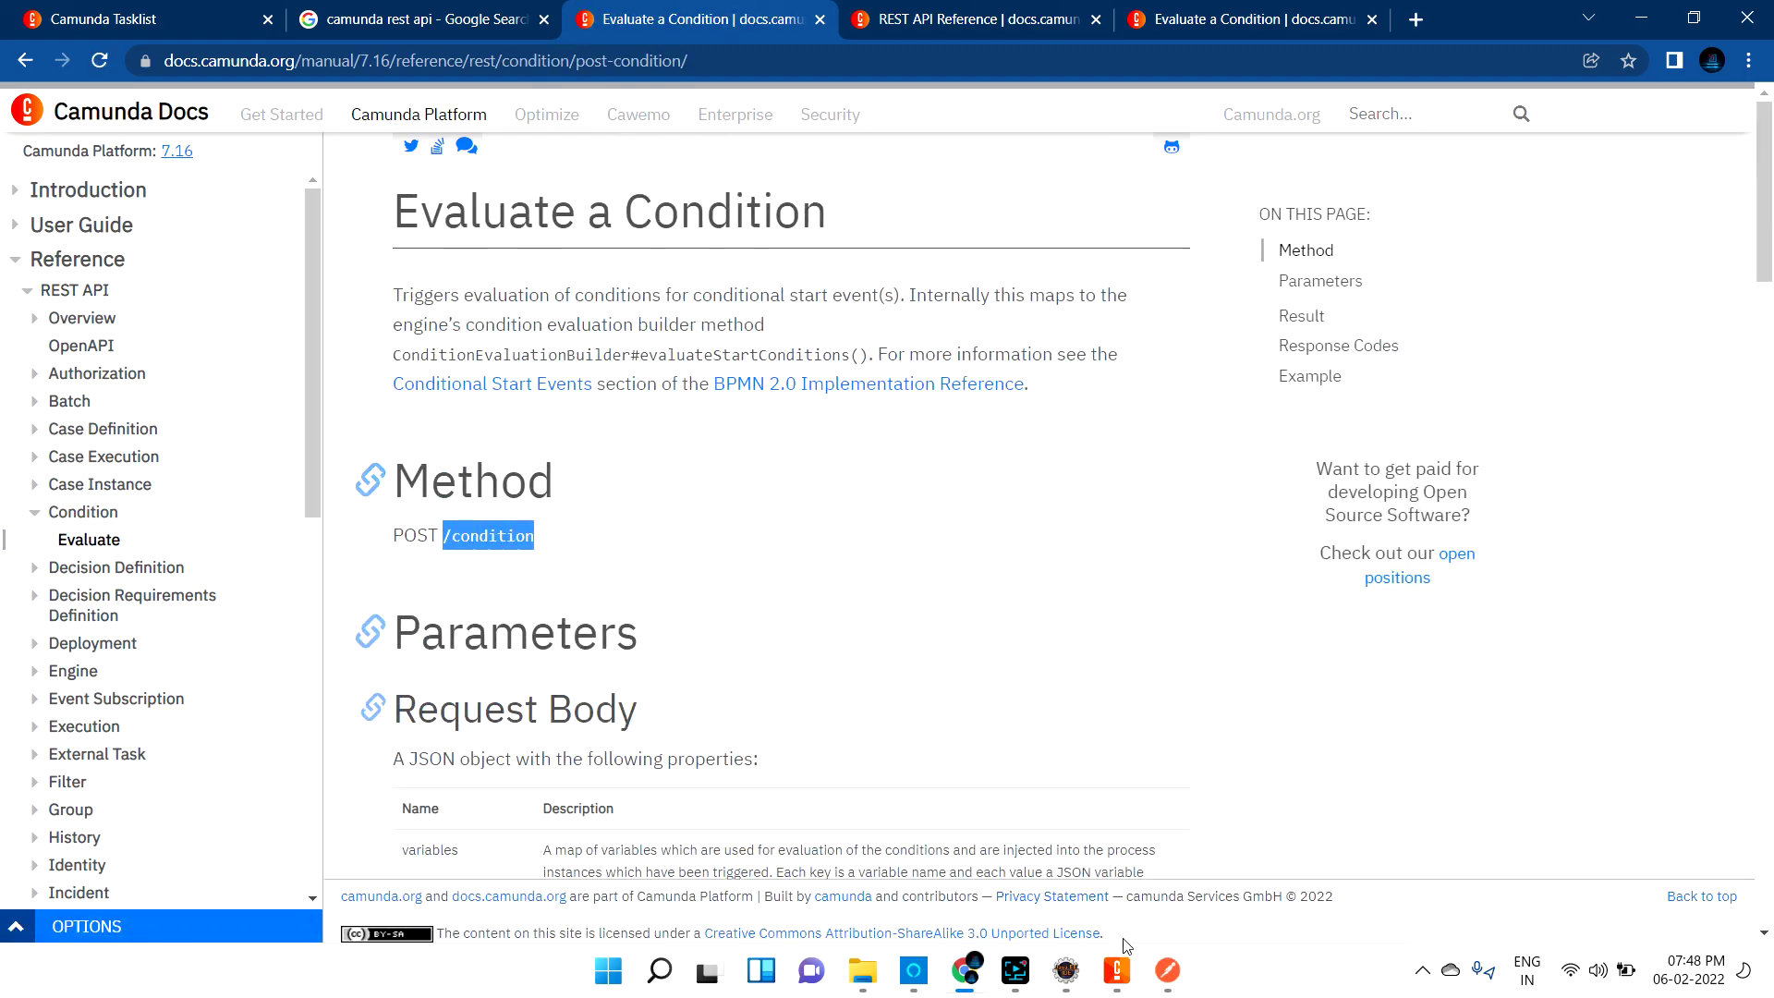
{"action": "left_click", "coordinate": [1169, 985]}
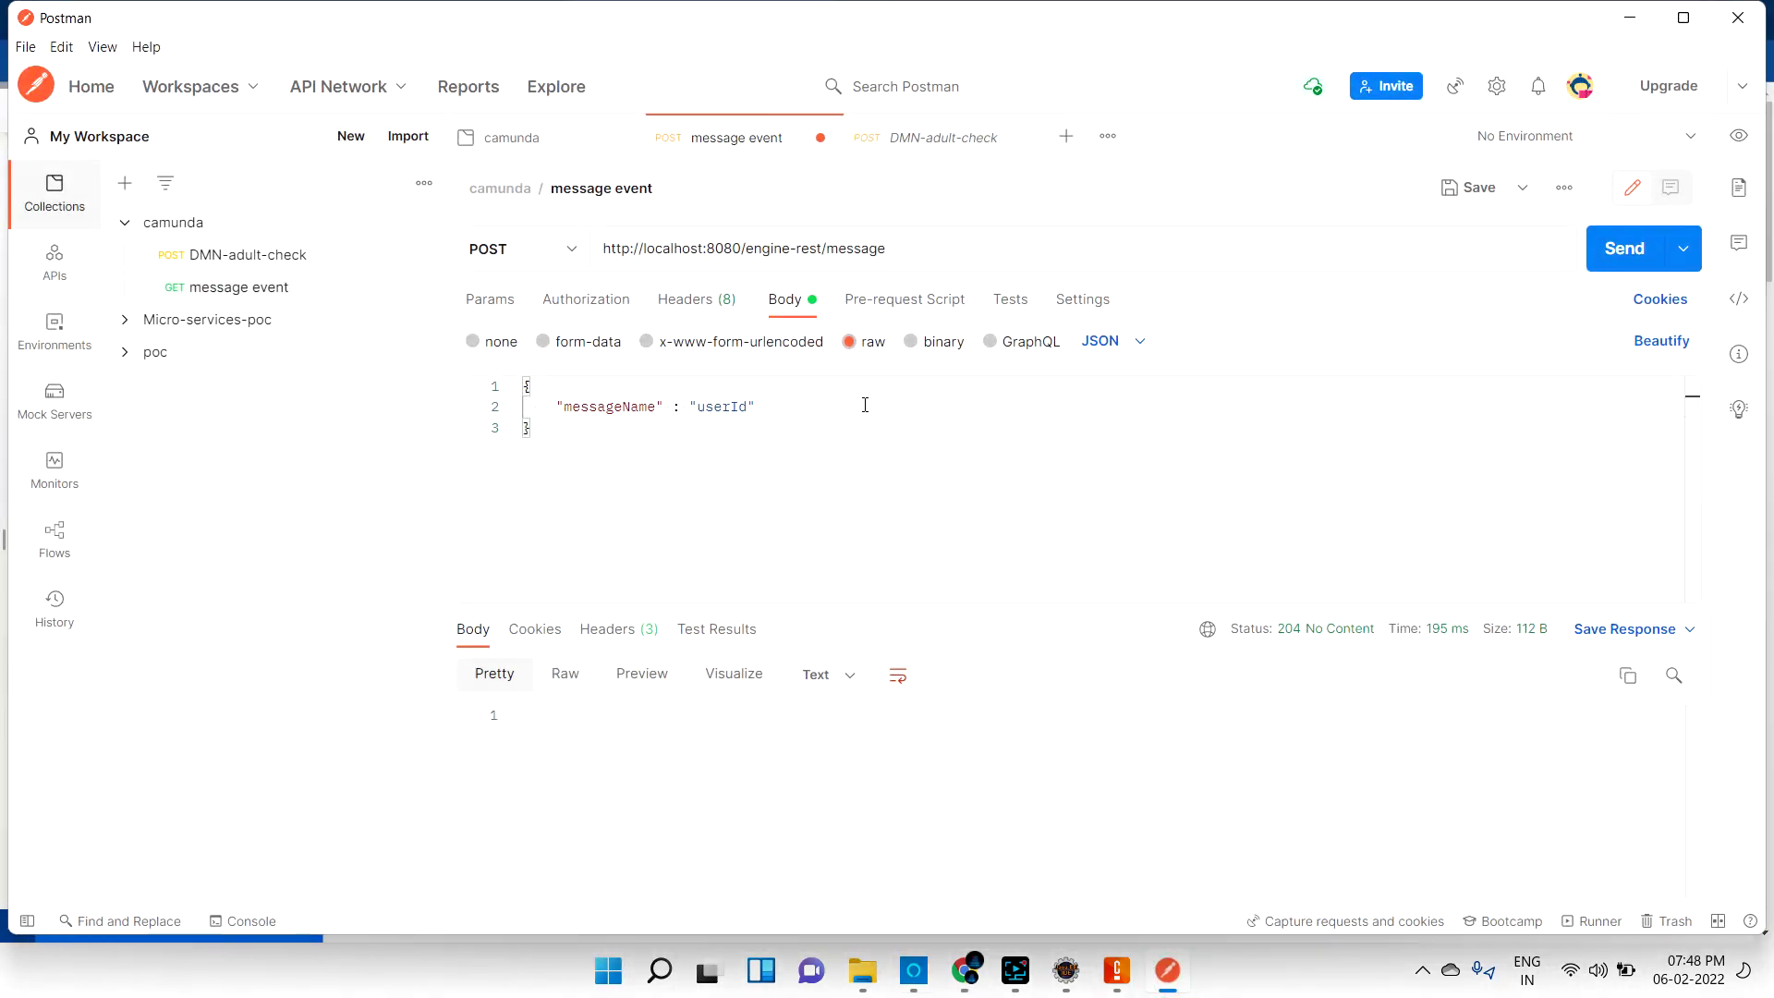
Select 'message' in the request URL and save the message event request.
{"action": "double_click", "coordinate": [856, 247]}
{"action": "left_click", "coordinate": [794, 383]}
{"action": "double_click", "coordinate": [854, 249]}
{"action": "mouse_move", "coordinate": [423, 292]}
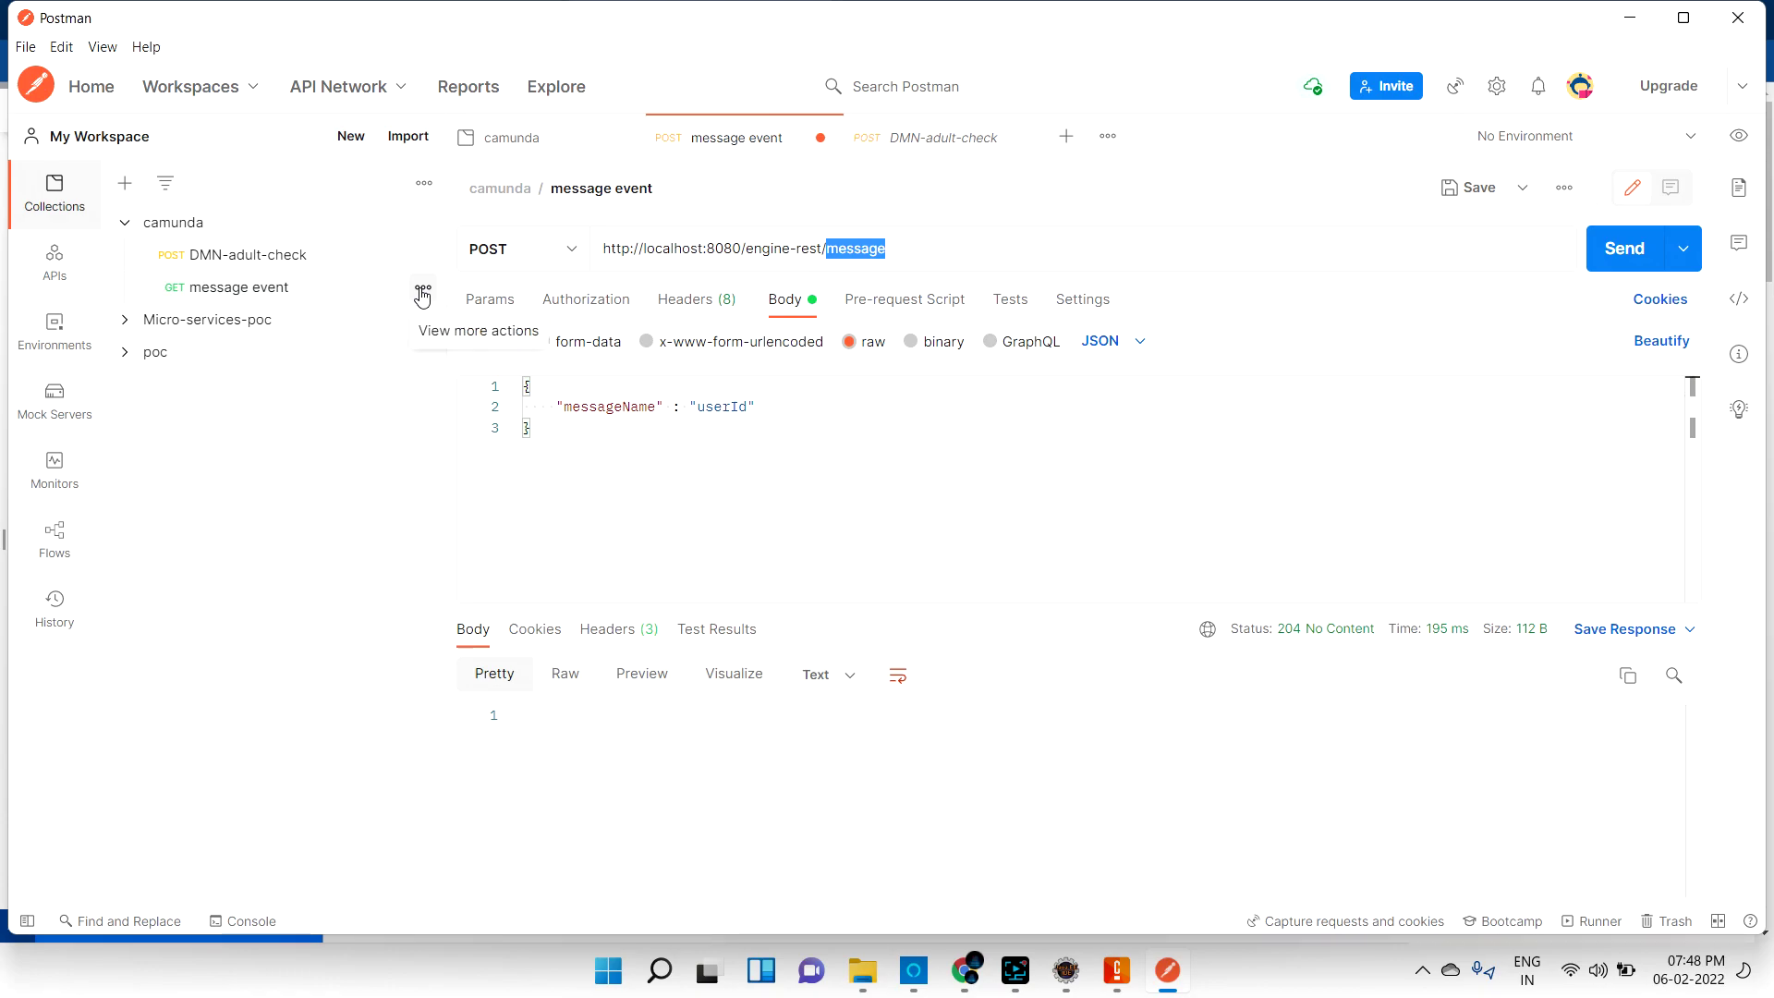
{"action": "left_click", "coordinate": [1474, 188]}
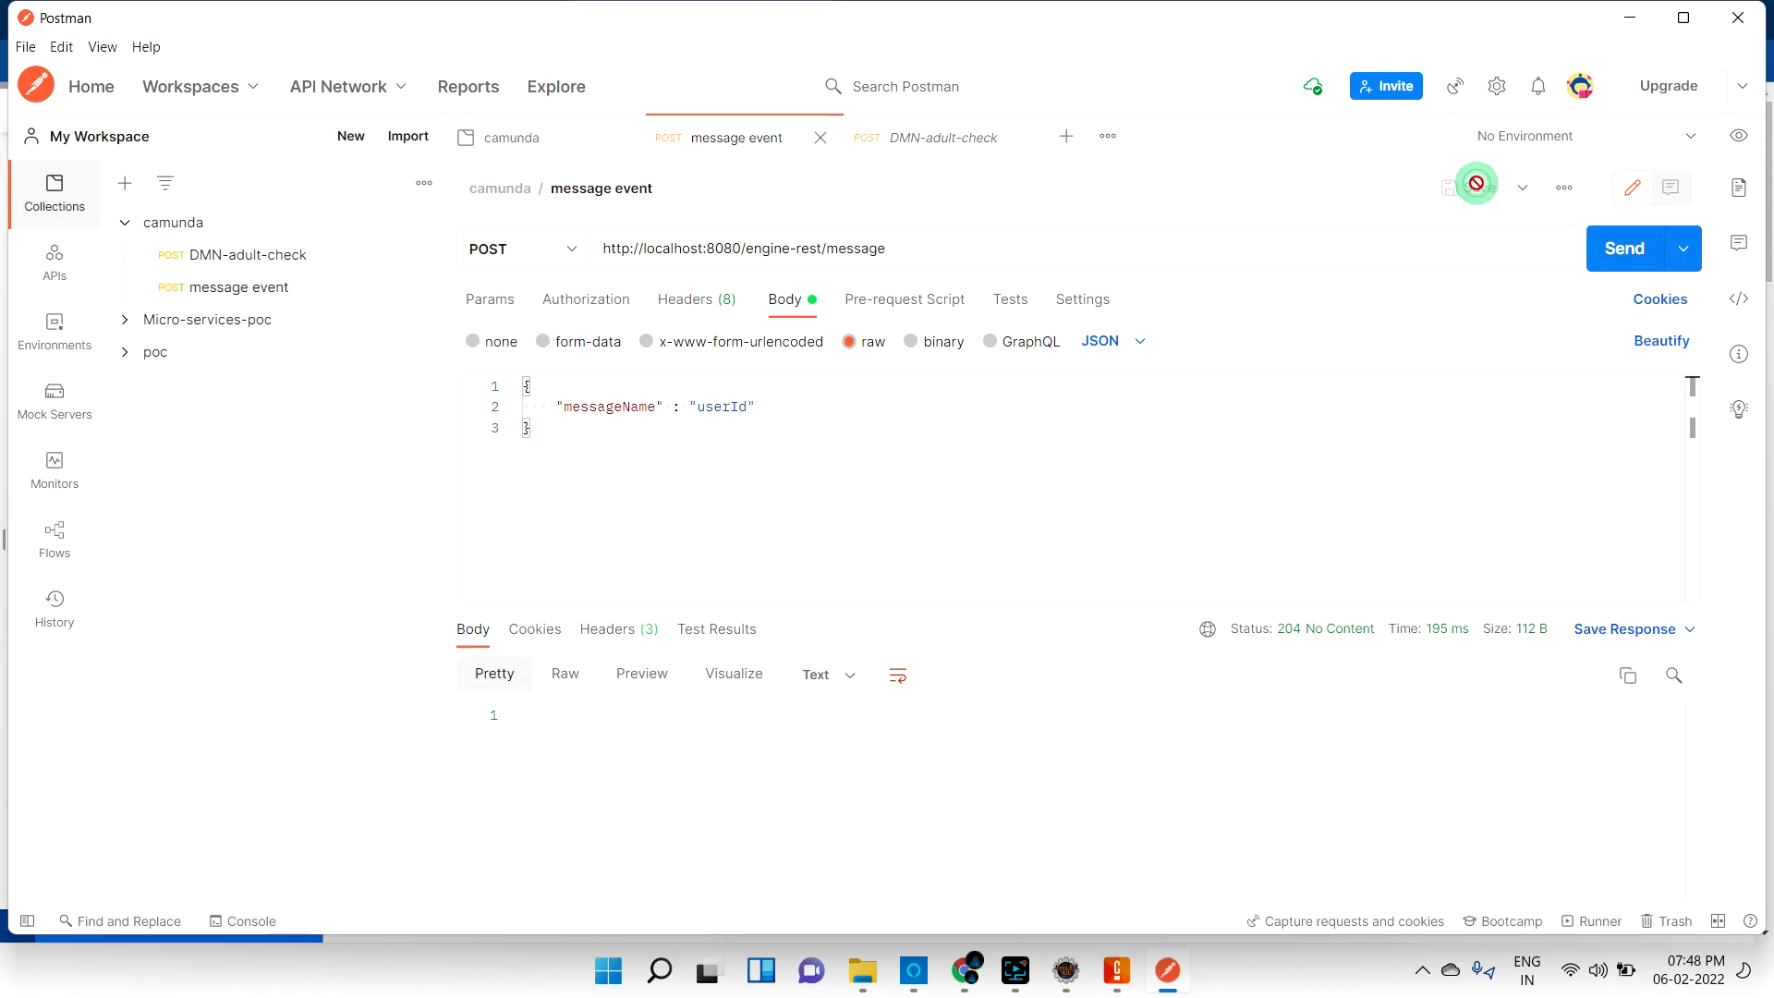
Duplicate the message event request as 'condition start event' and select 'message' in its URL.
{"action": "left_click", "coordinate": [411, 292]}
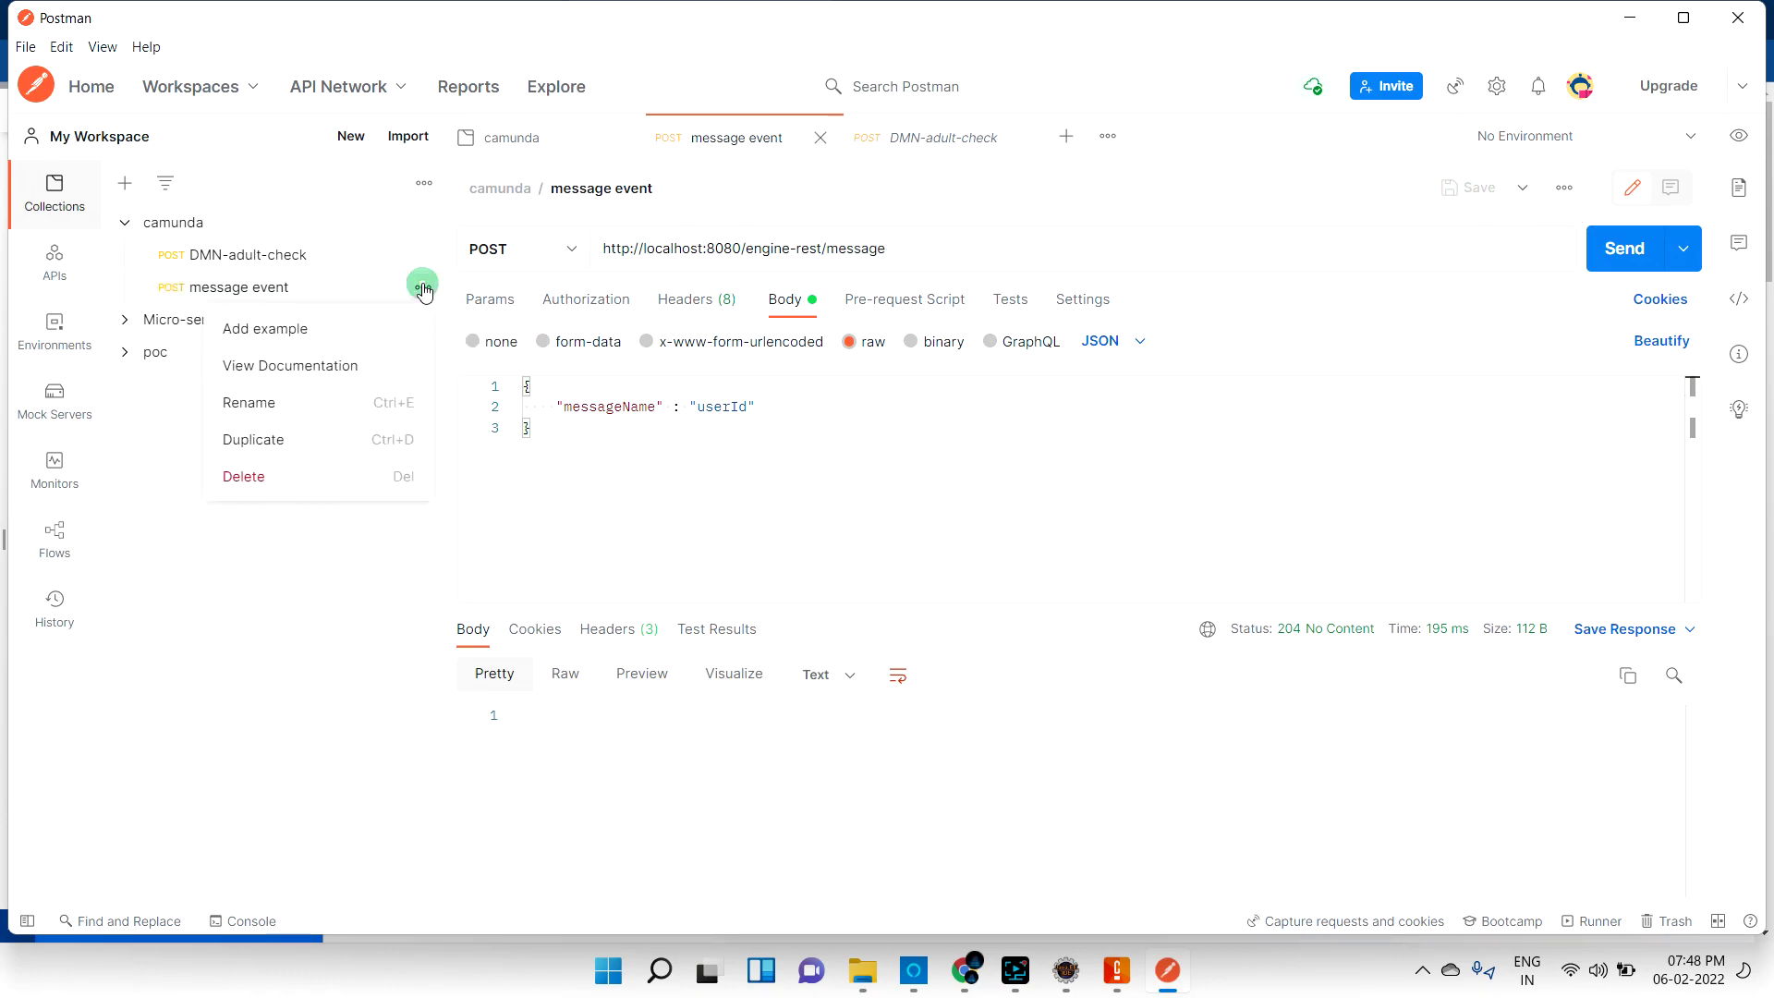
{"action": "left_click", "coordinate": [246, 440]}
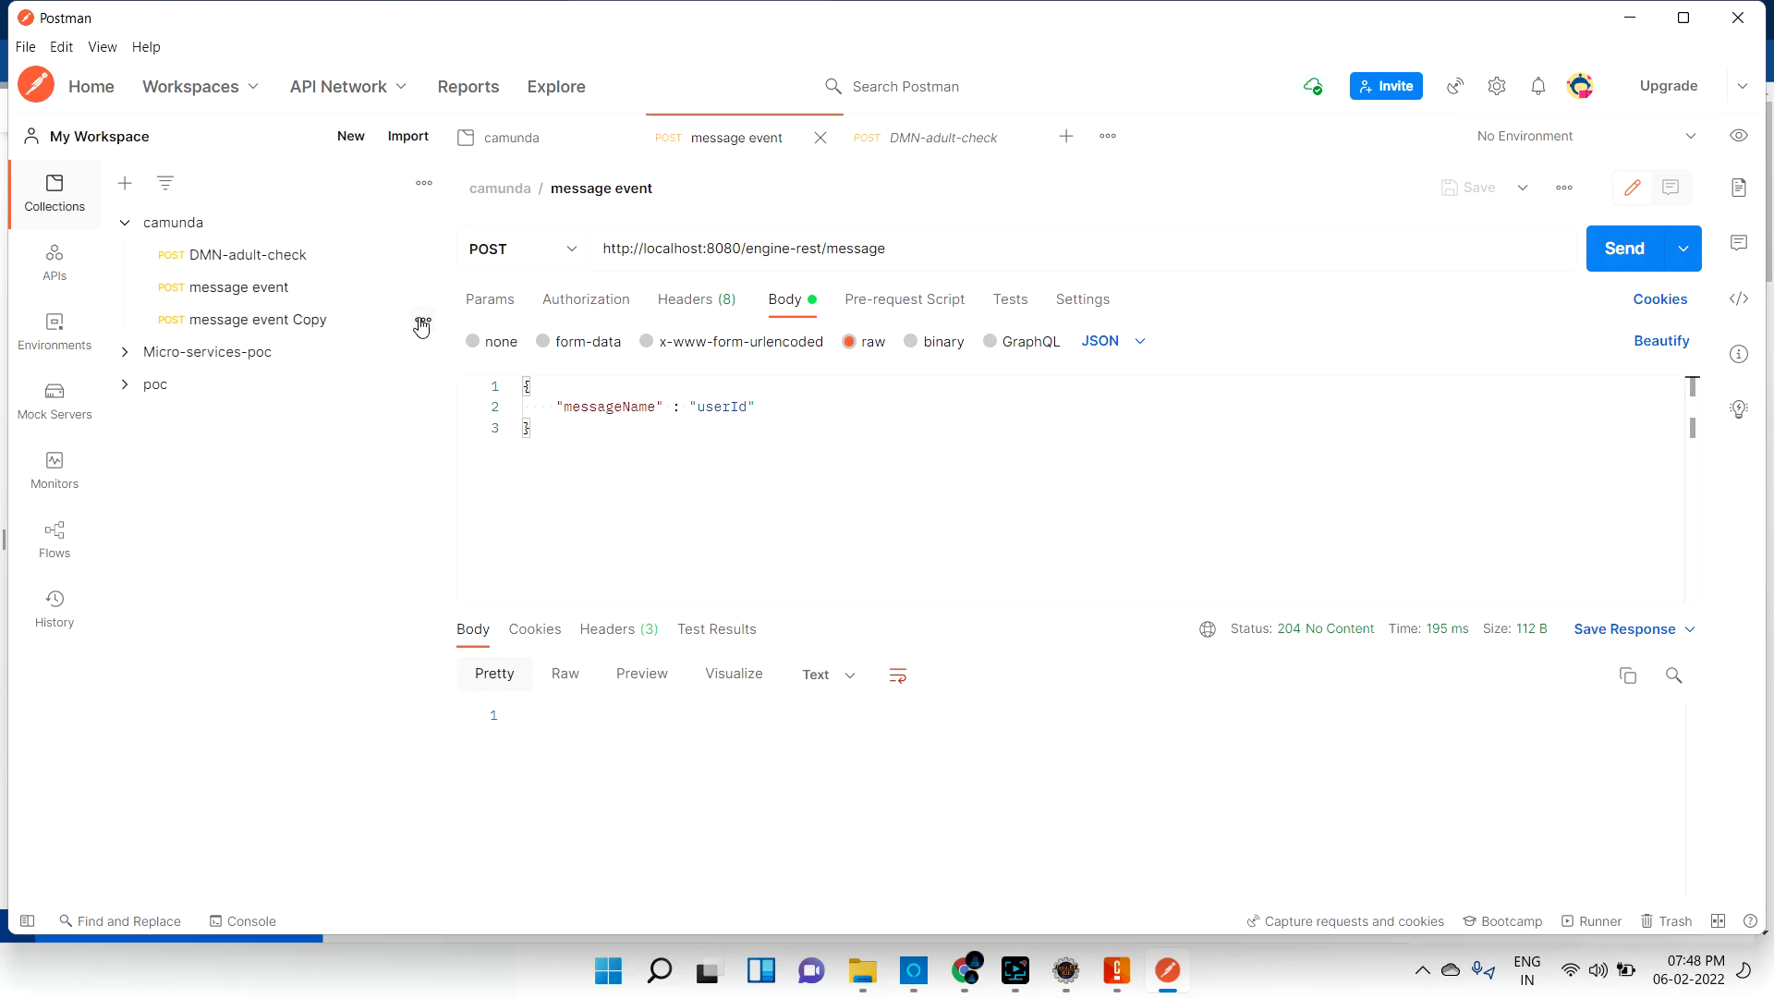
{"action": "left_click", "coordinate": [423, 320]}
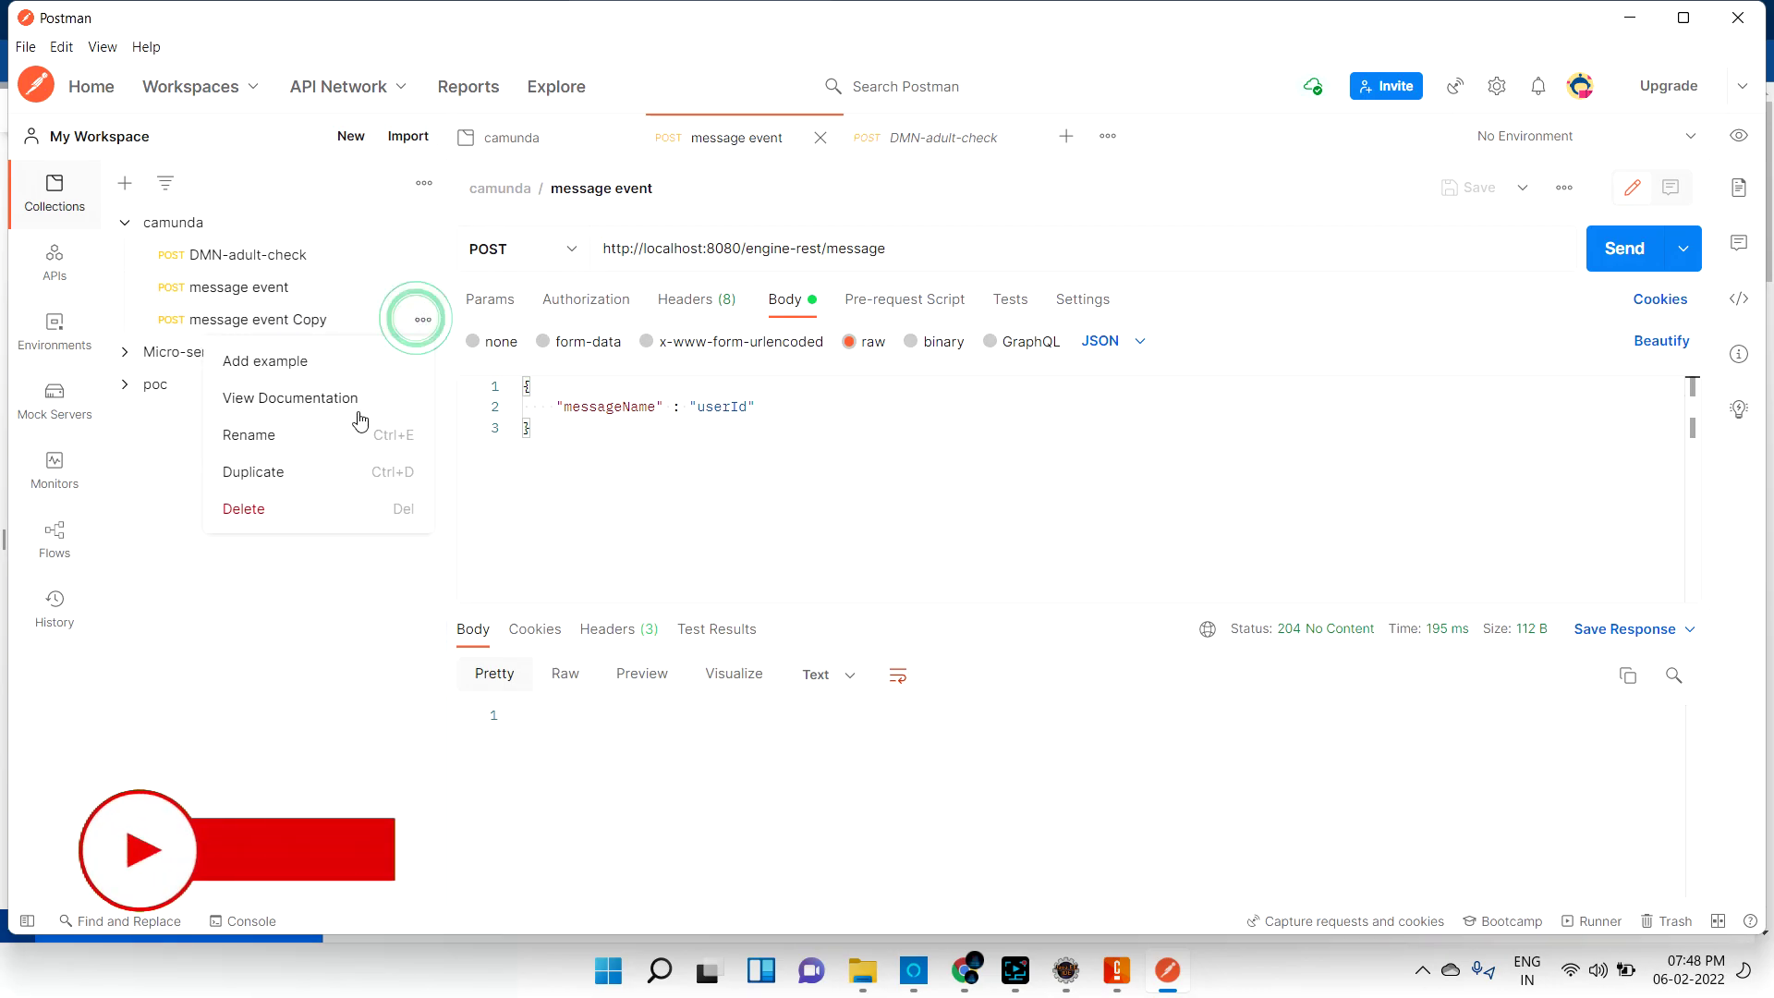
{"action": "left_click", "coordinate": [255, 440]}
{"action": "type", "text": "condition star"}
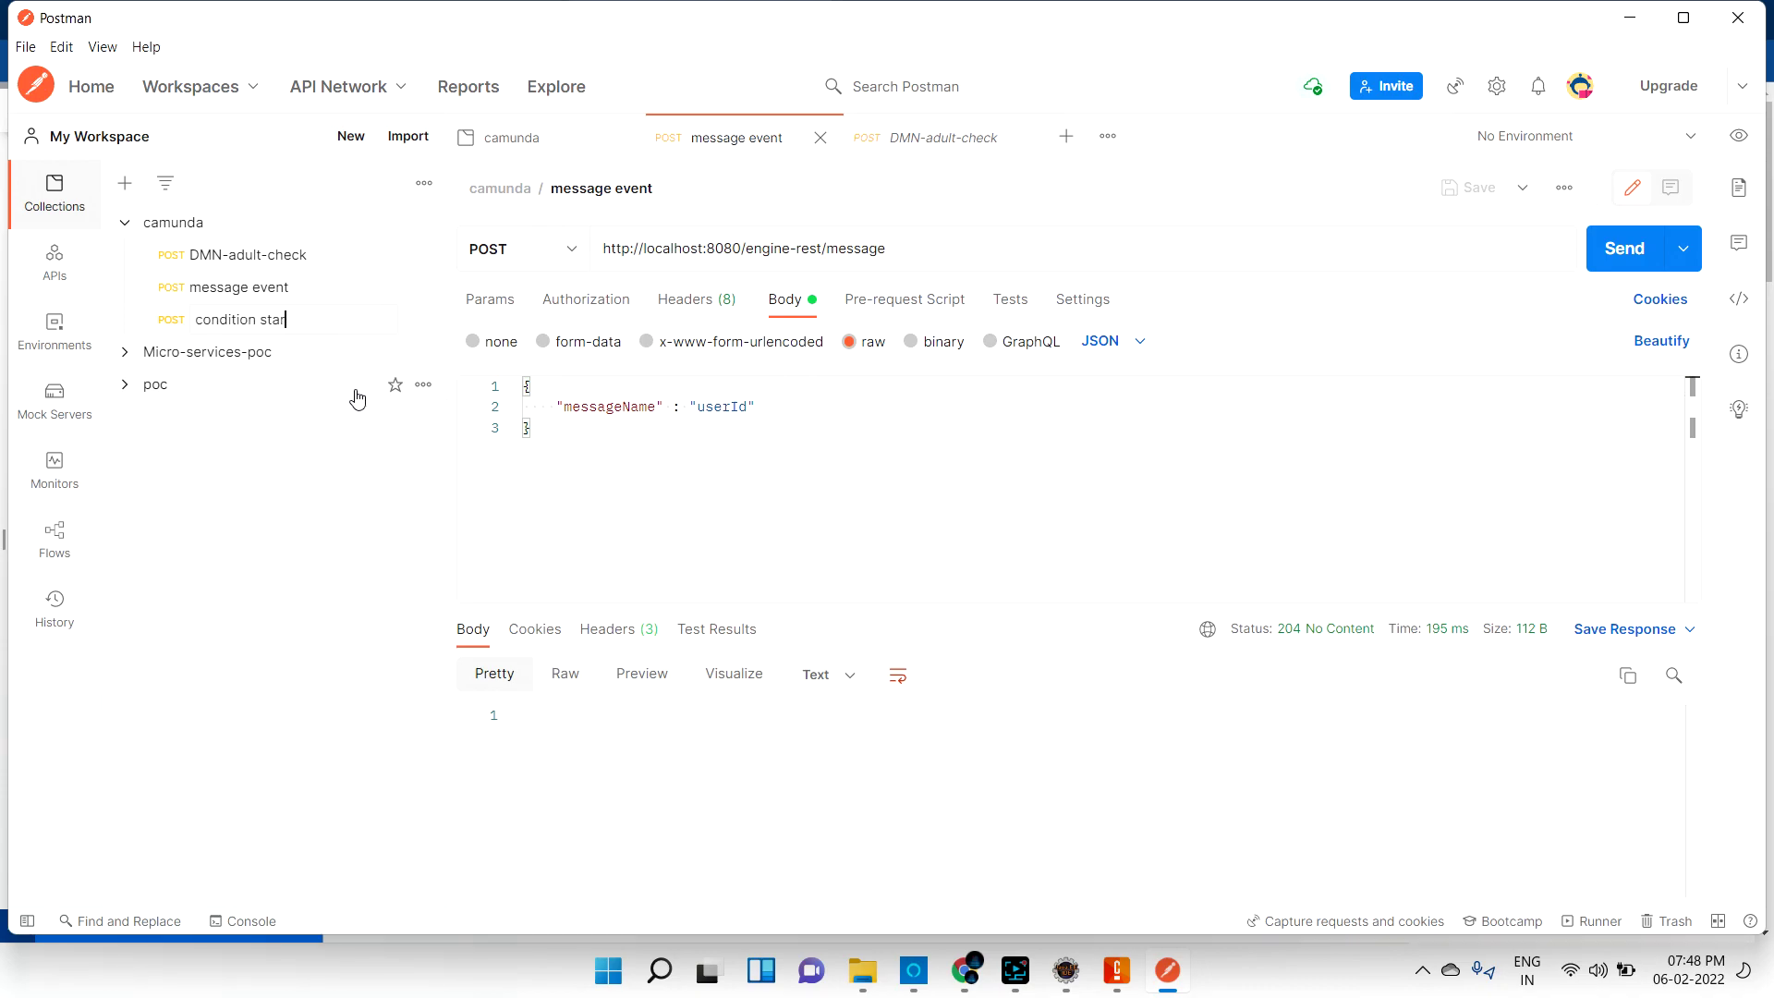
{"action": "type", "text": "t event"}
{"action": "key", "text": "Return"}
{"action": "double_click", "coordinate": [857, 248]}
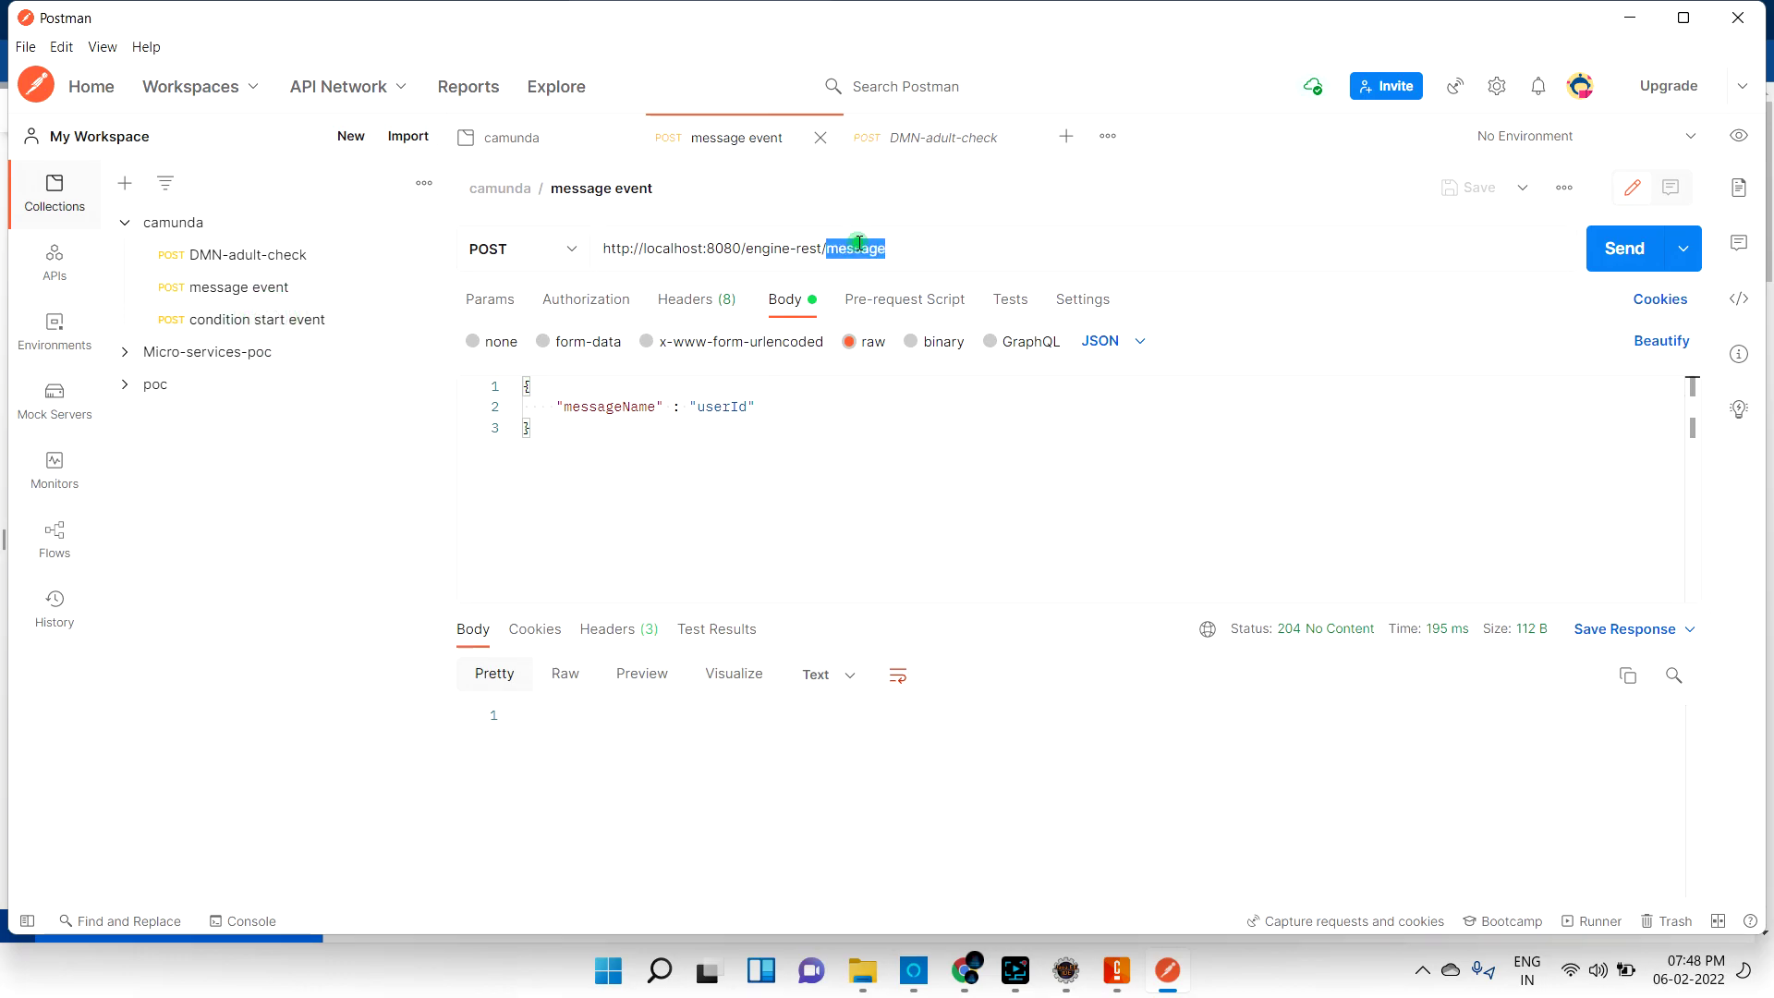
Replace the URL endpoint engine-rest/message with engine-rest/condition, removing the doubled slash.
{"action": "left_click", "coordinate": [972, 972]}
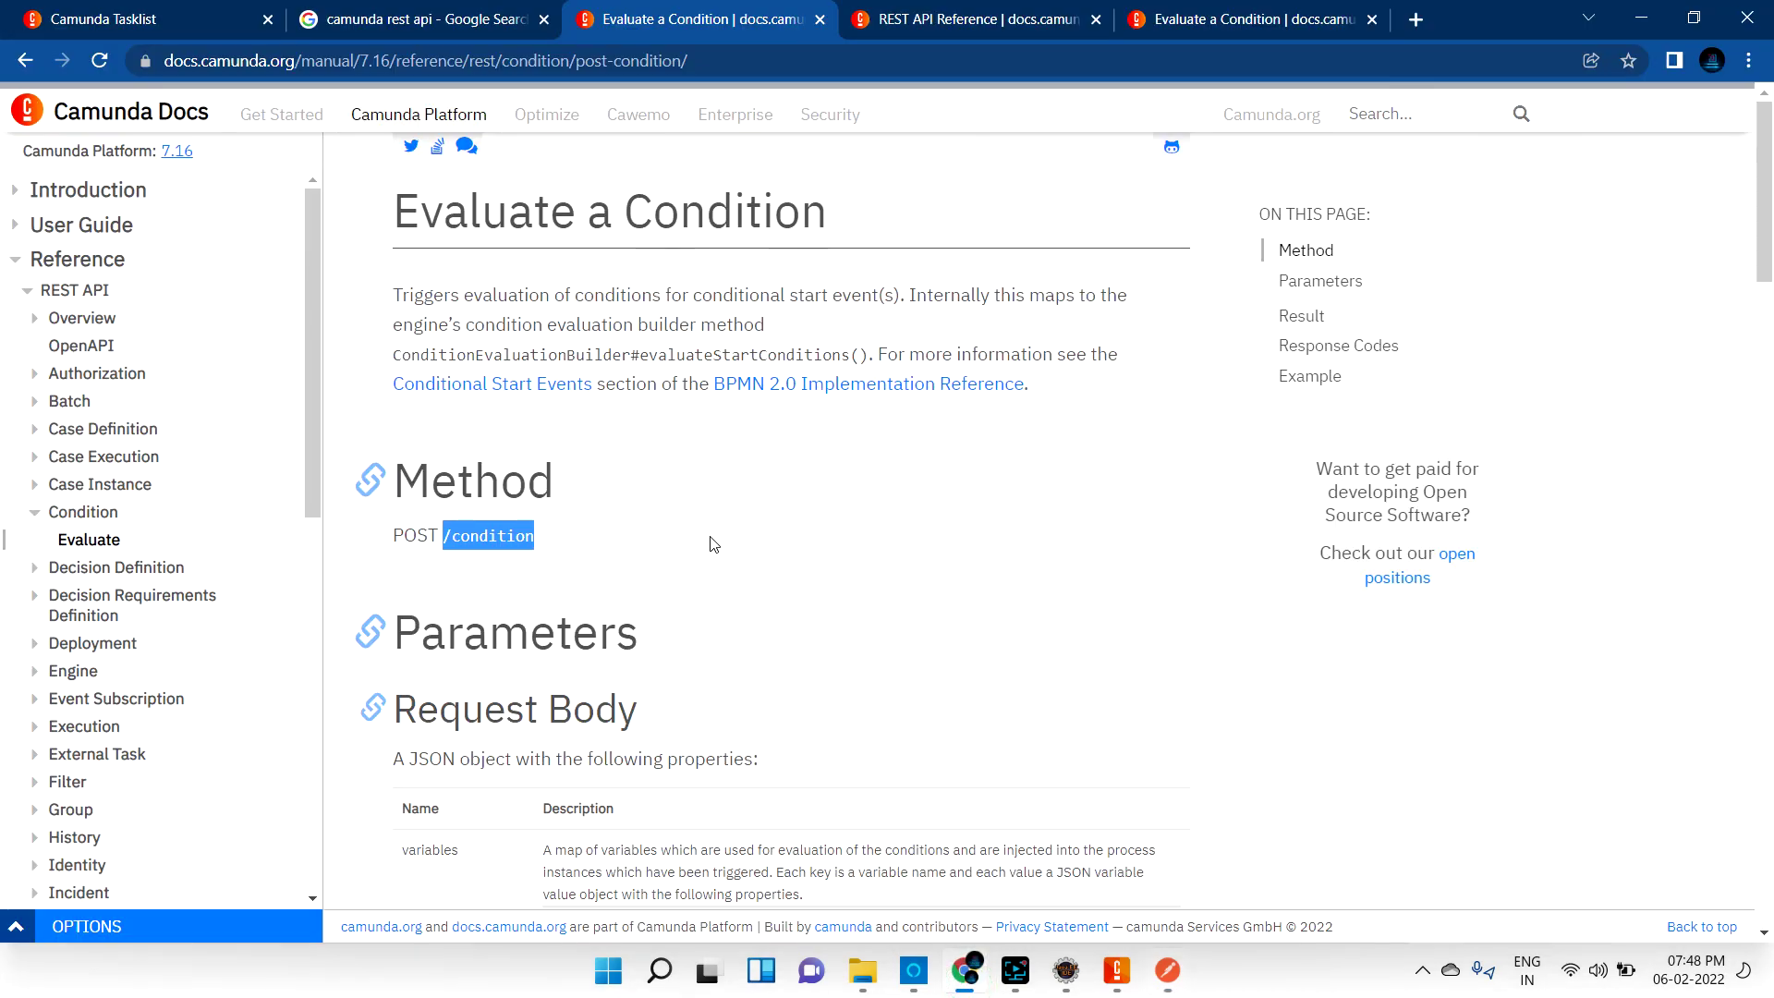
{"action": "key", "text": "alt+Tab"}
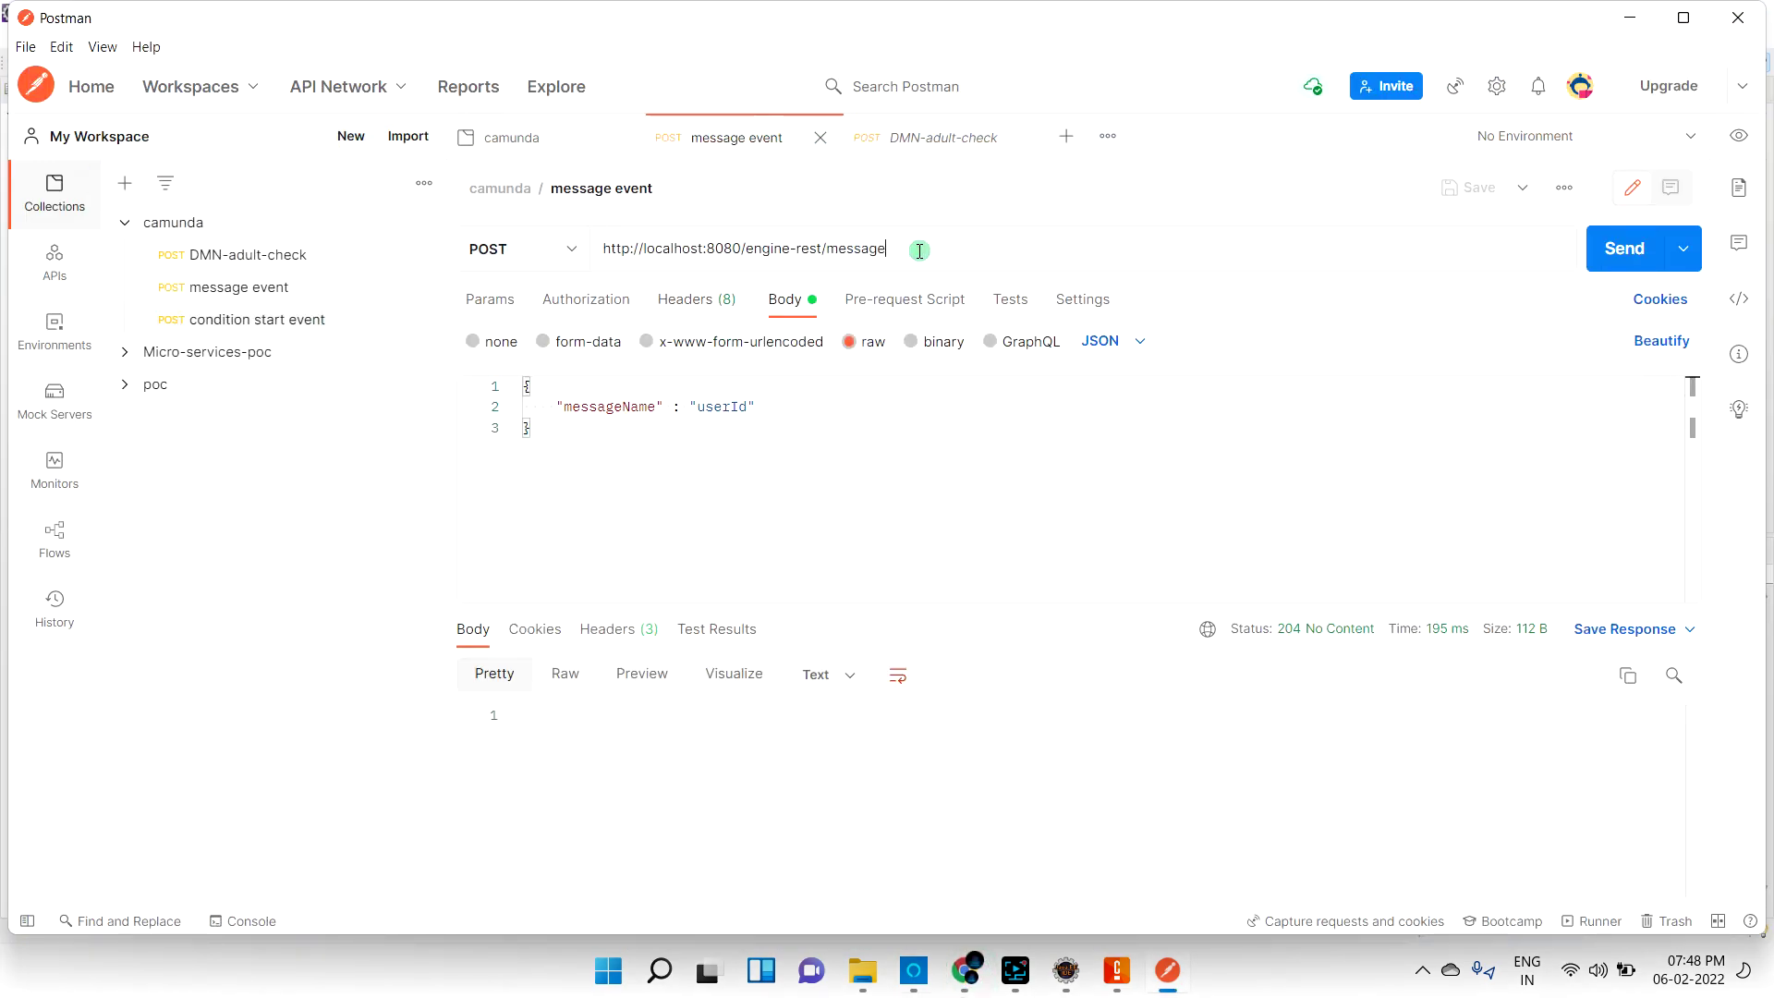
{"action": "type", "text": "condition"}
{"action": "left_click", "coordinate": [829, 247]}
{"action": "key", "text": "BackSpace"}
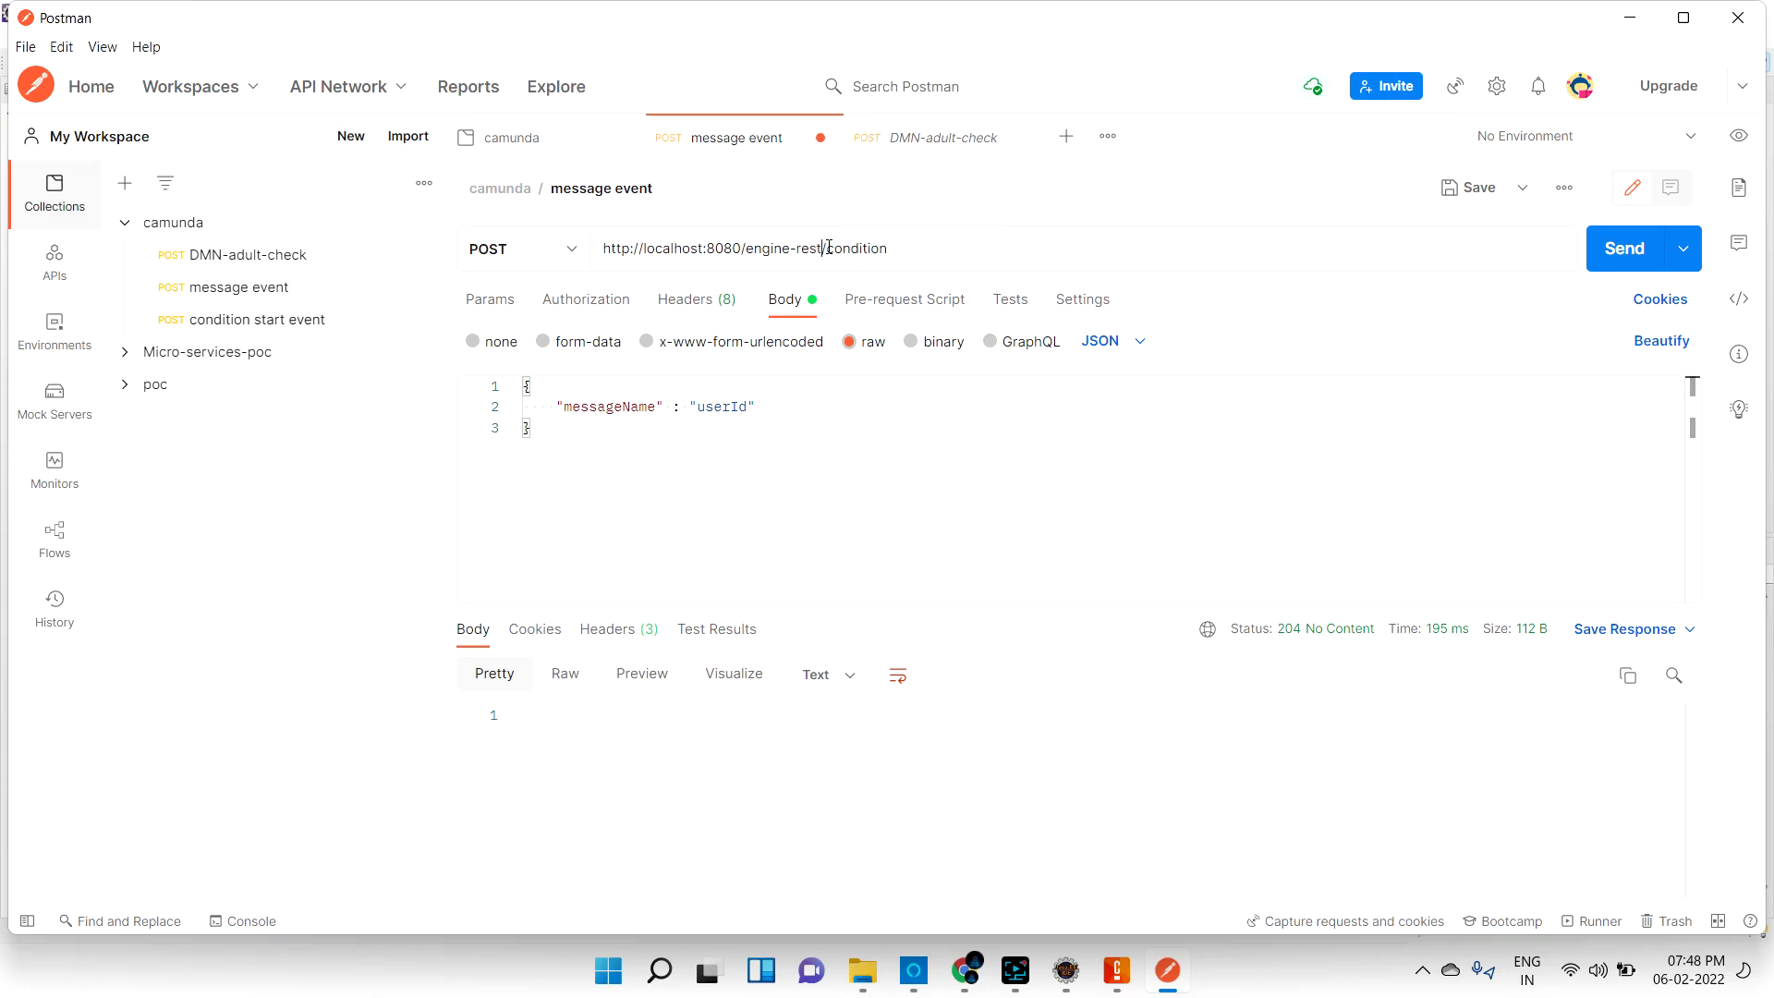
{"action": "left_click", "coordinate": [967, 979]}
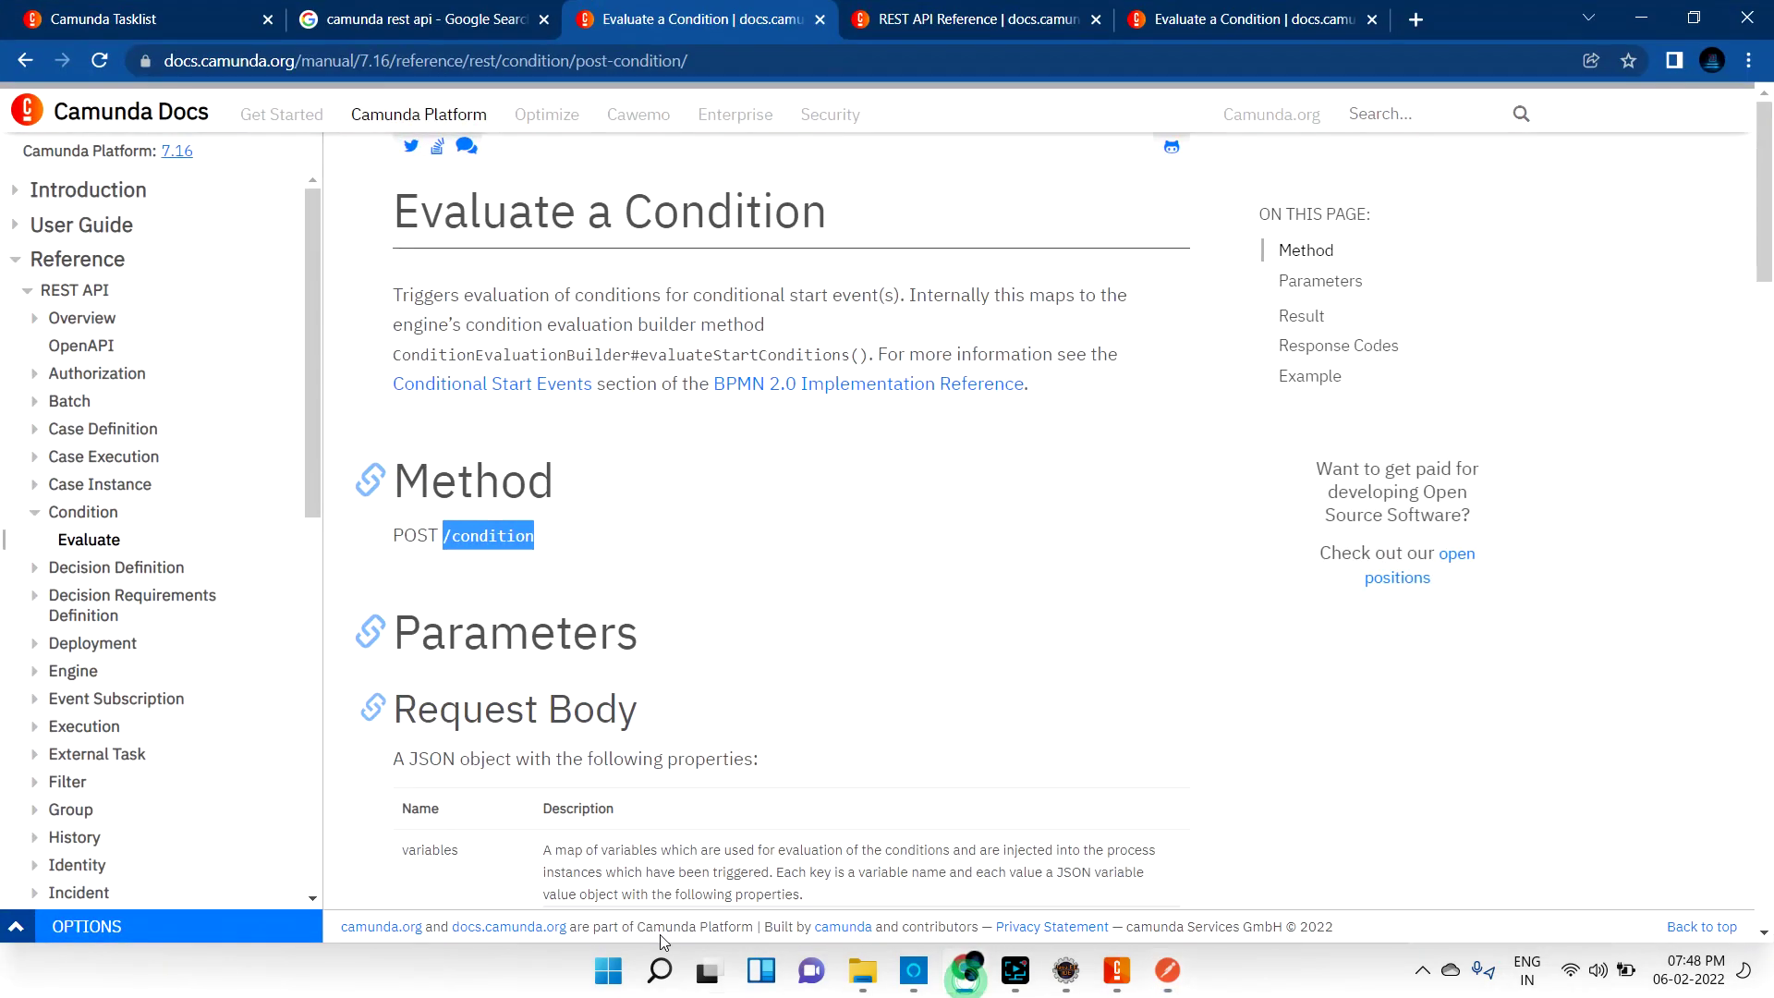
Copy the example Request Body JSON from the Evaluate a Condition docs page.
{"action": "left_click_drag", "start_coordinate": [1765, 267], "coordinate": [1765, 420]}
{"action": "scroll", "coordinate": [691, 800], "scroll_direction": "down", "scroll_amount": 15}
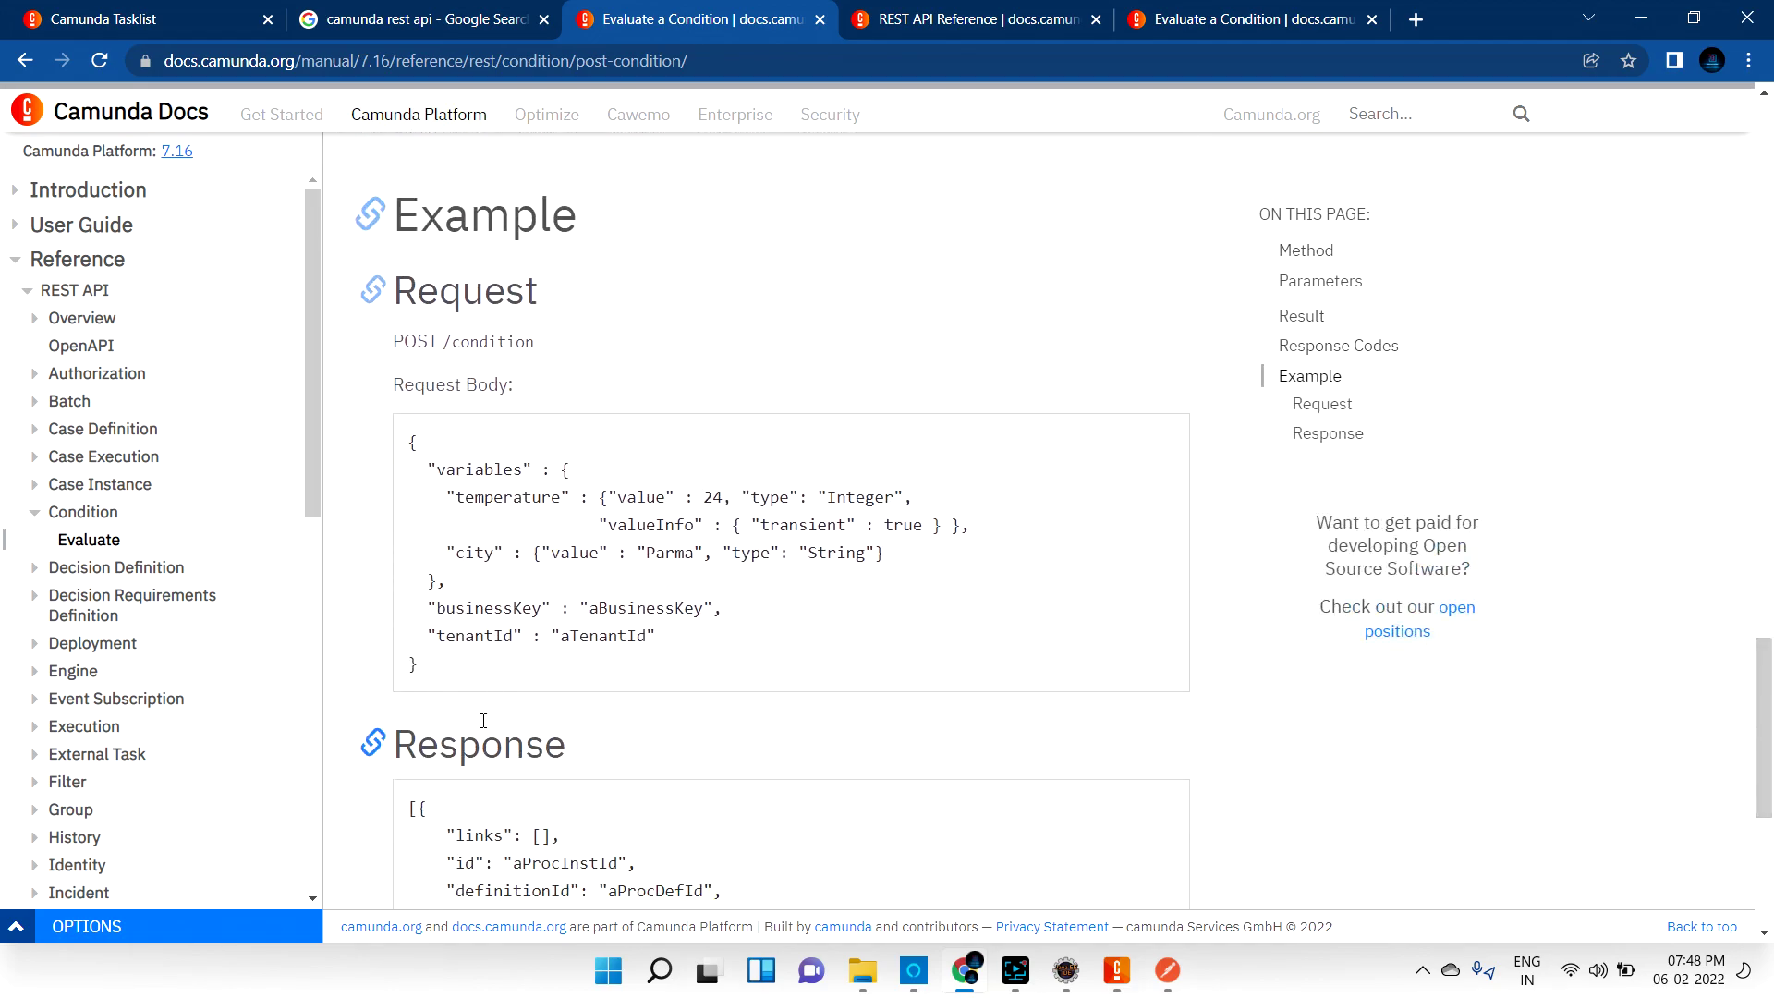
{"action": "left_click_drag", "start_coordinate": [433, 676], "coordinate": [406, 442]}
{"action": "key", "text": "ctrl+c"}
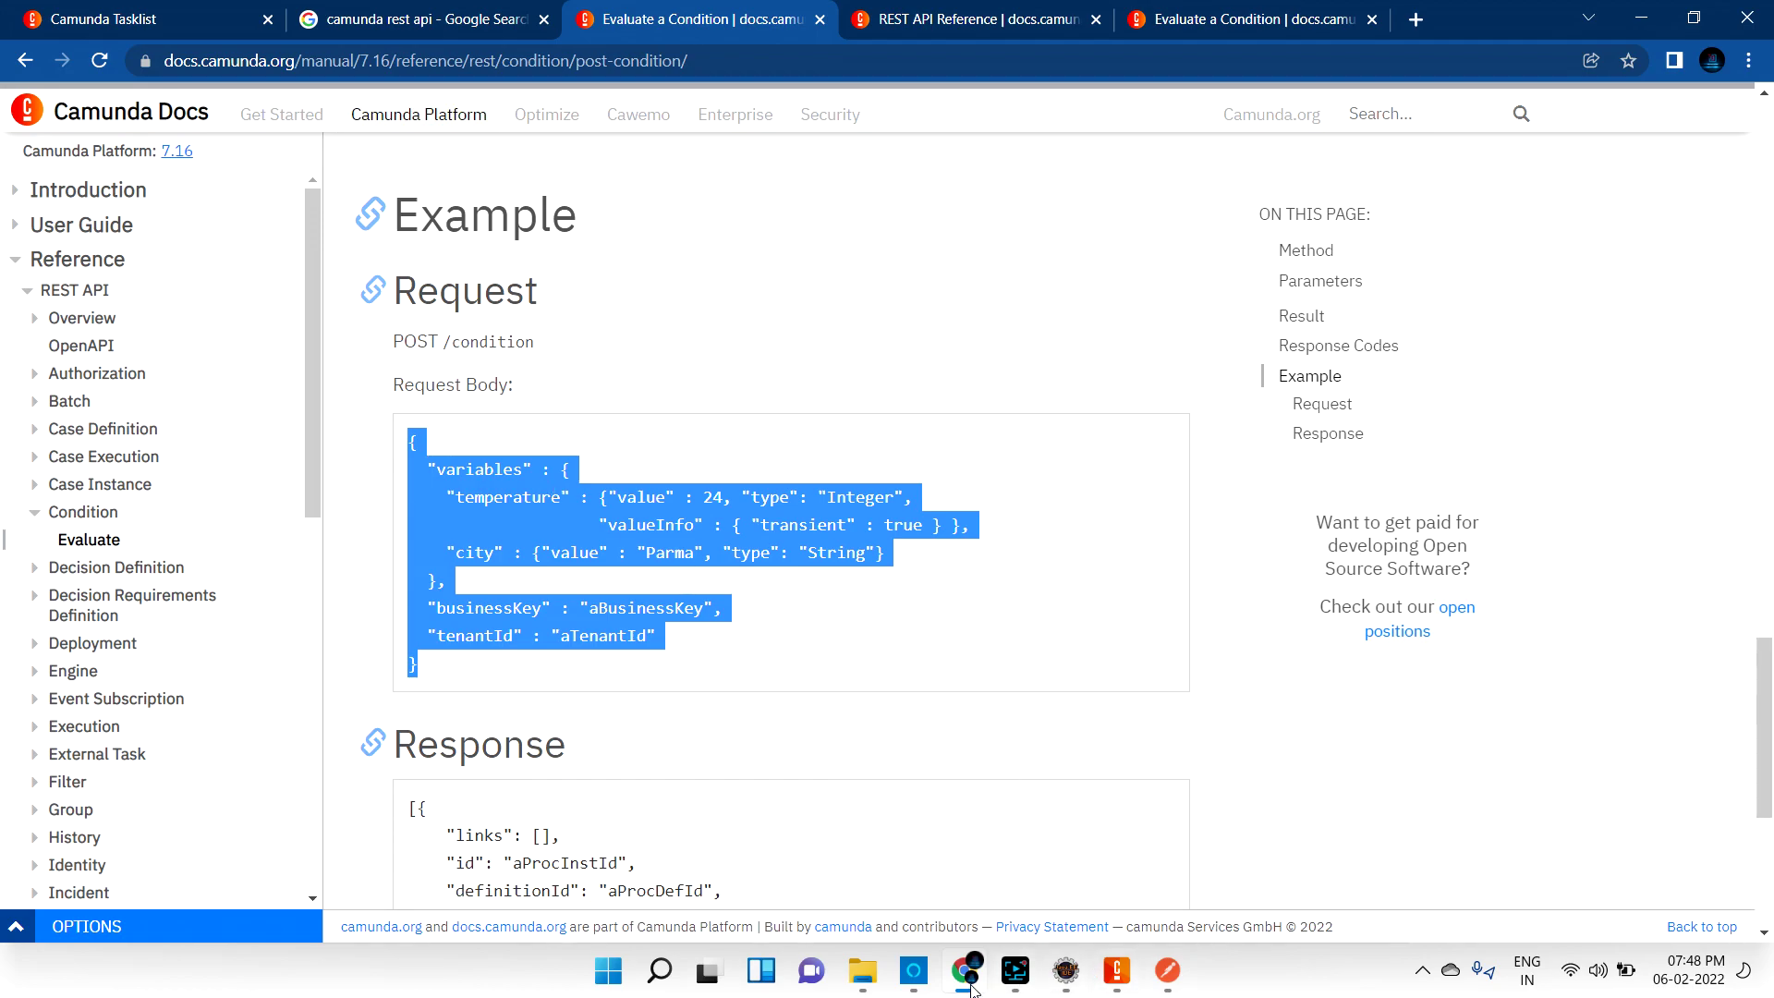
{"action": "left_click", "coordinate": [1113, 985]}
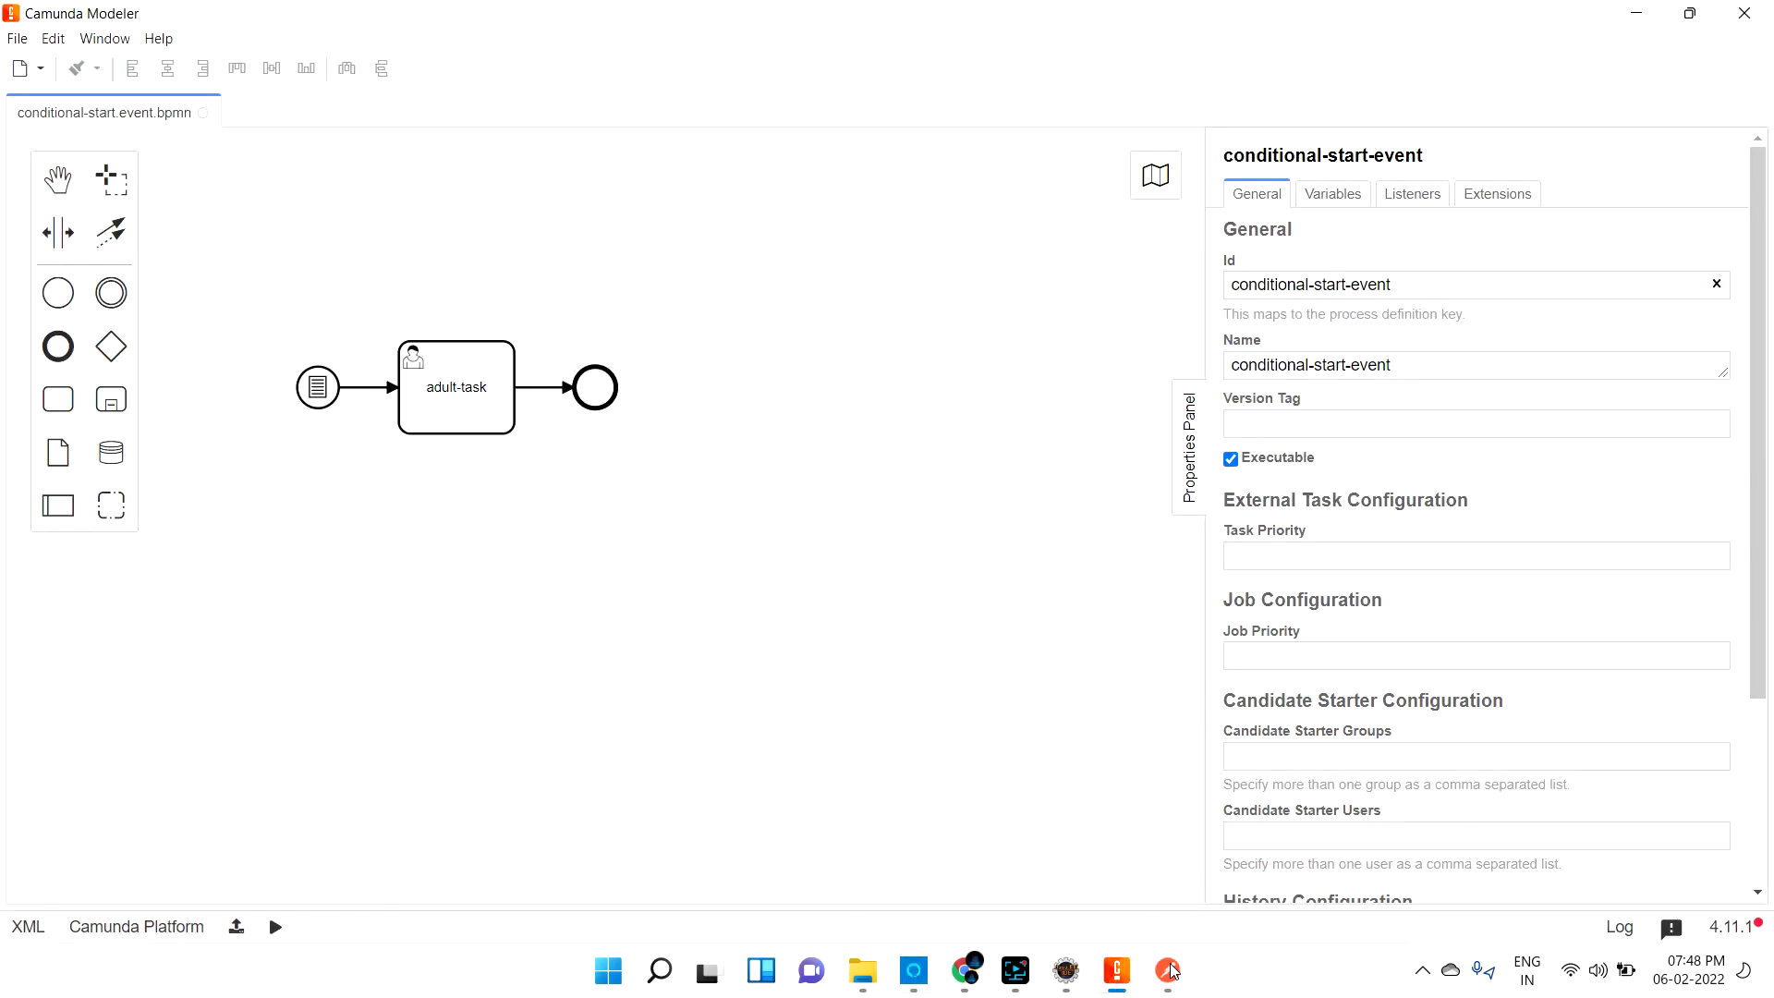
Paste the example condition JSON into the request body and delete the businessKey and tenantId lines.
{"action": "left_click", "coordinate": [1167, 970]}
{"action": "left_click", "coordinate": [674, 448]}
{"action": "key", "text": "ctrl+a"}
{"action": "key", "text": "ctrl+v"}
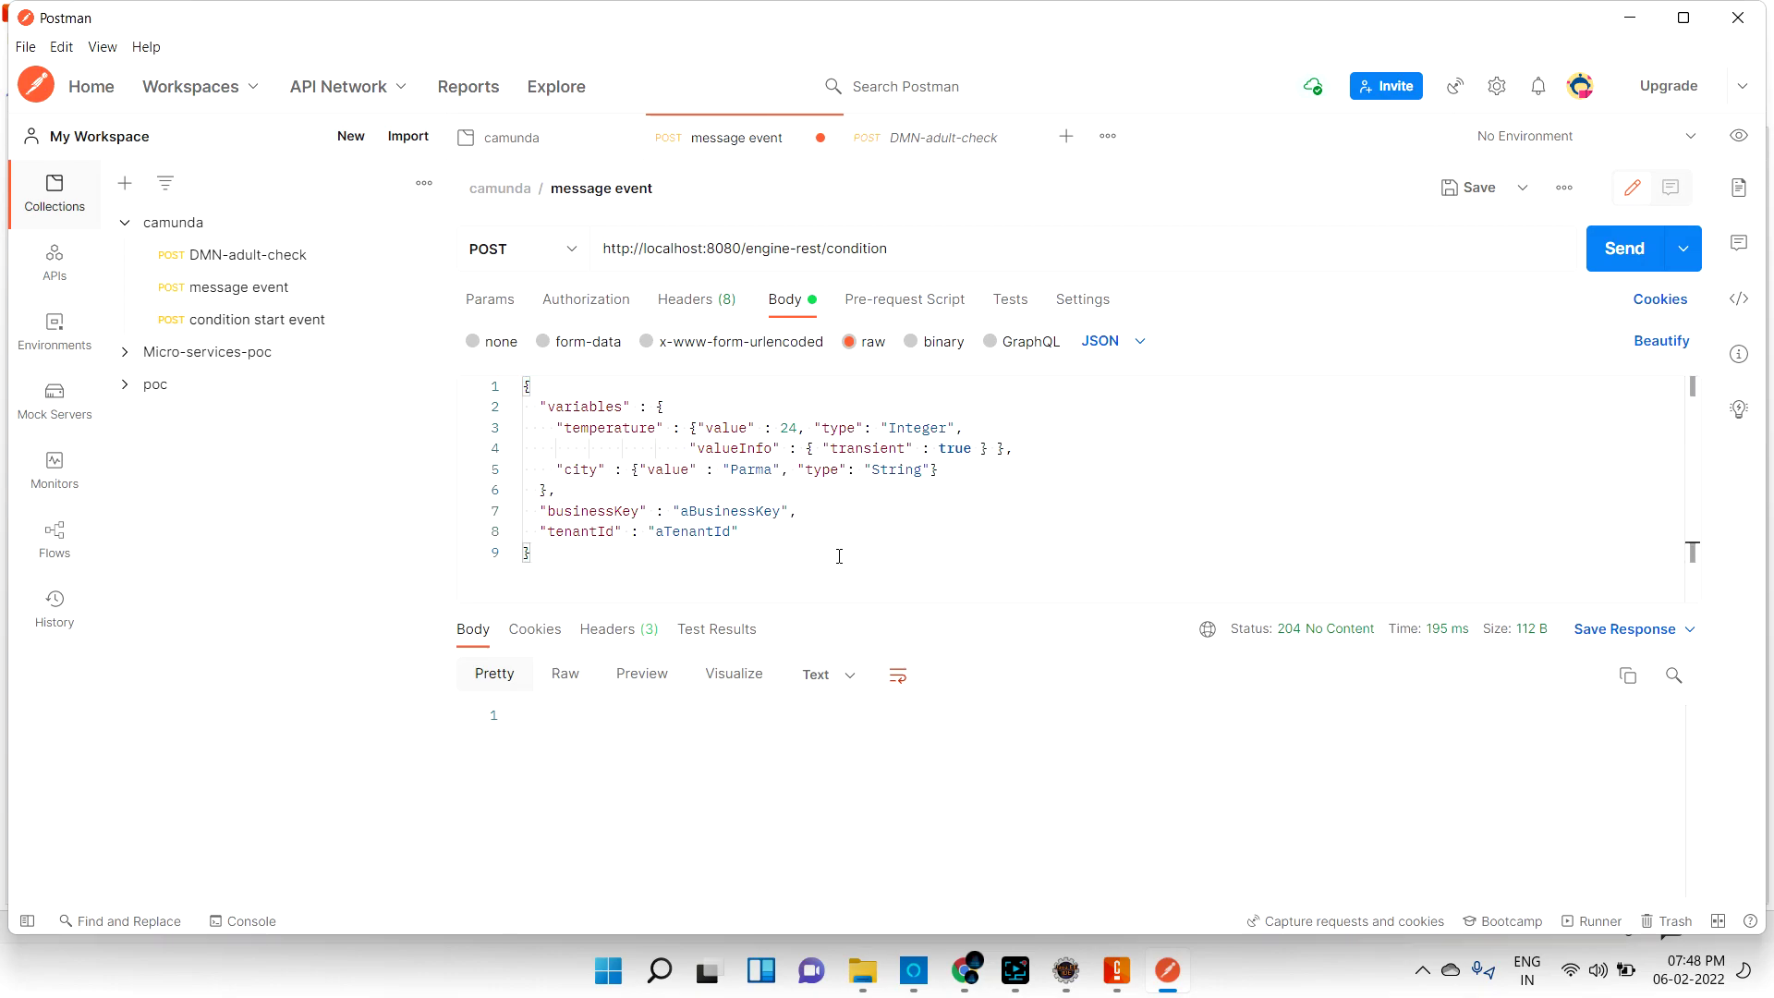
{"action": "left_click_drag", "start_coordinate": [786, 535], "coordinate": [549, 491]}
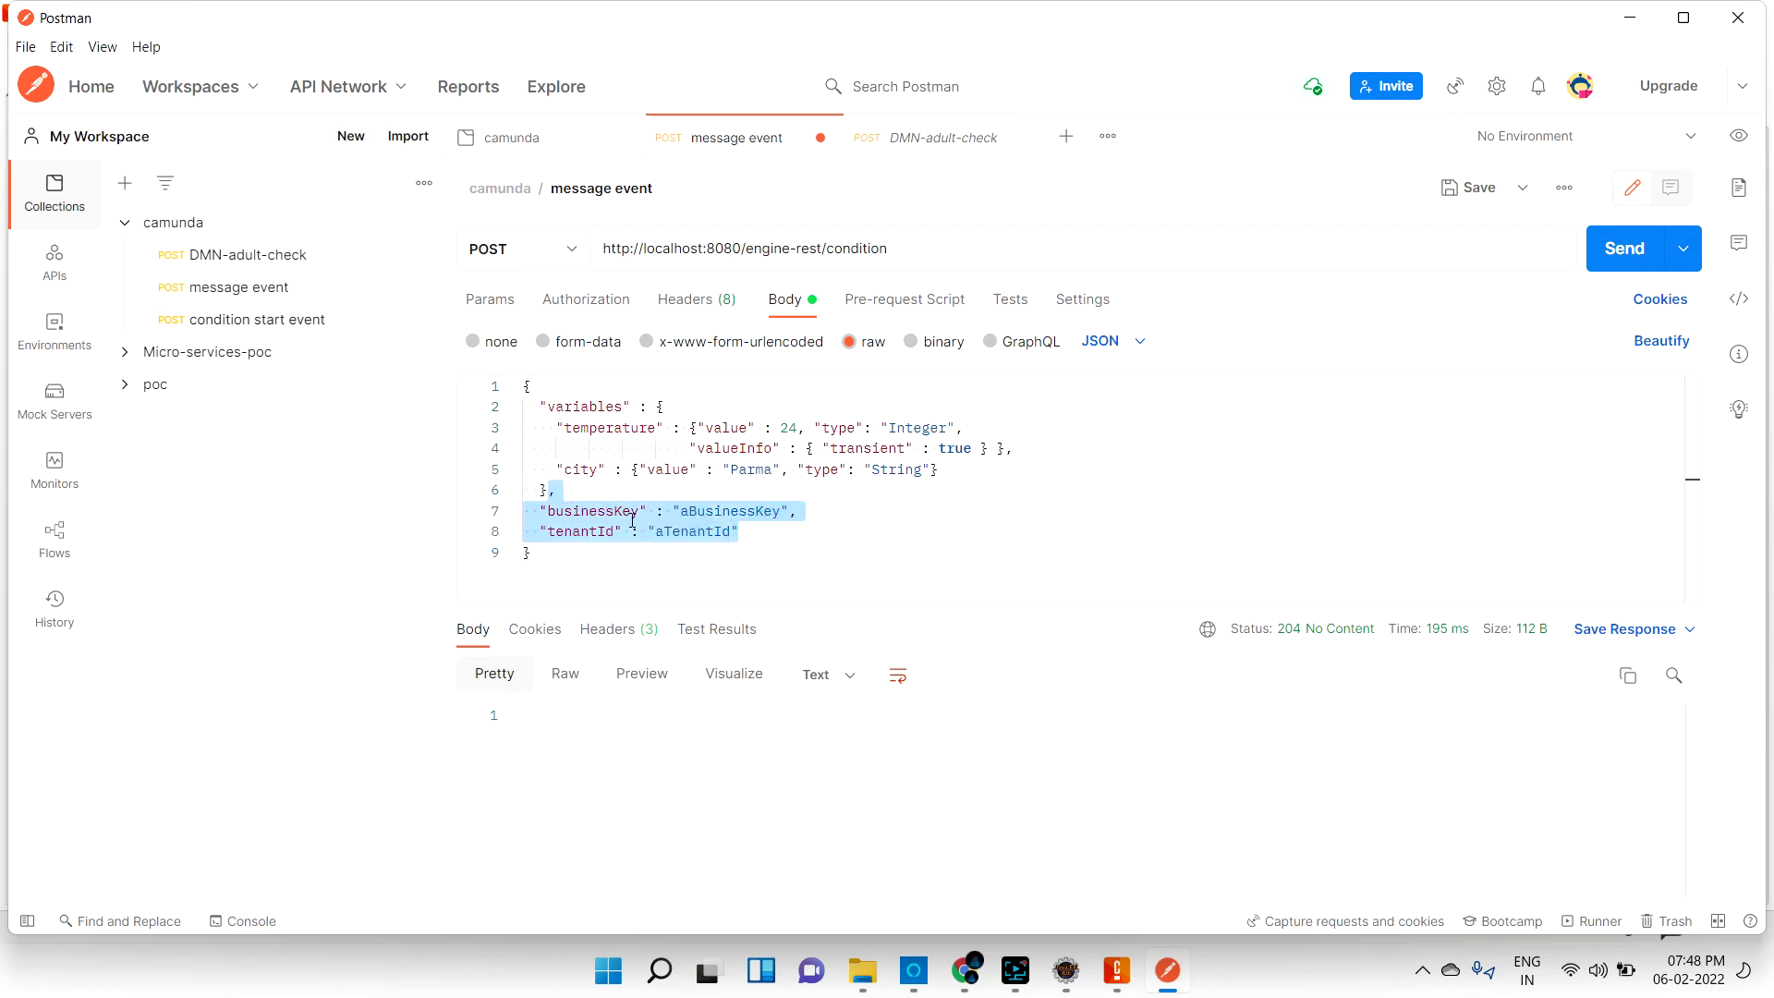
{"action": "key", "text": "BackSpace"}
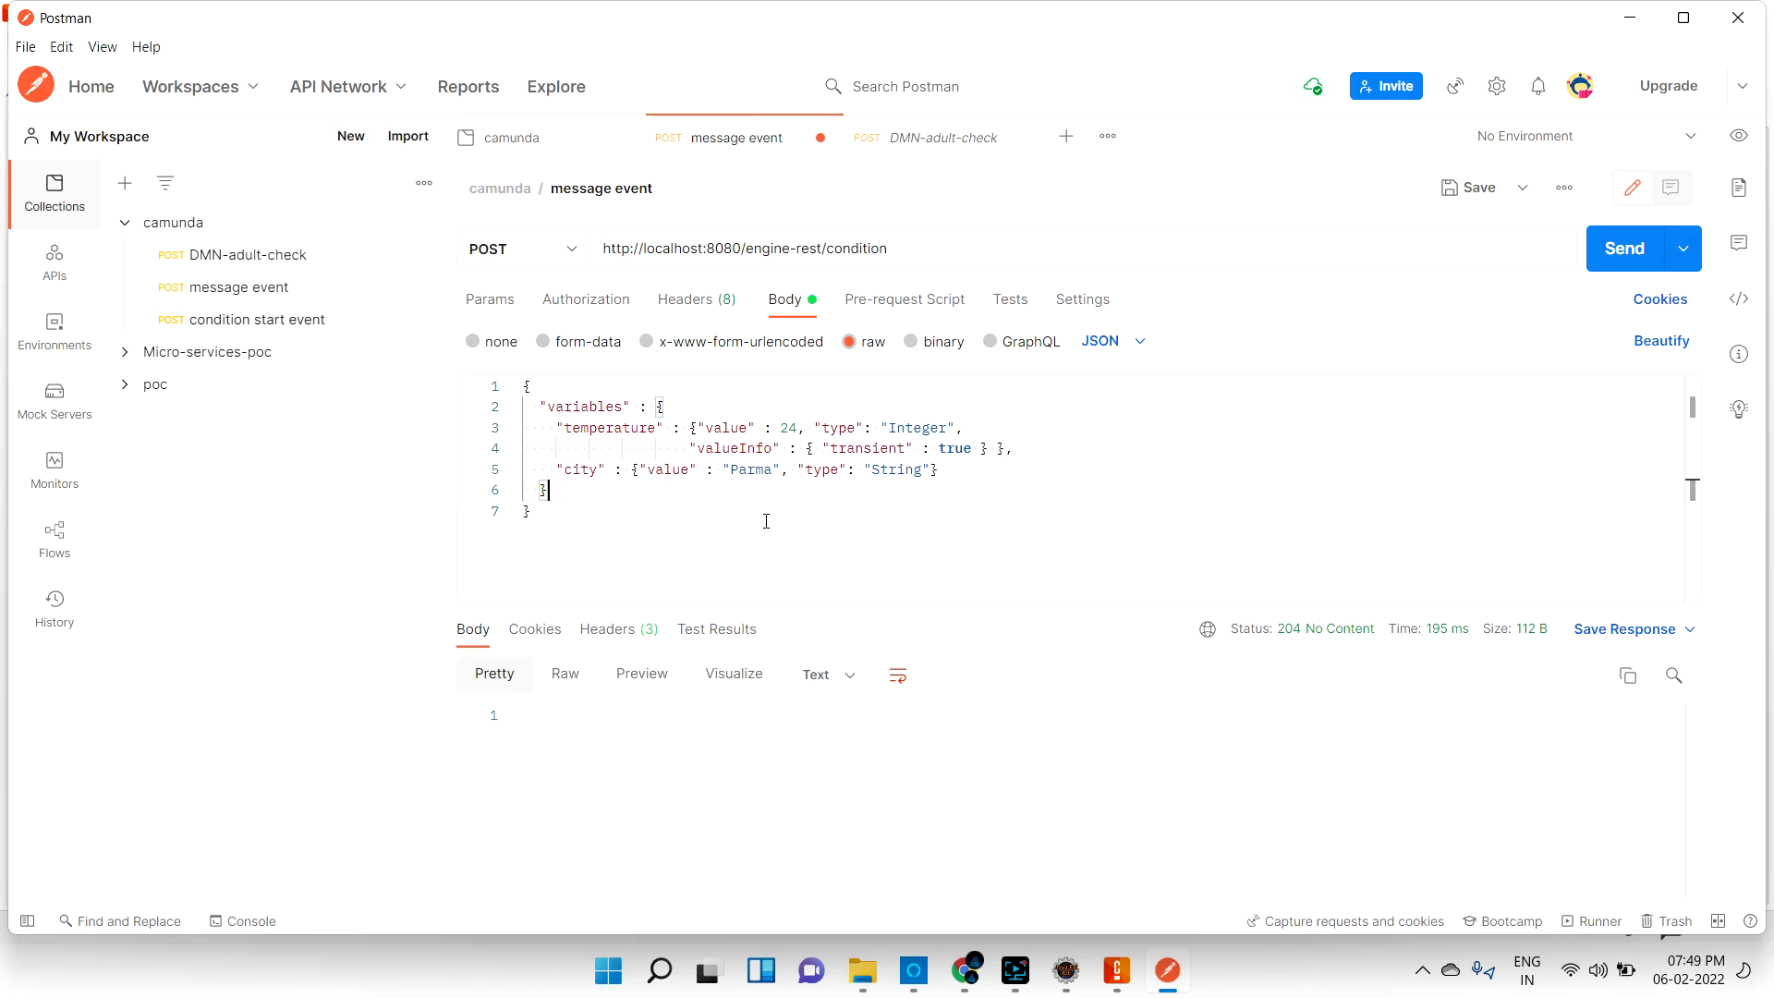
Remove the temperature entry and rename the variable city to age.
{"action": "double_click", "coordinate": [579, 431]}
{"action": "left_click", "coordinate": [1016, 448]}
{"action": "left_click_drag", "start_coordinate": [1016, 448], "coordinate": [499, 431]}
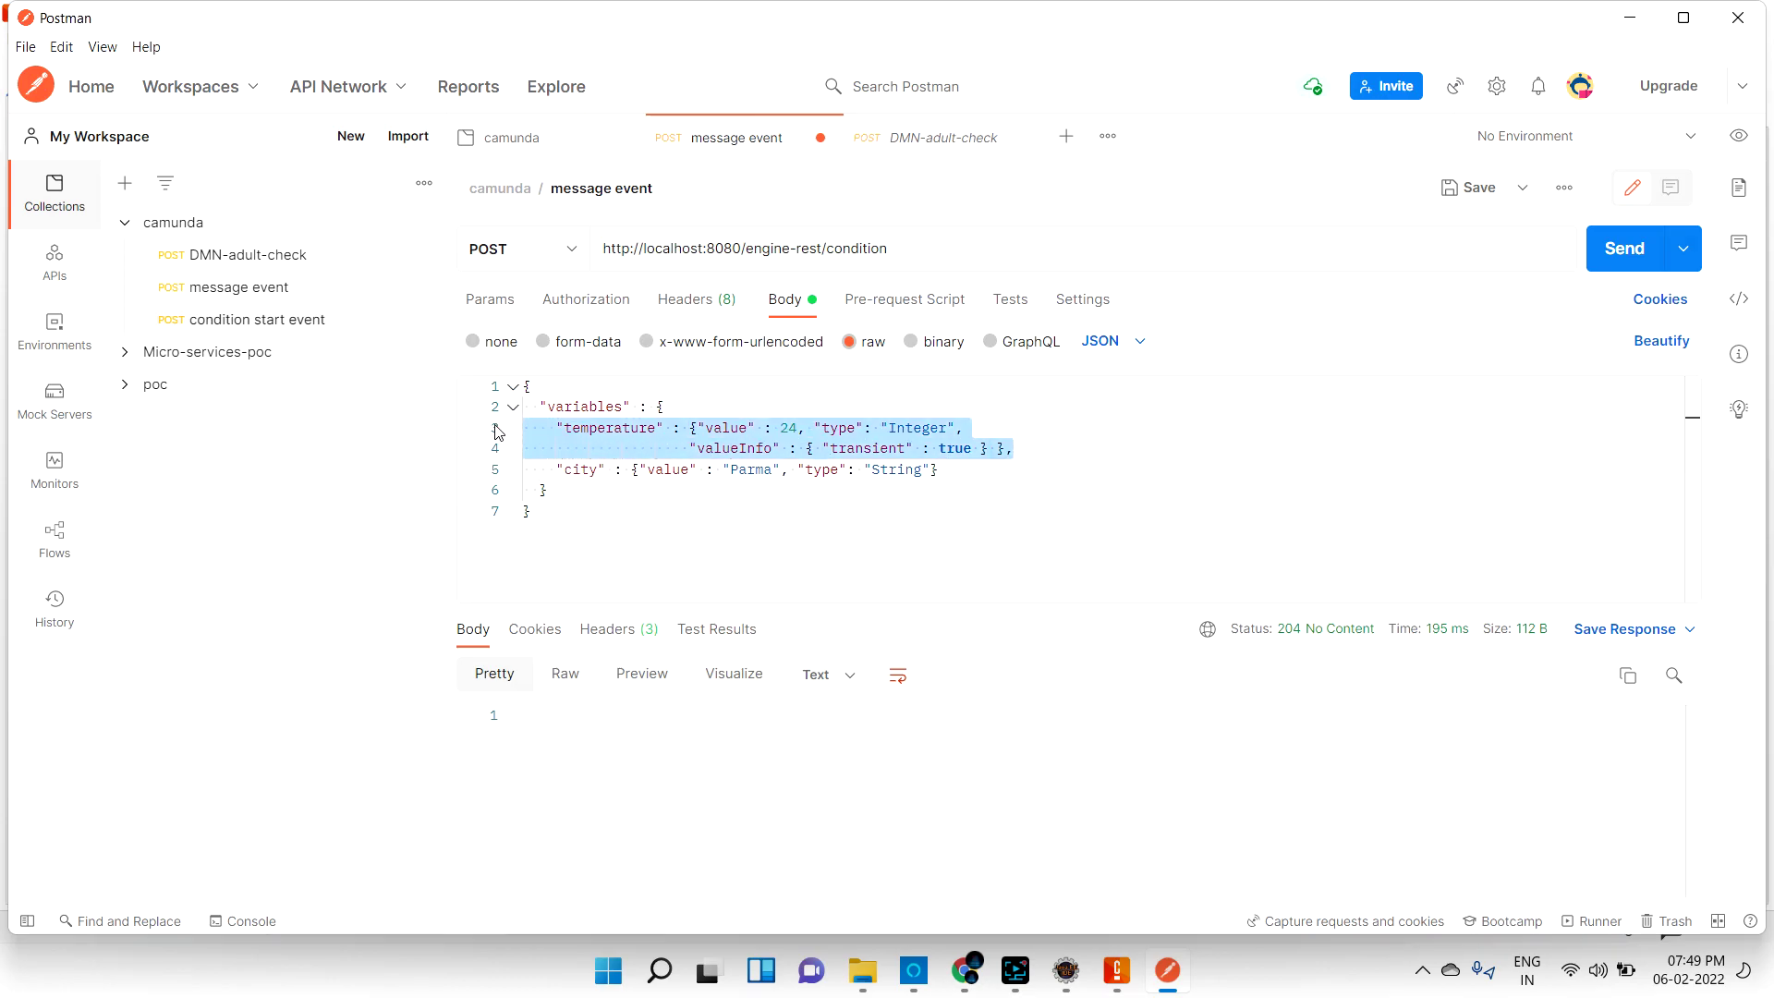
{"action": "key", "text": "BackSpace"}
{"action": "double_click", "coordinate": [588, 431]}
{"action": "type", "text": "age"}
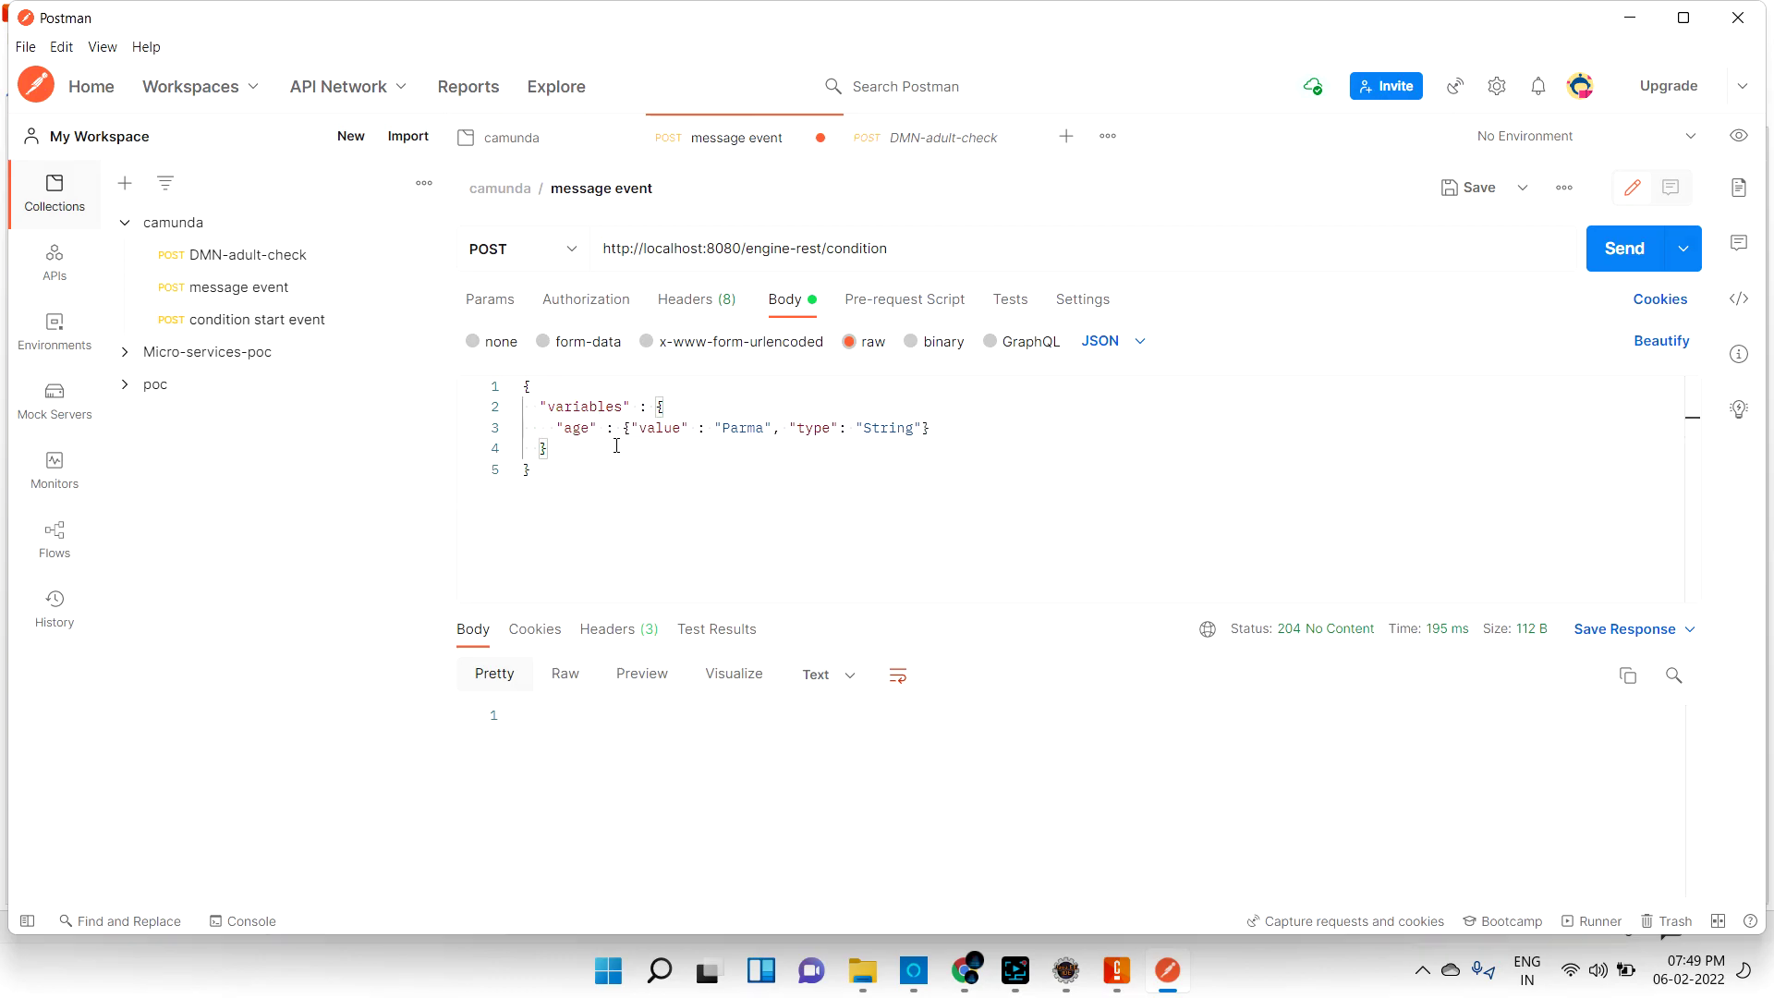
Check the conditional start event's condition variable age in Camunda Modeler.
{"action": "left_click", "coordinate": [1120, 972]}
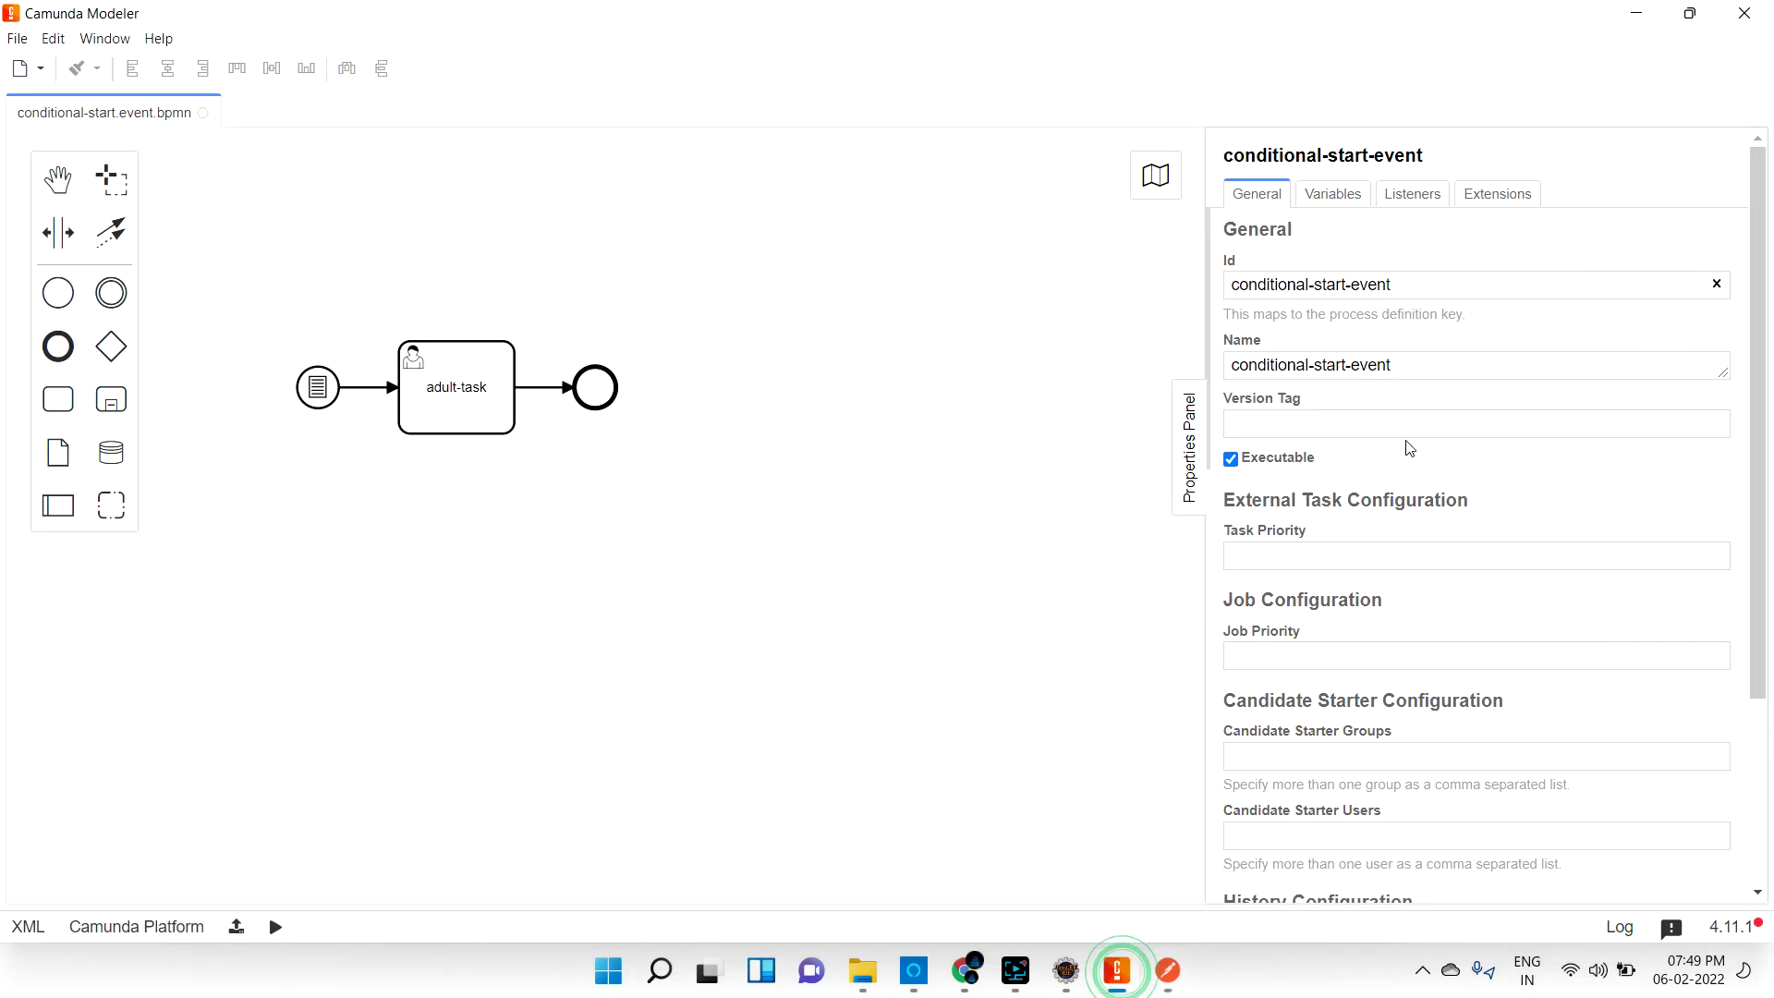
{"action": "left_click", "coordinate": [318, 392]}
{"action": "double_click", "coordinate": [1272, 445]}
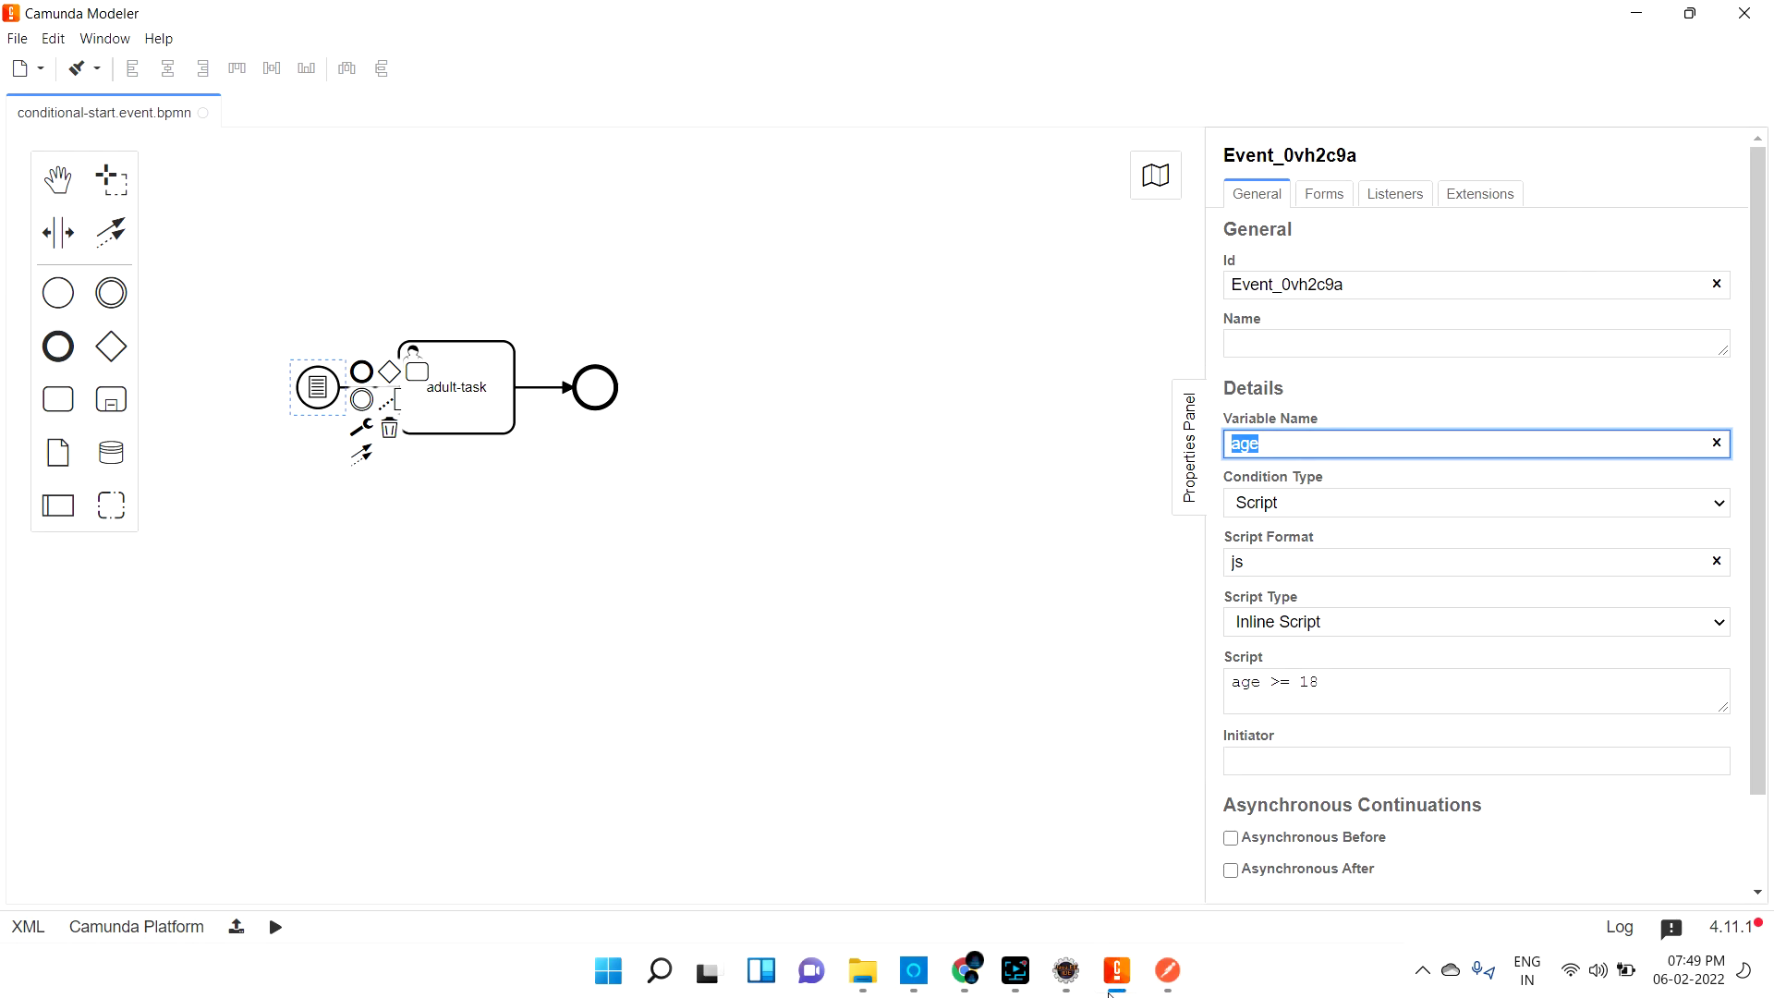
{"action": "left_click", "coordinate": [1166, 974]}
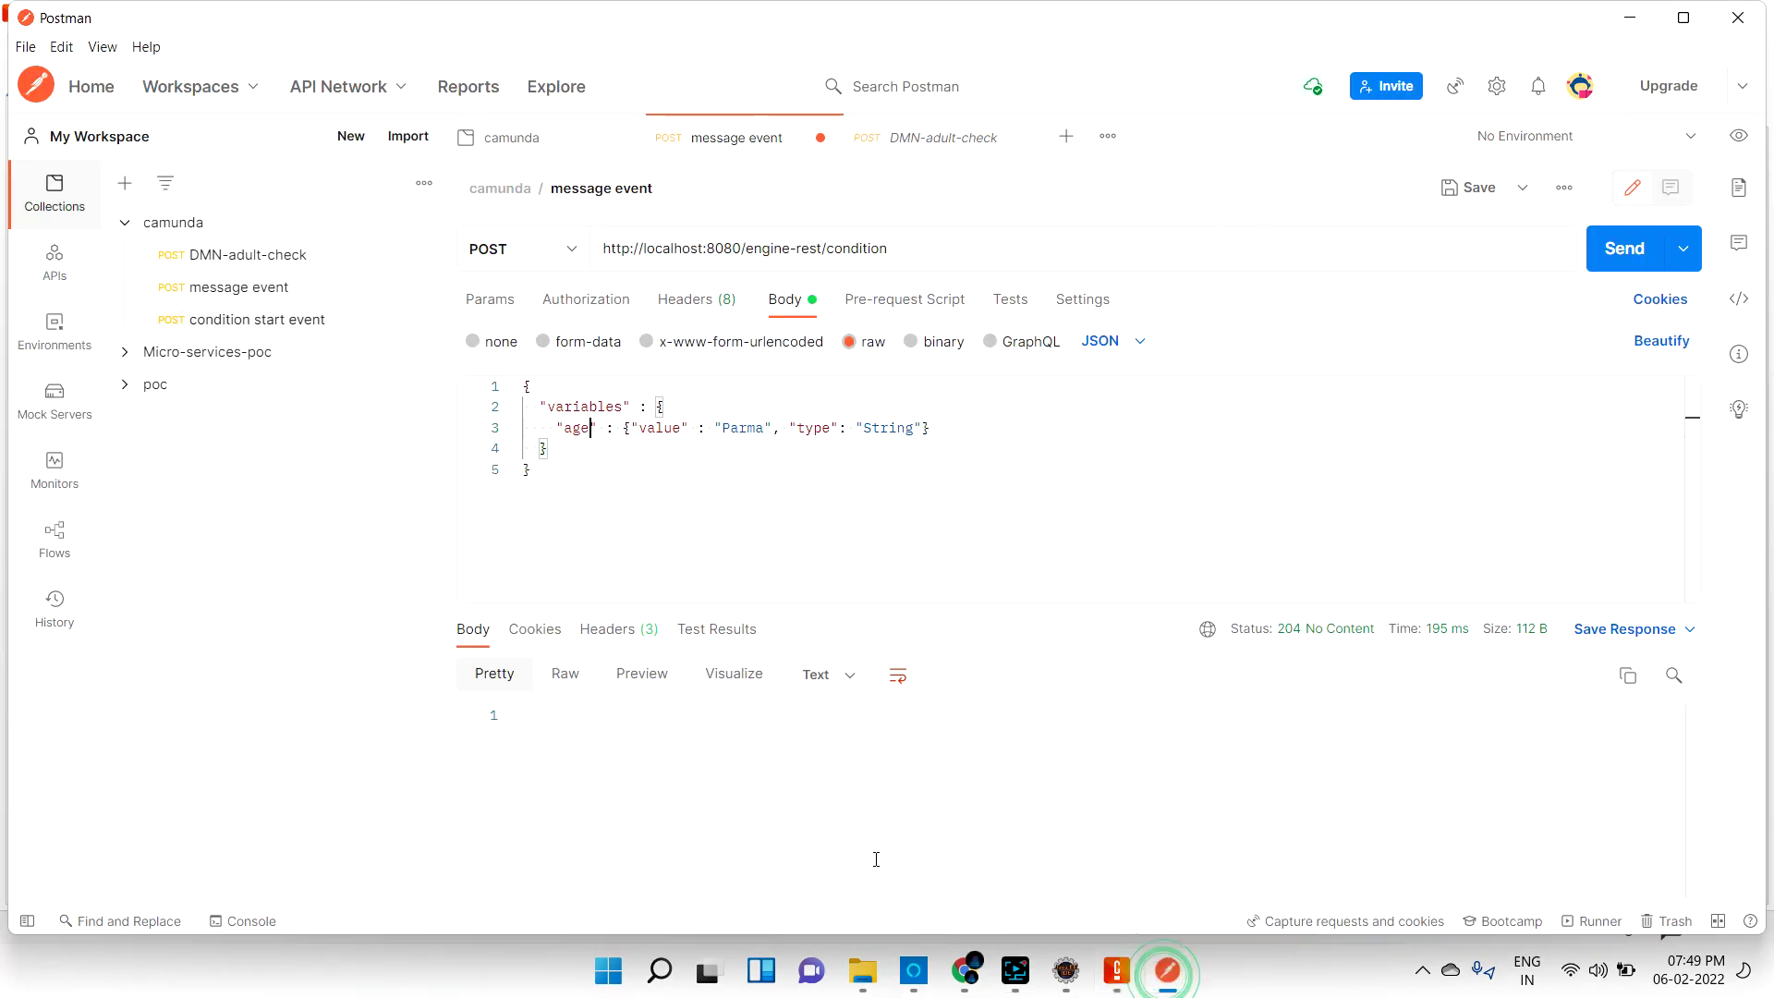
Confirm the start event's condition type stays Script in Camunda Modeler.
{"action": "double_click", "coordinate": [887, 427]}
{"action": "double_click", "coordinate": [742, 428]}
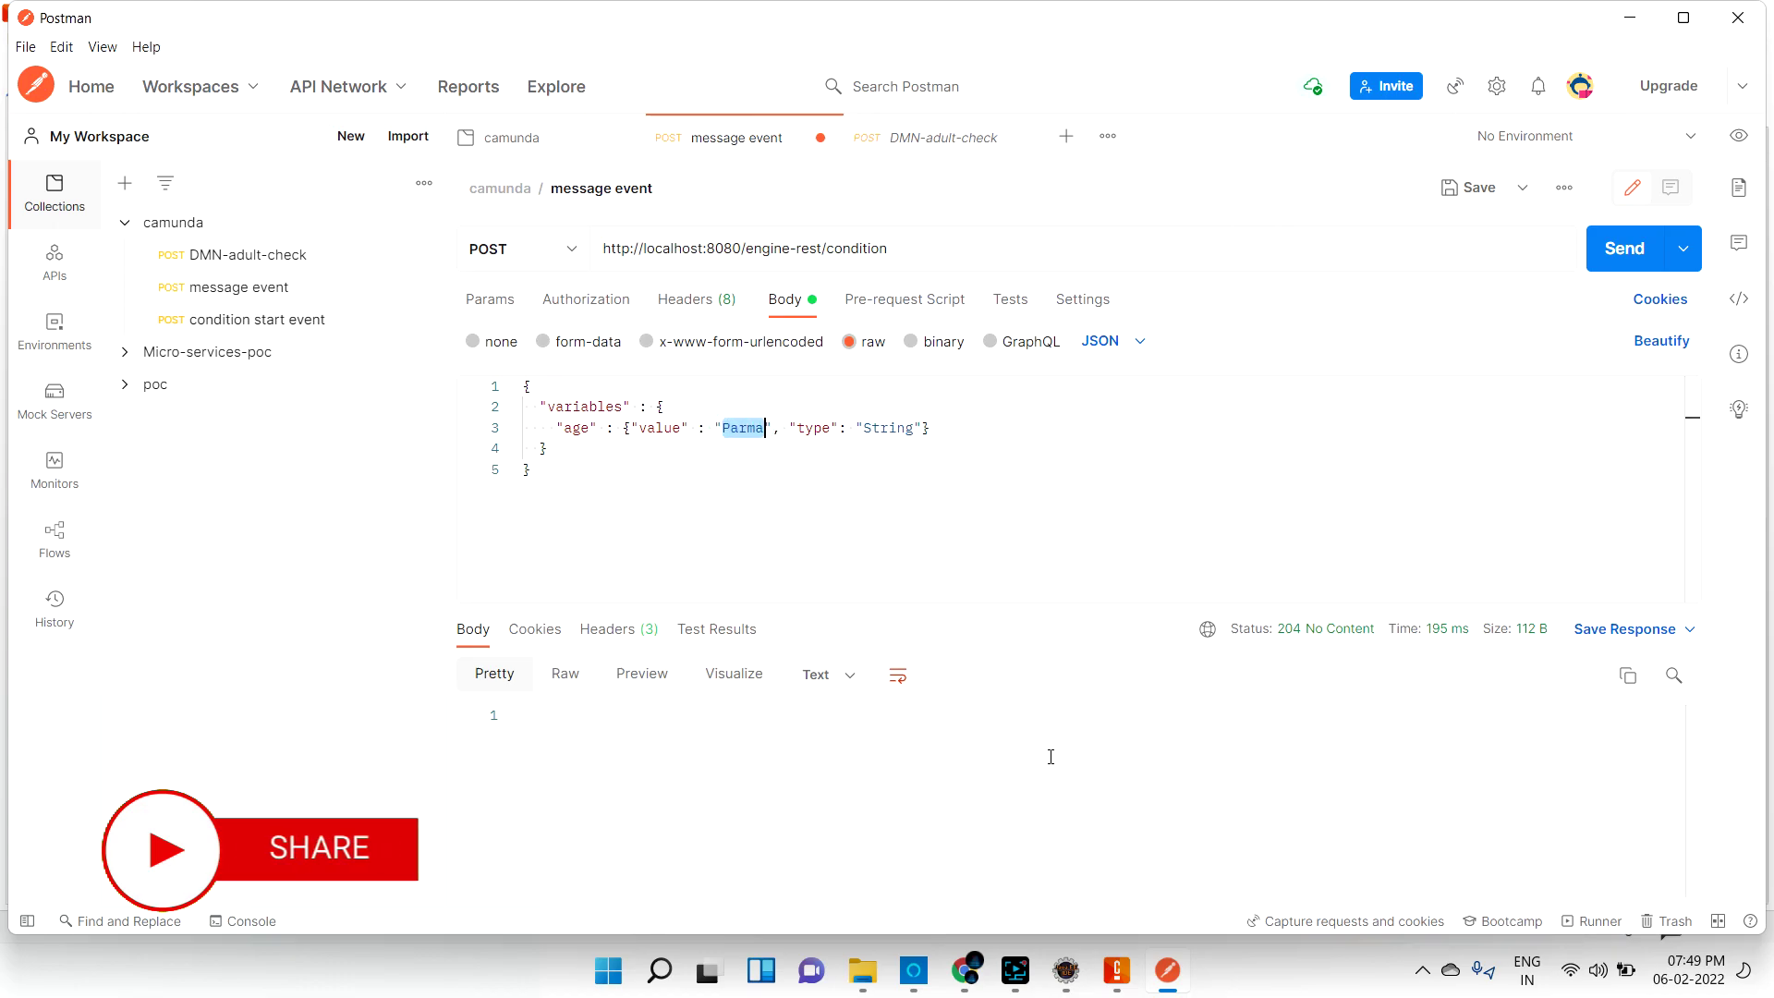
{"action": "key", "text": "alt+Tab"}
{"action": "left_click", "coordinate": [1284, 502]}
{"action": "left_click", "coordinate": [1281, 503]}
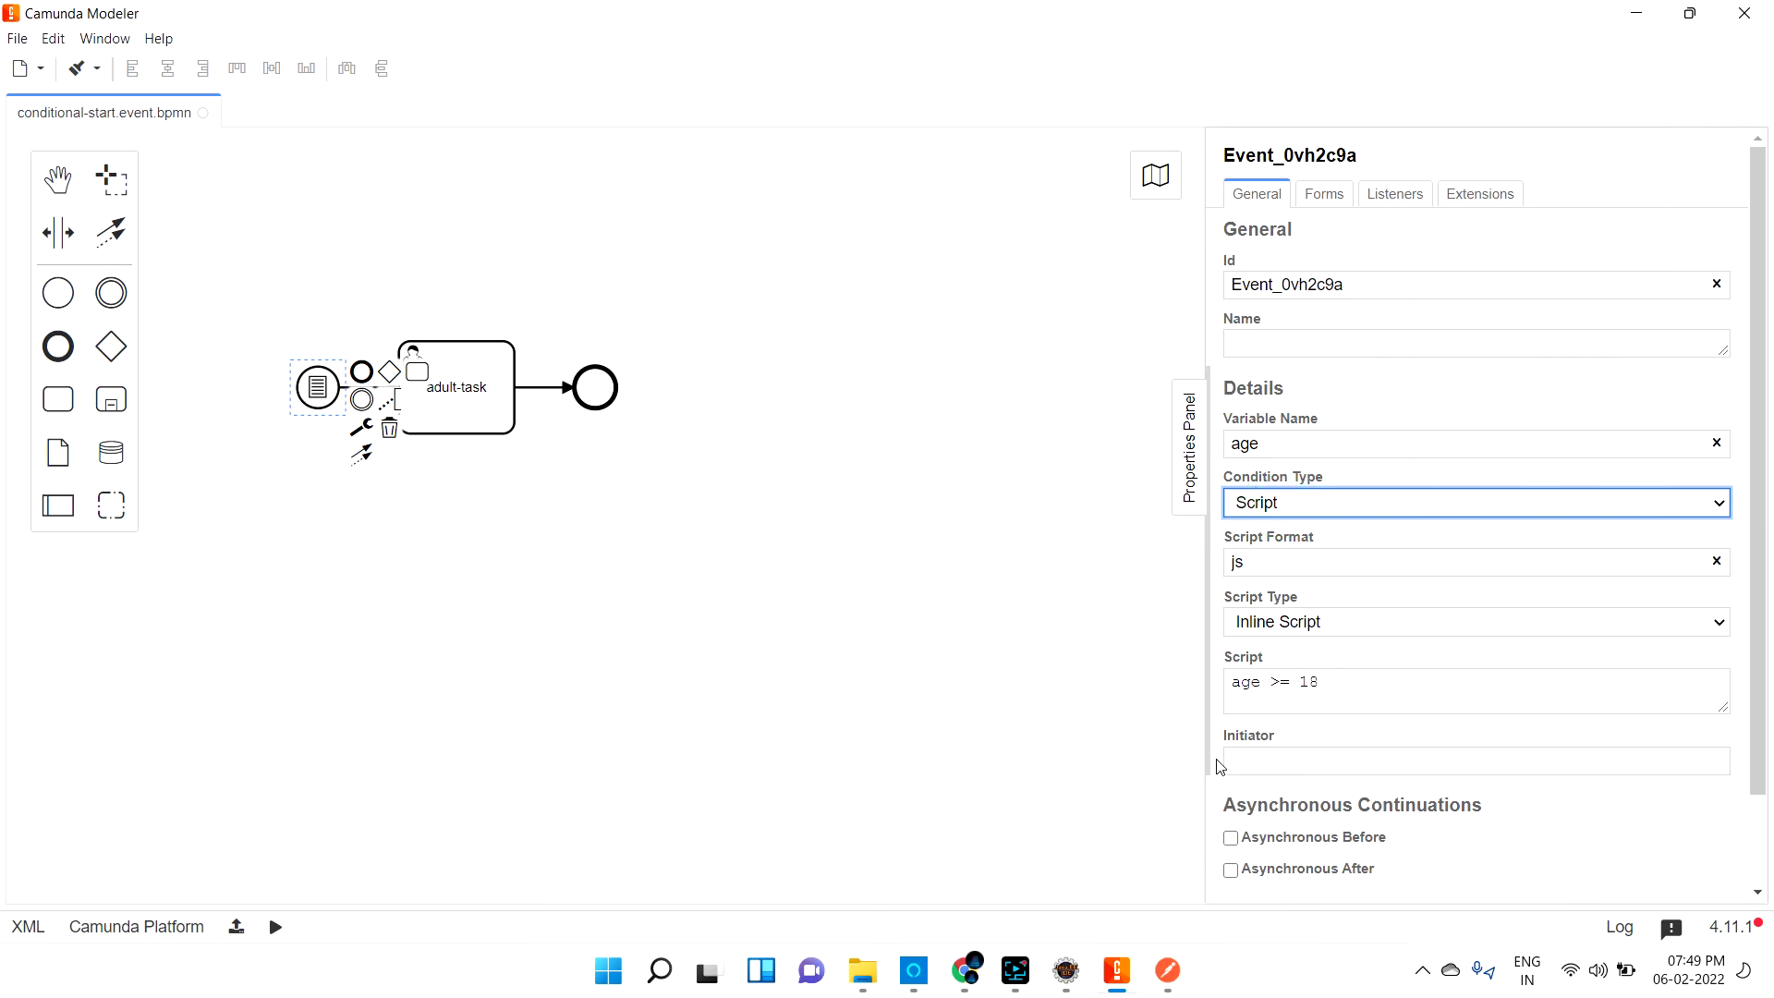
Change the age variable's type from String to integer in the request body.
{"action": "left_click", "coordinate": [1167, 970]}
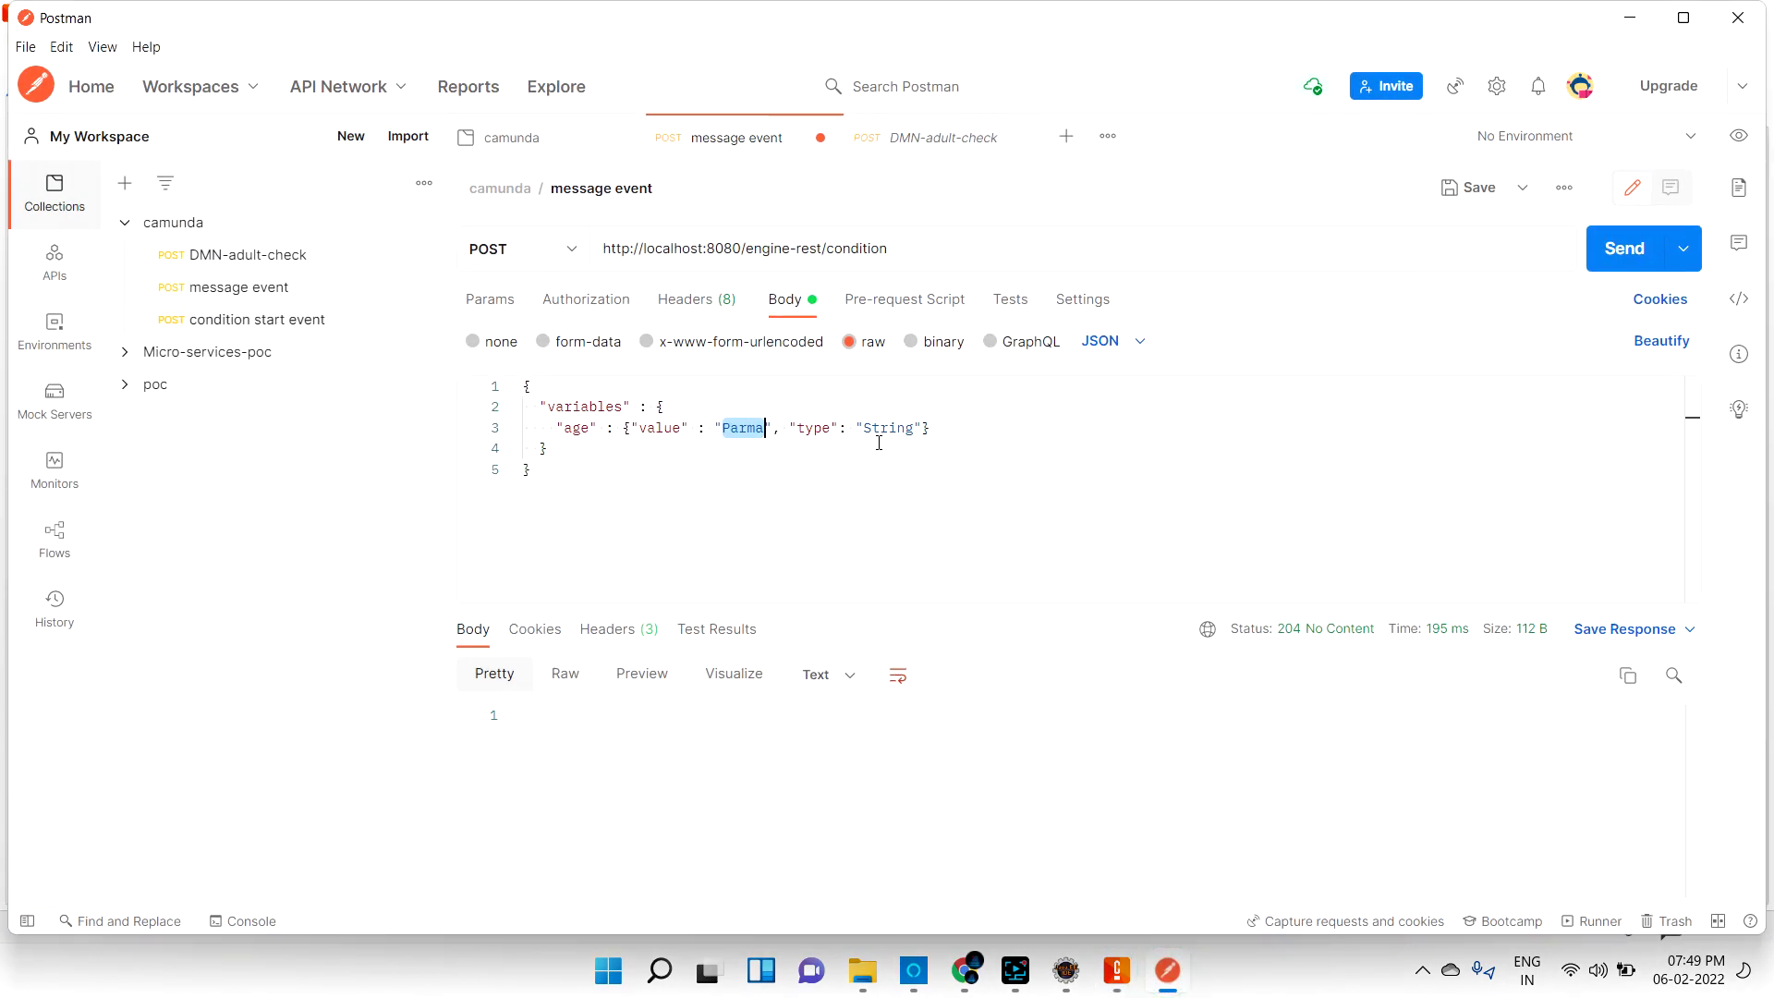
{"action": "double_click", "coordinate": [884, 430]}
{"action": "type", "text": "integer"}
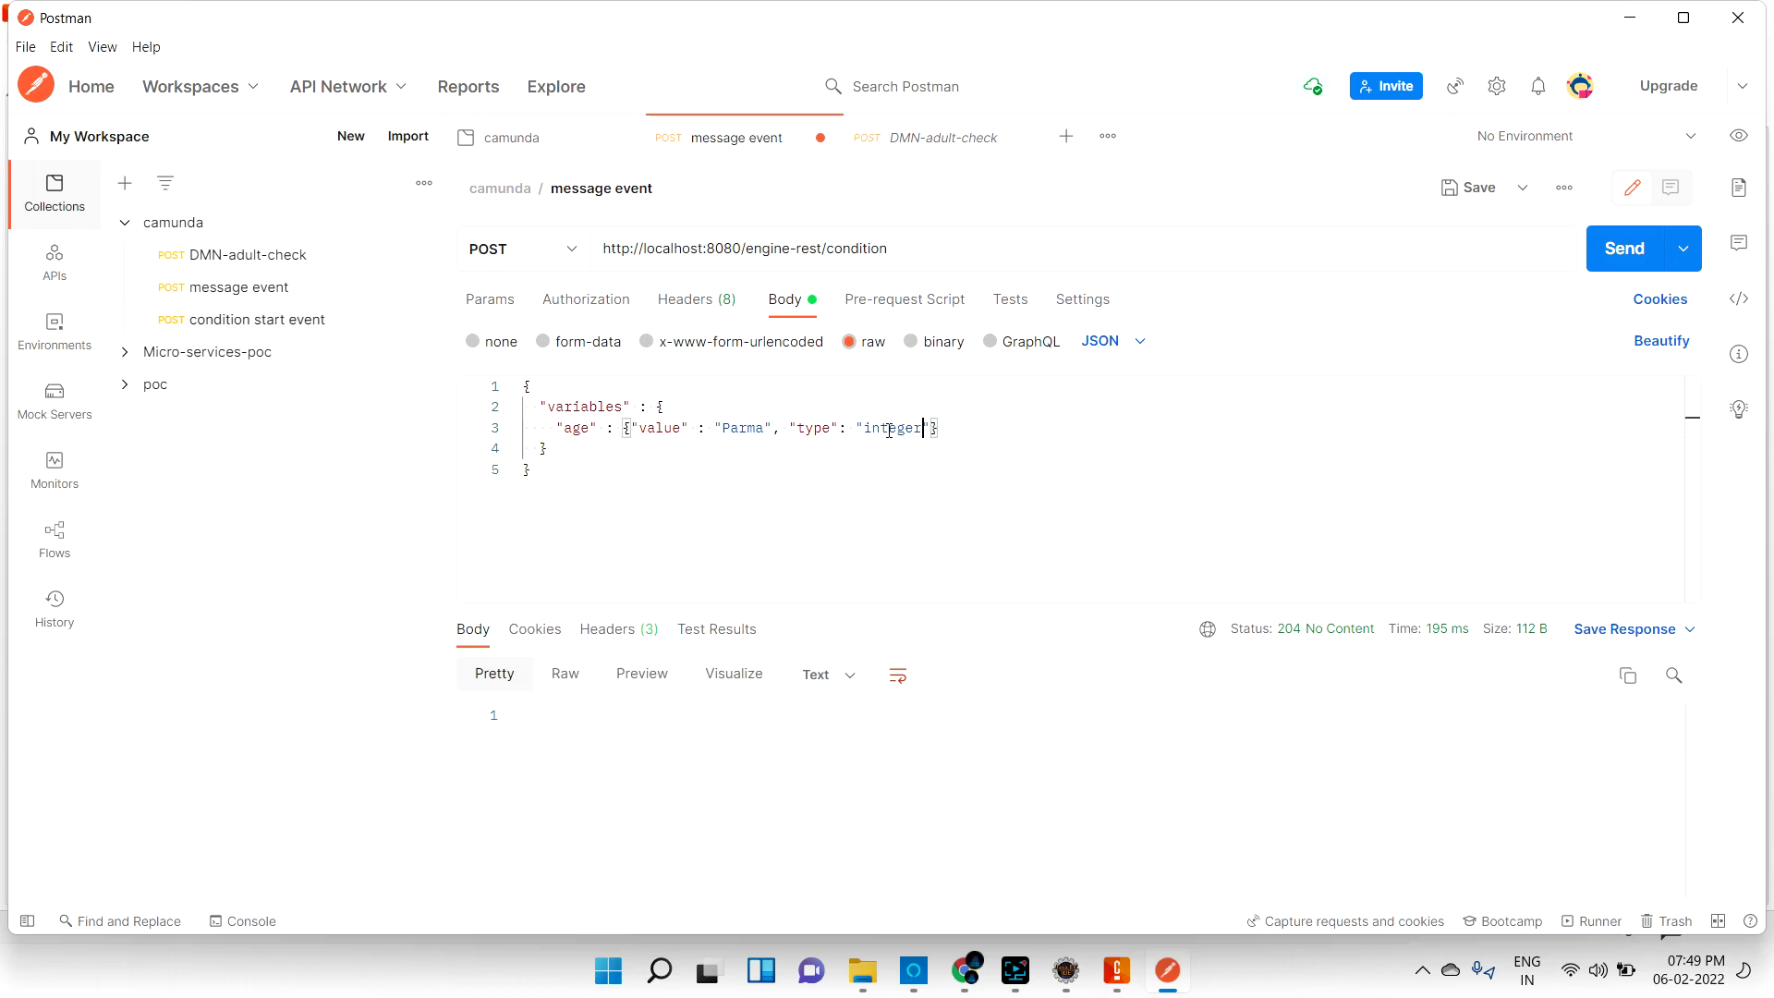